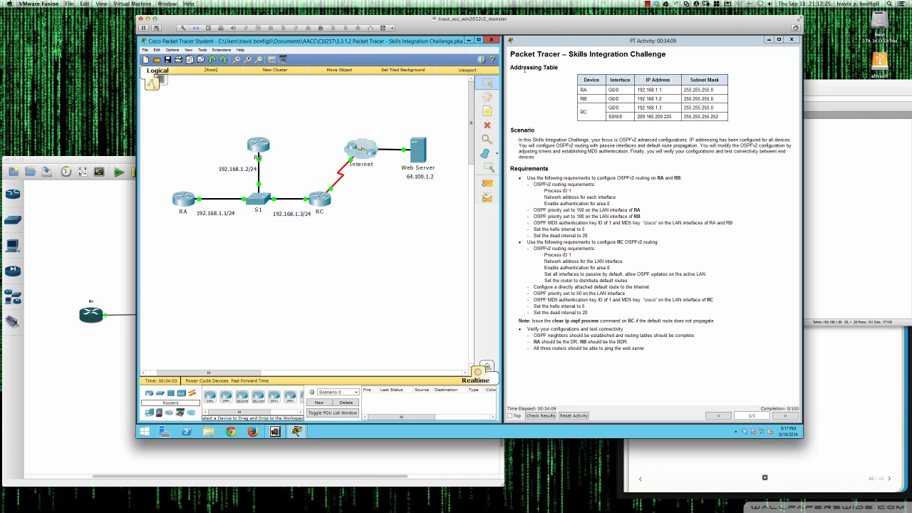
Review the addressing table, then open router RA's device window, lowered and widened beside the topology.
left_click_drag(512, 66, 713, 118)
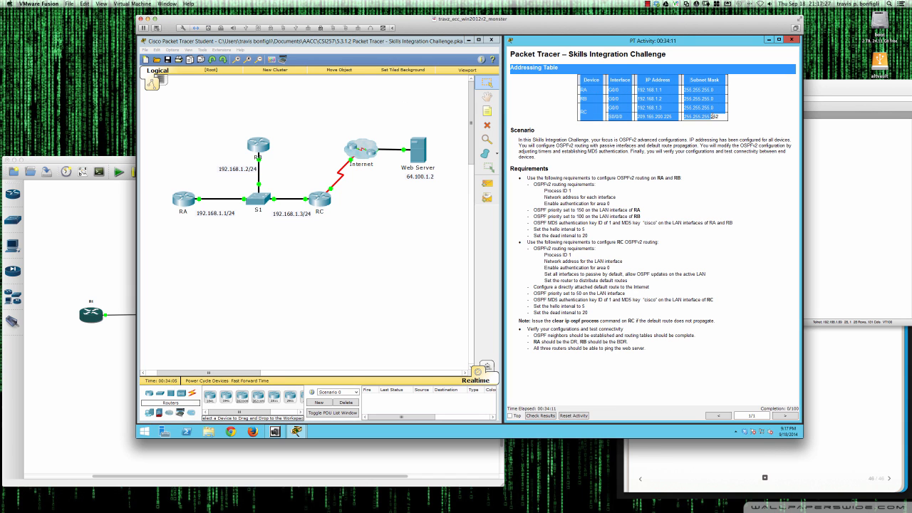
left_click(703, 128)
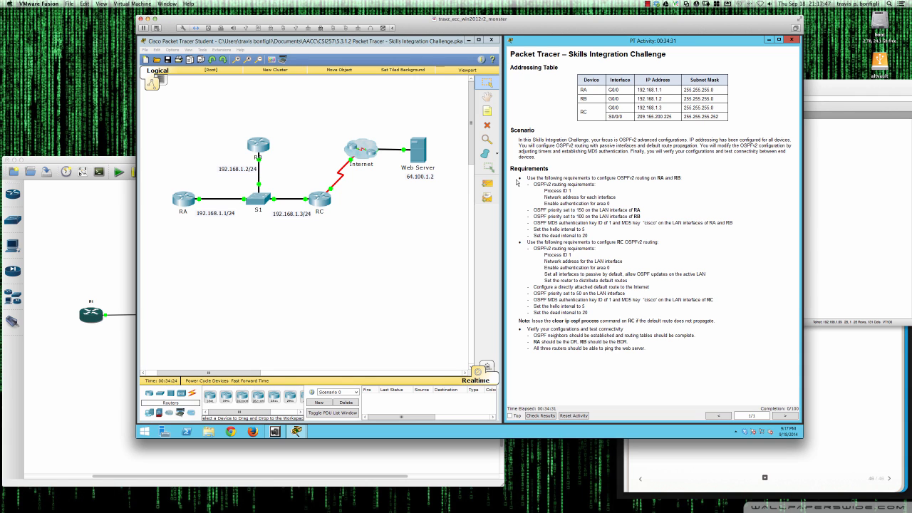
left_click(181, 201)
left_click_drag(410, 151, 197, 228)
left_click_drag(369, 303, 504, 303)
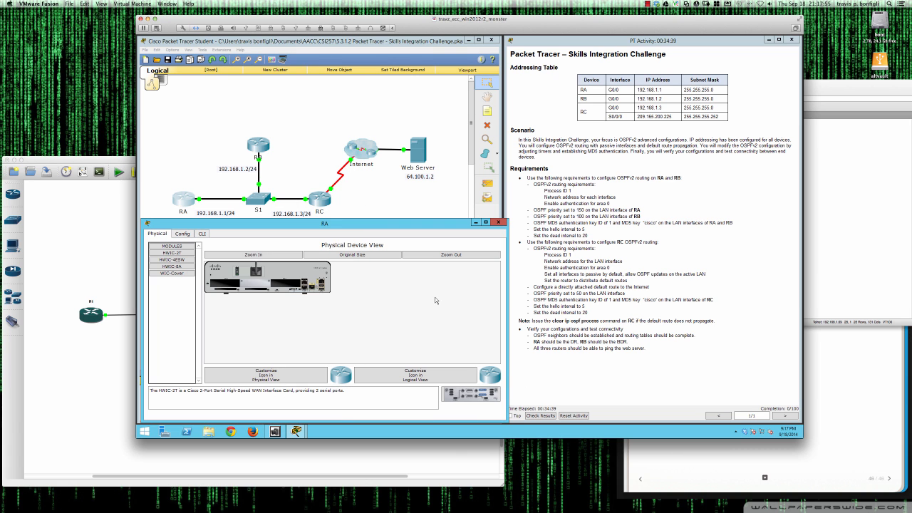
Open CLI consoles for RA and a repositioned, widened RB, then return to RA's console.
left_click(203, 233)
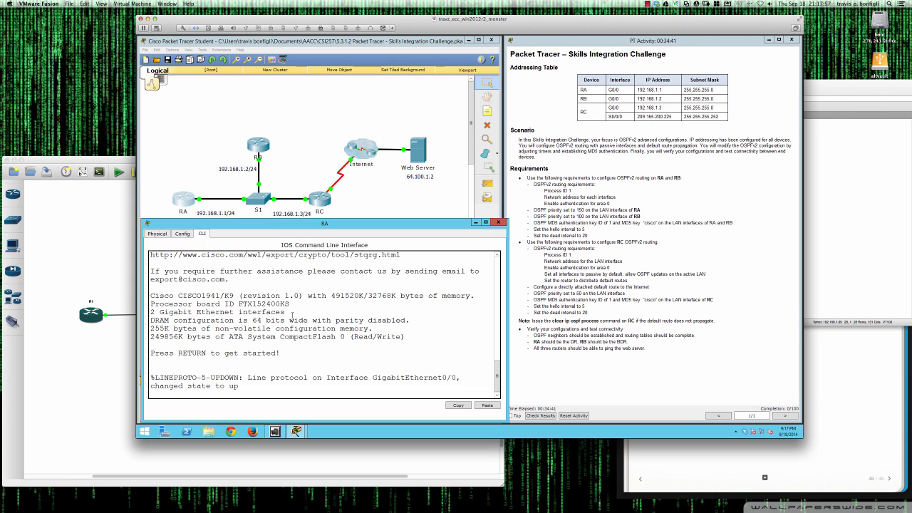
left_click(261, 148)
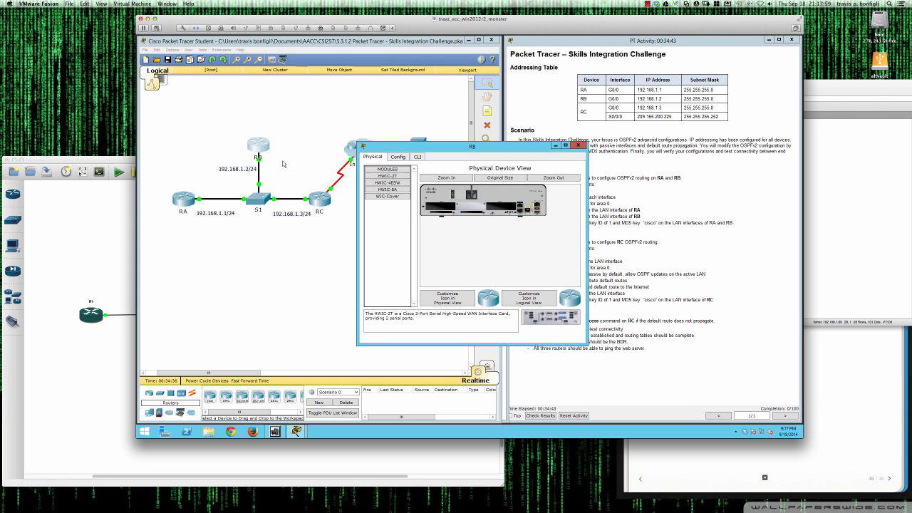
left_click_drag(404, 147, 184, 228)
left_click_drag(367, 301, 511, 301)
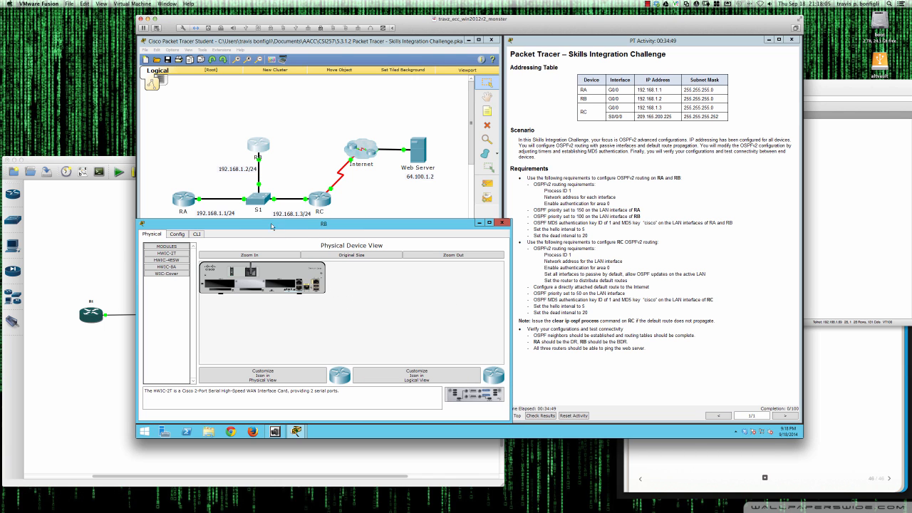
left_click(199, 236)
key("Return")
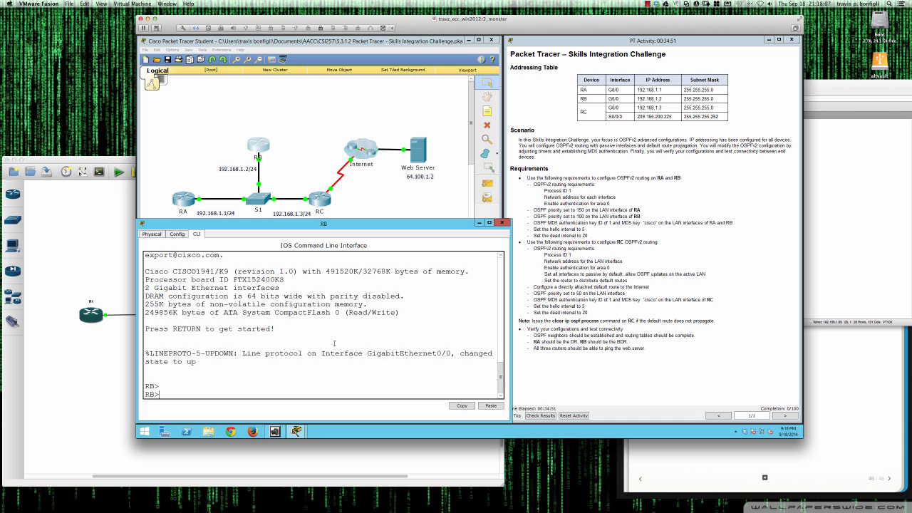
left_click(182, 203)
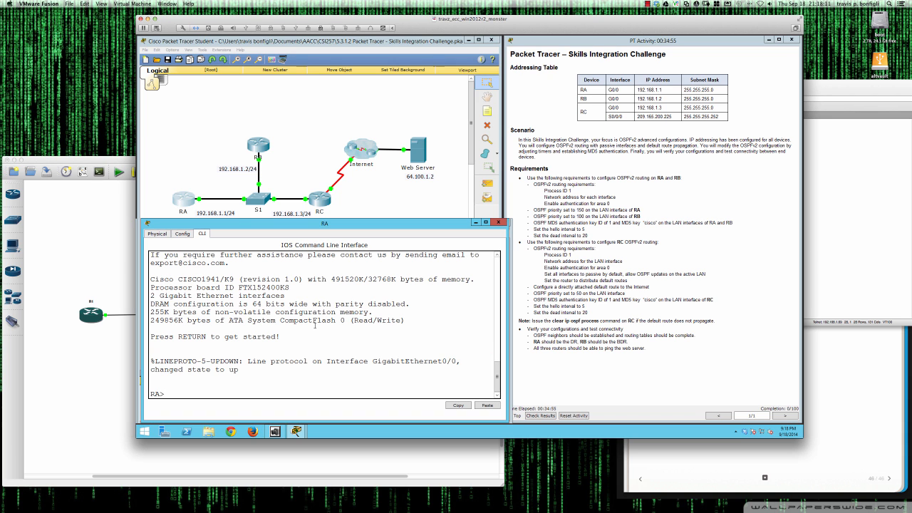
Enter privileged mode on RA and confirm G0/0 is up at 192.168.1.1.
key("Return")
key("Return")
key("Return")
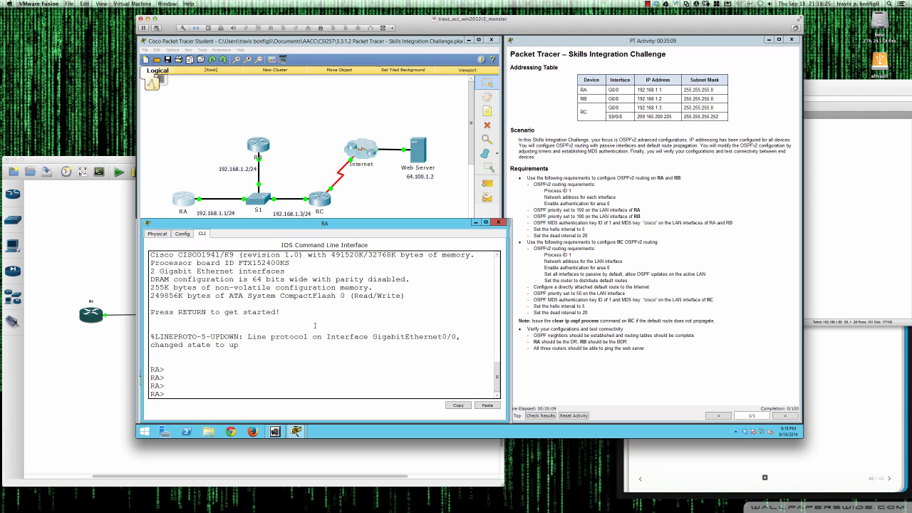
type("en")
key("Return")
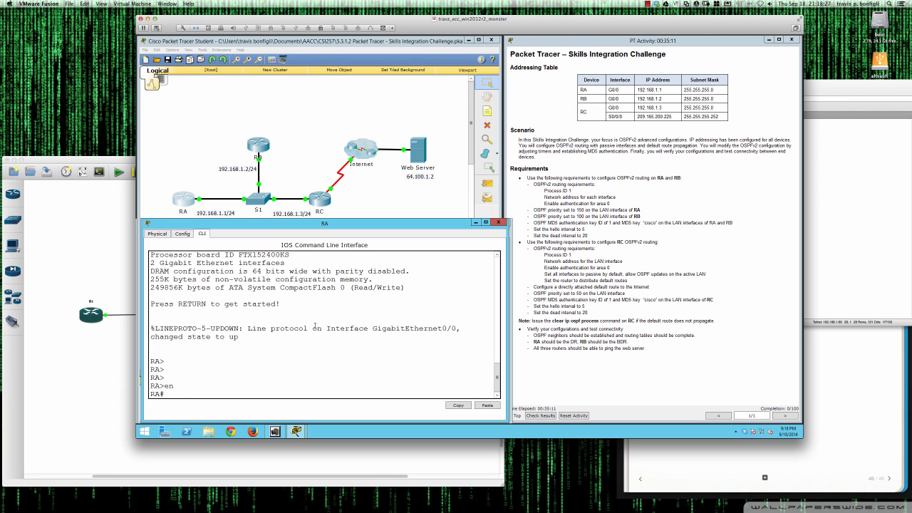
key("Return")
key("Return")
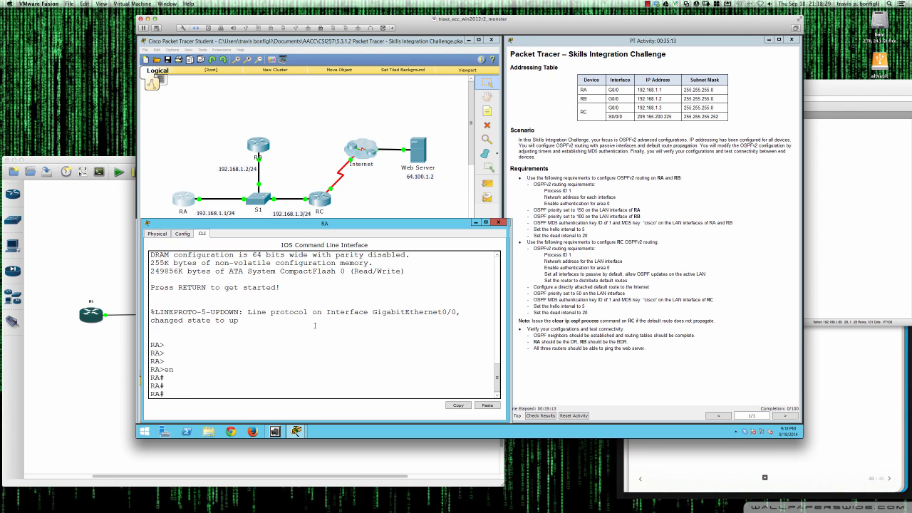
type("sh ip int bri")
key("Return")
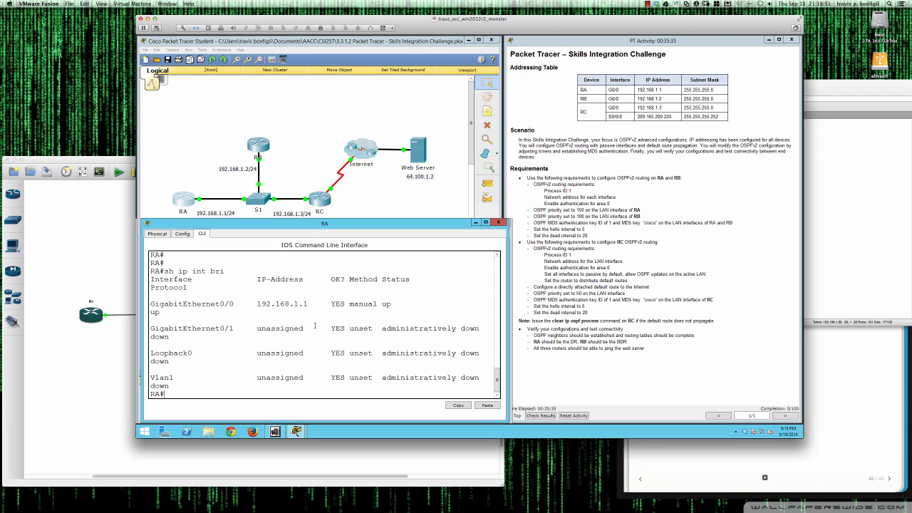
Confirm RA has no OSPF neighbours, then enter global configuration mode with conf t.
type("sh ip ospf ne")
key("Return")
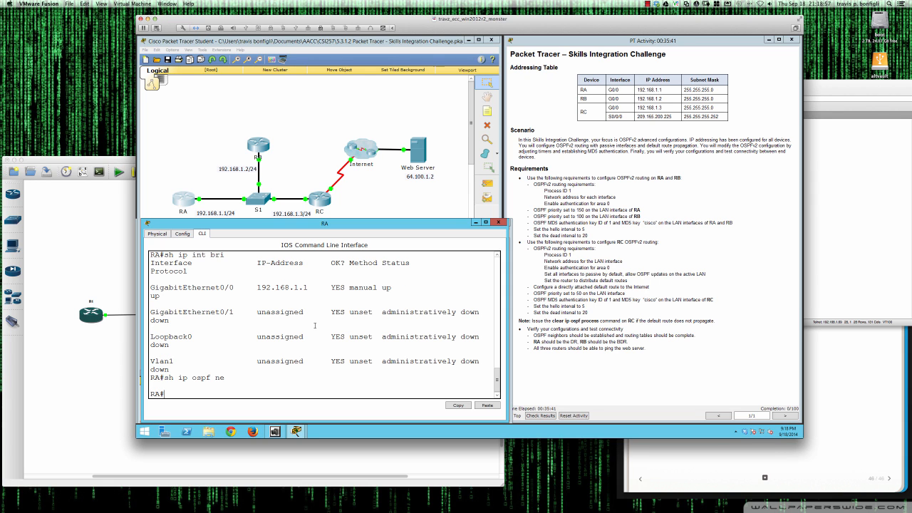
key("Return")
key("Return")
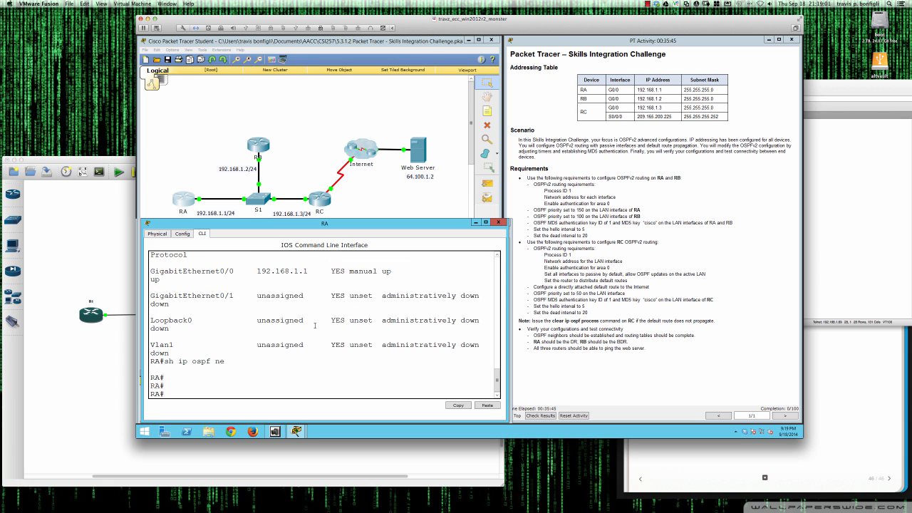
type("conf t")
key("Return")
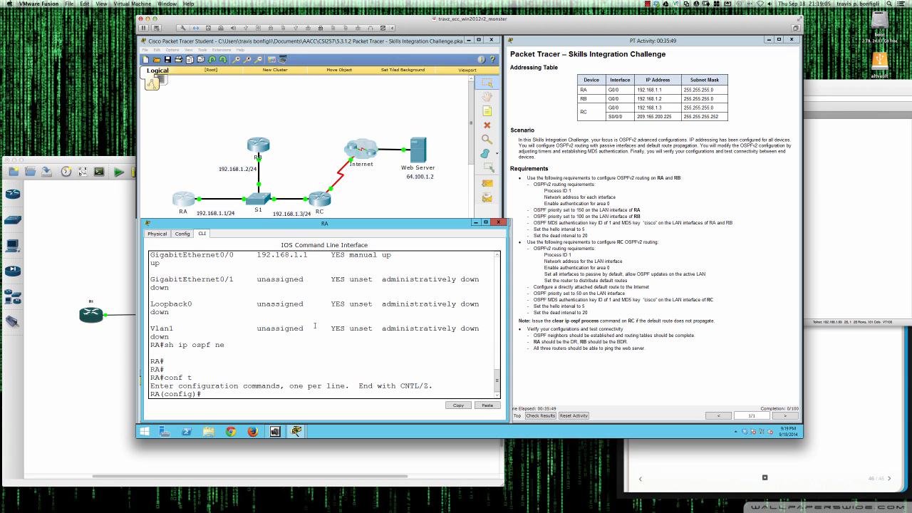
Start OSPF process 1 on RA after checking the allowed process-number range.
type("router ospf 1")
key("BackSpace")
type("?")
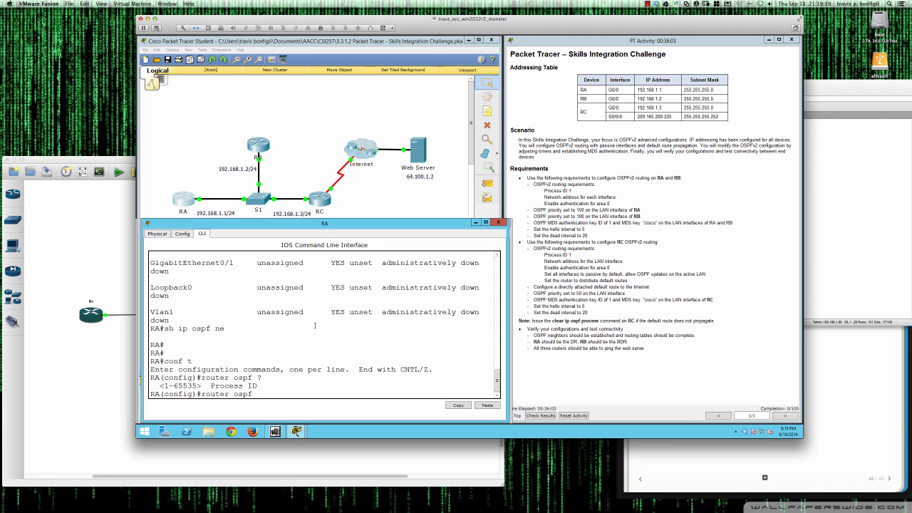
type("1")
key("Return")
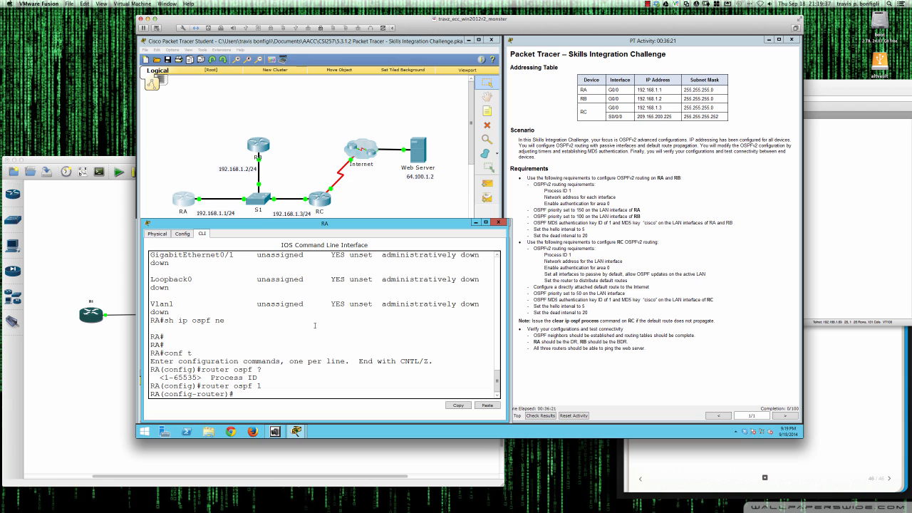
Advertise network 192.168.1.0 0.0.0.255 in area 0 on RA.
type("net")
key("Tab")
type("192.168.1.0 0.")
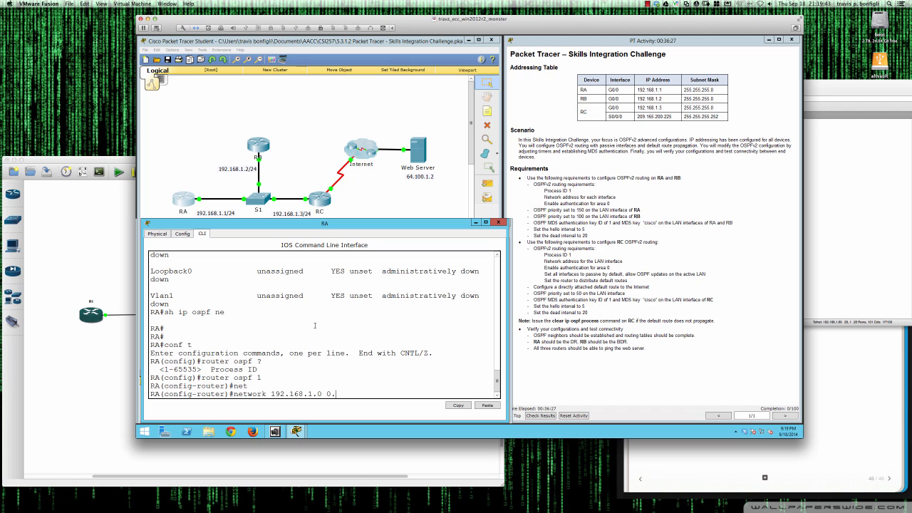
type("0.0.255 area 0")
key("Return")
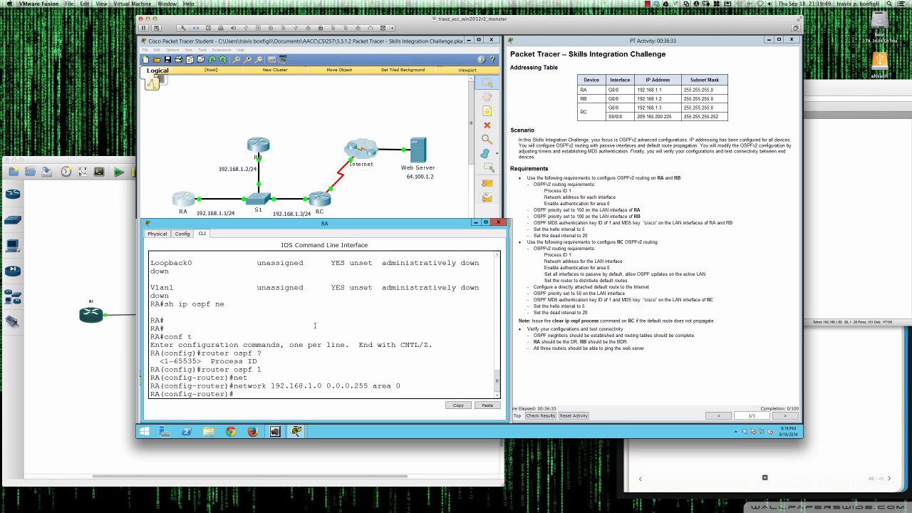
type("?")
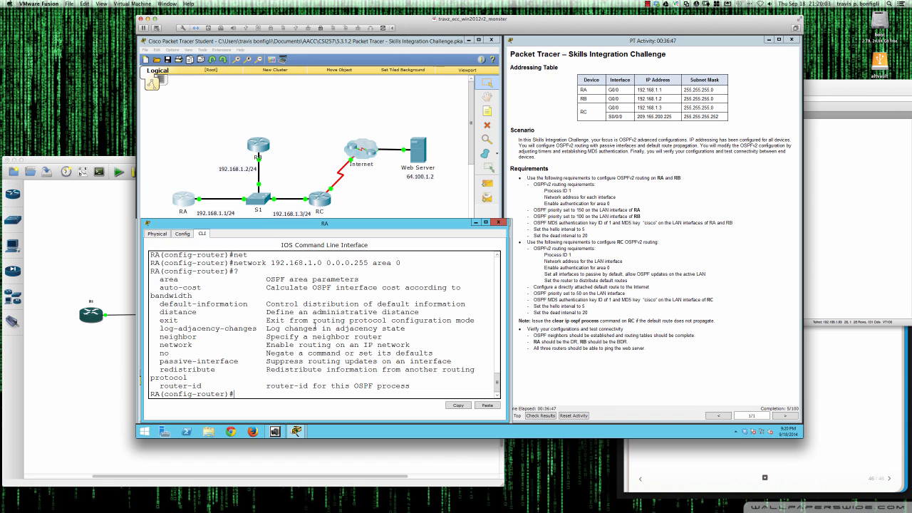
Enable message-digest authentication for OSPF area 0 on RA.
type("rea 0 ")
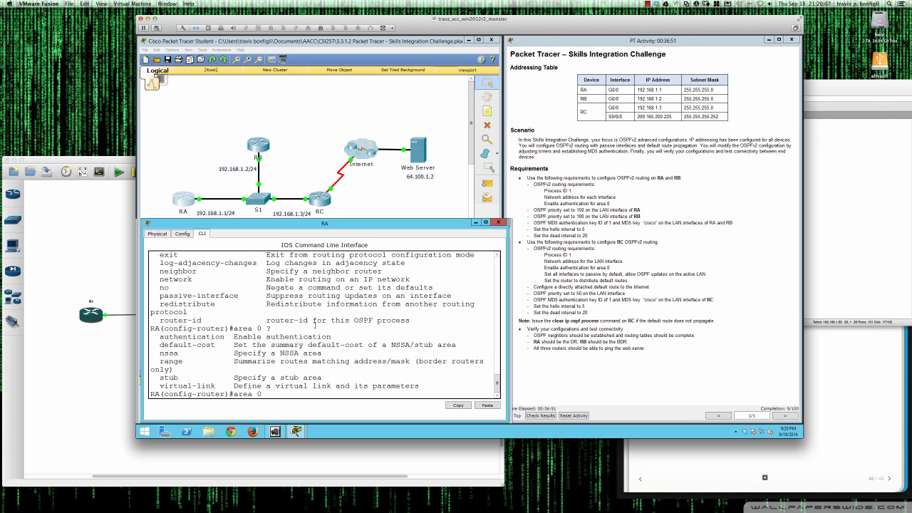
type("?au")
key("Tab")
type("?")
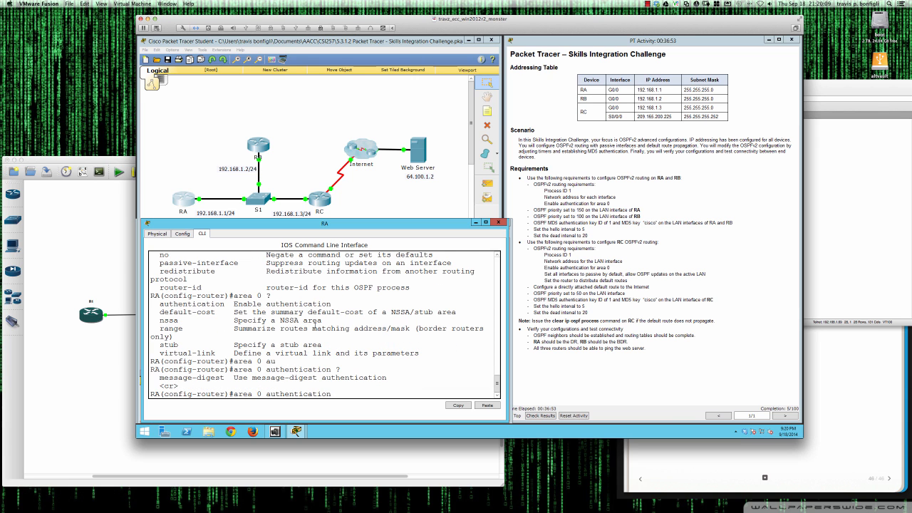
type("mes")
key("Tab")
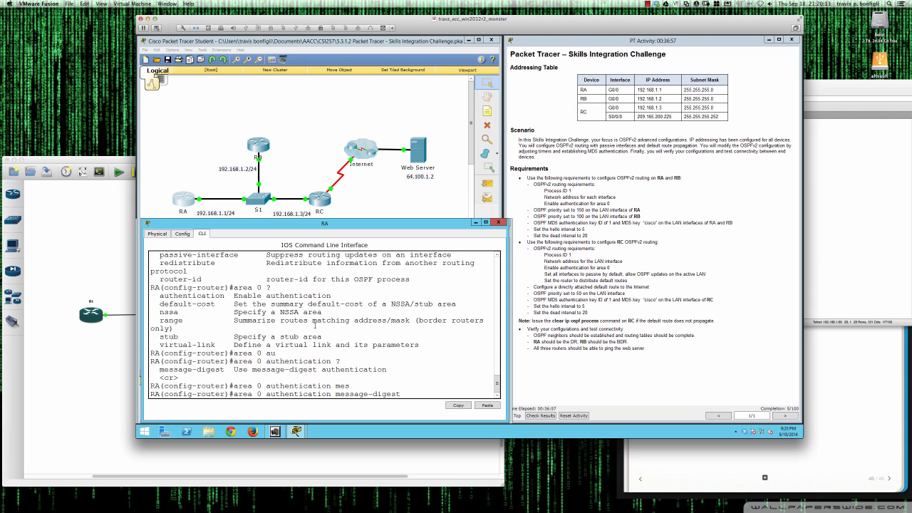
type("?")
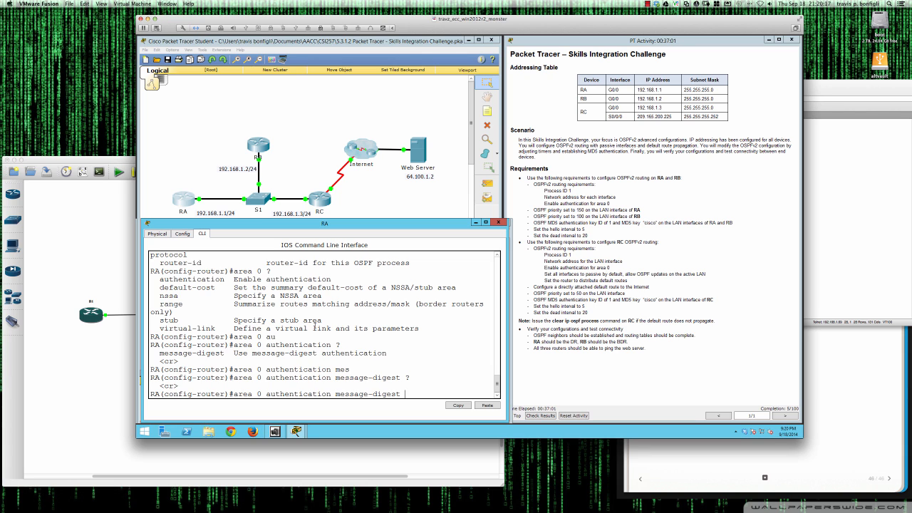
key("Return")
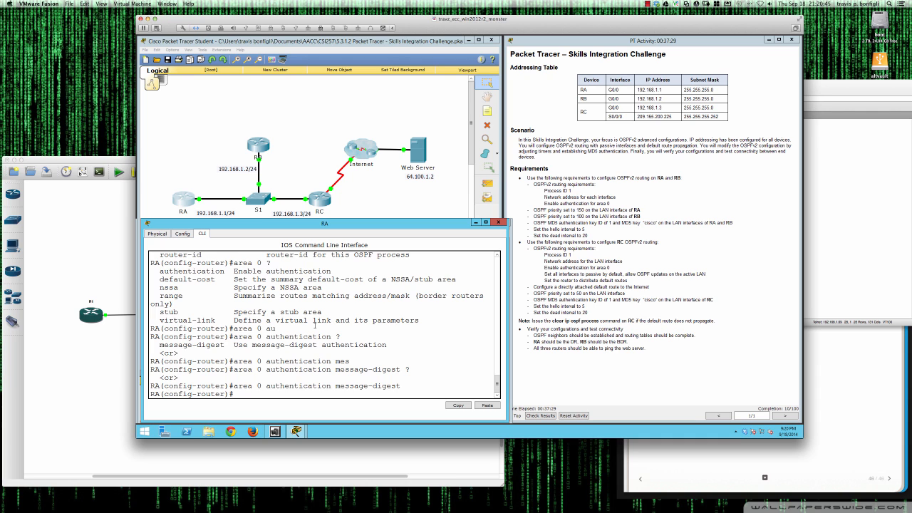
Show RA's brief interface status from configuration mode with do sh ip int bri.
type("do sh run ip int bri")
key("Return")
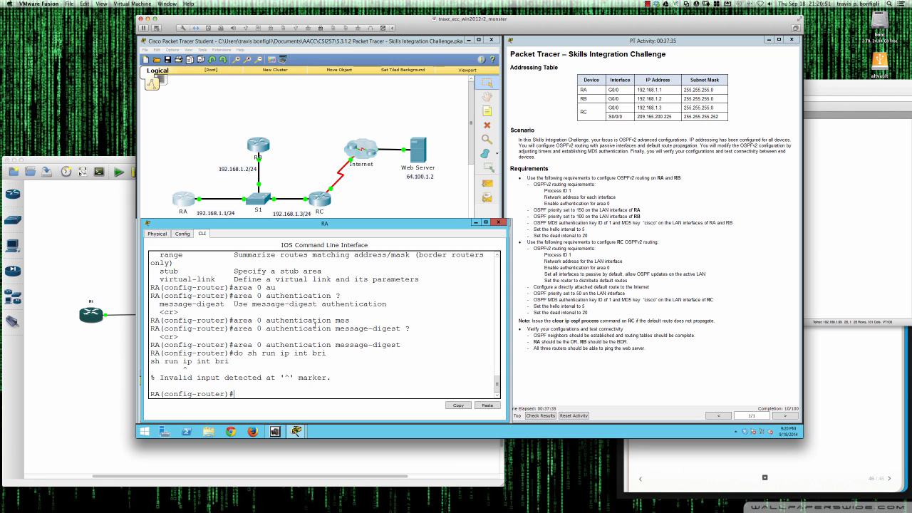
type("do sh ip int br")
type("i")
key("Return")
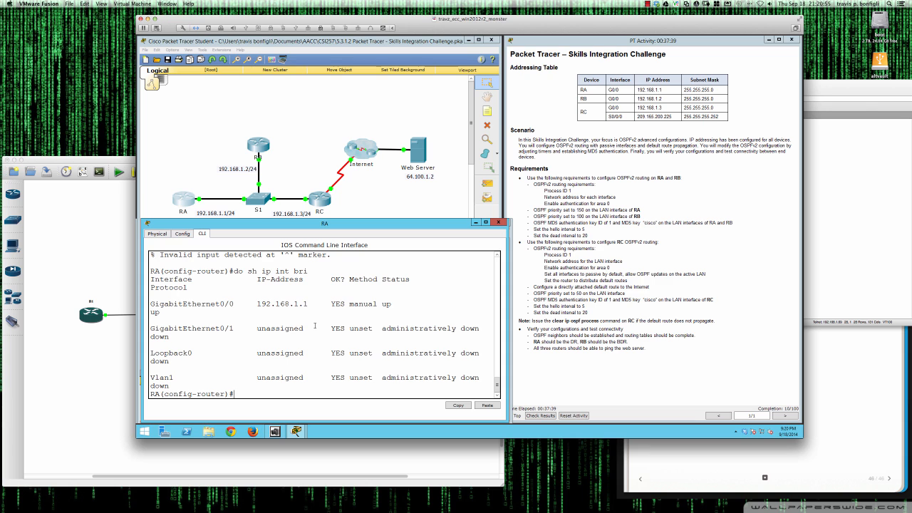
Give RA's GigabitEthernet0/0 interface an OSPF priority of 150.
type("int gi0/0")
key("Return")
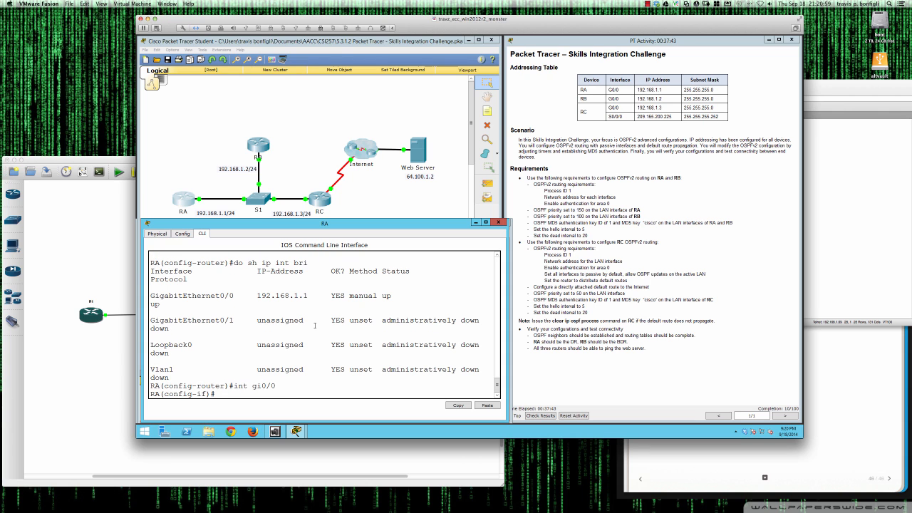
key("Return")
key("Return")
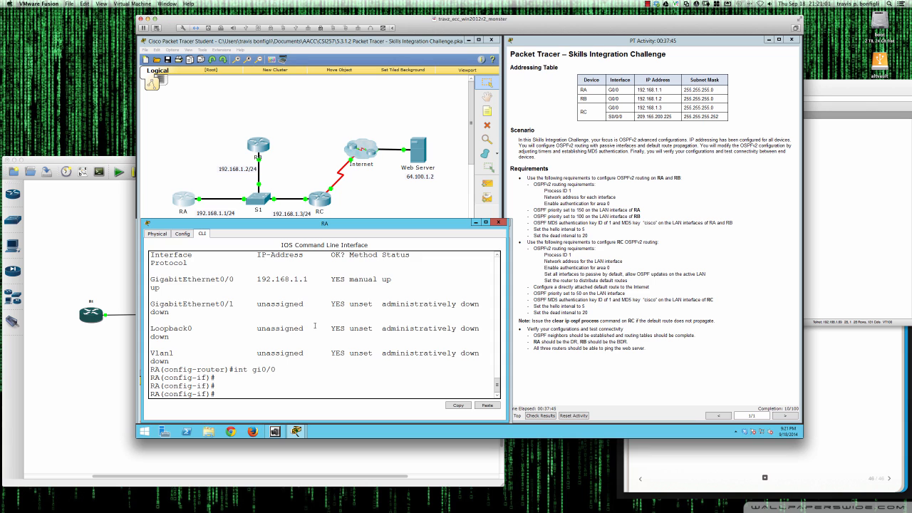
type("ip ospf ?")
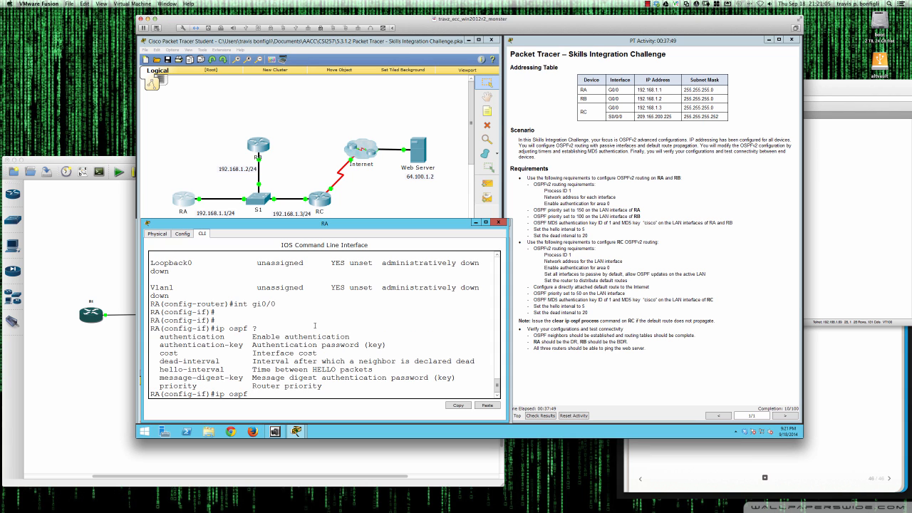
type("pri")
key("Tab")
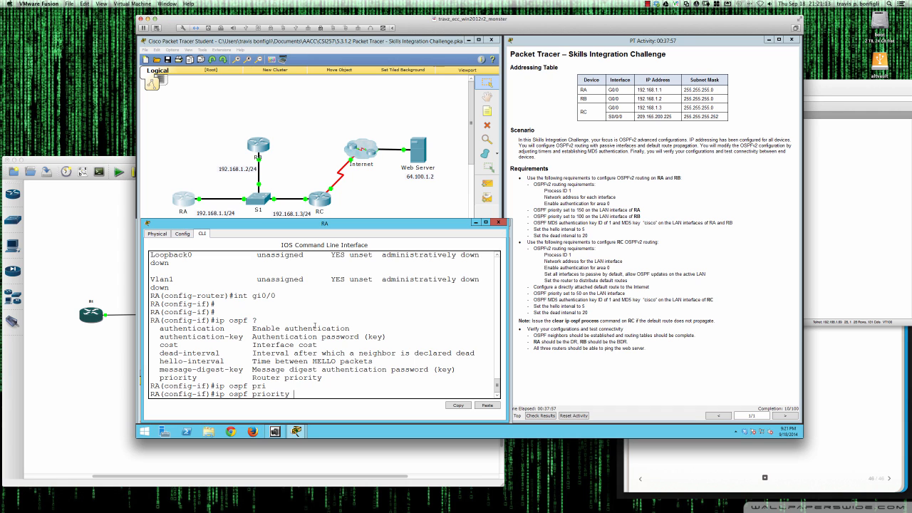
type("150")
key("Return")
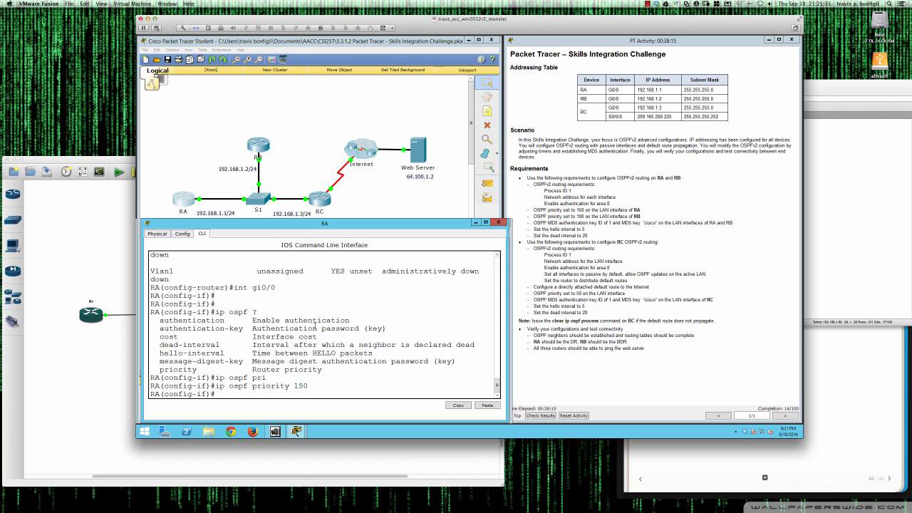
type("ip ospf ?a")
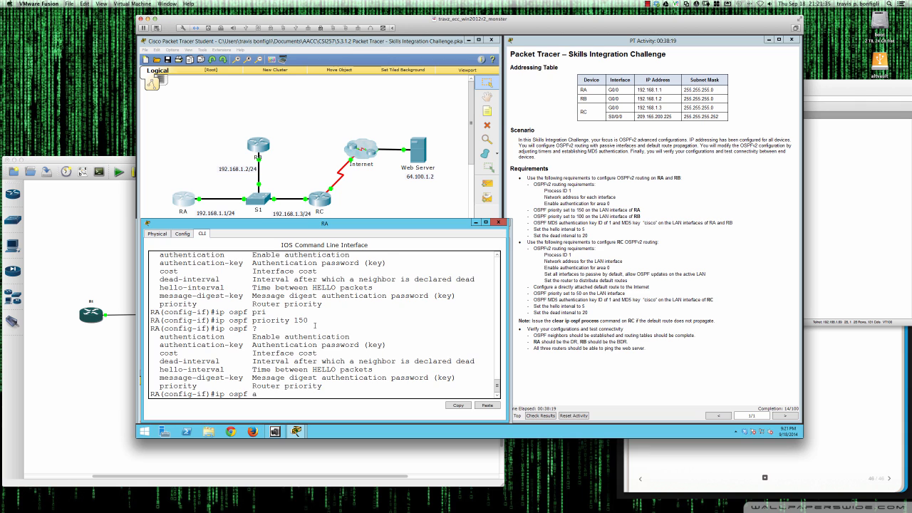
type("u")
Add a plain OSPF authentication key to RA's G0/0 interface.
key("Tab")
type("the")
key("Tab")
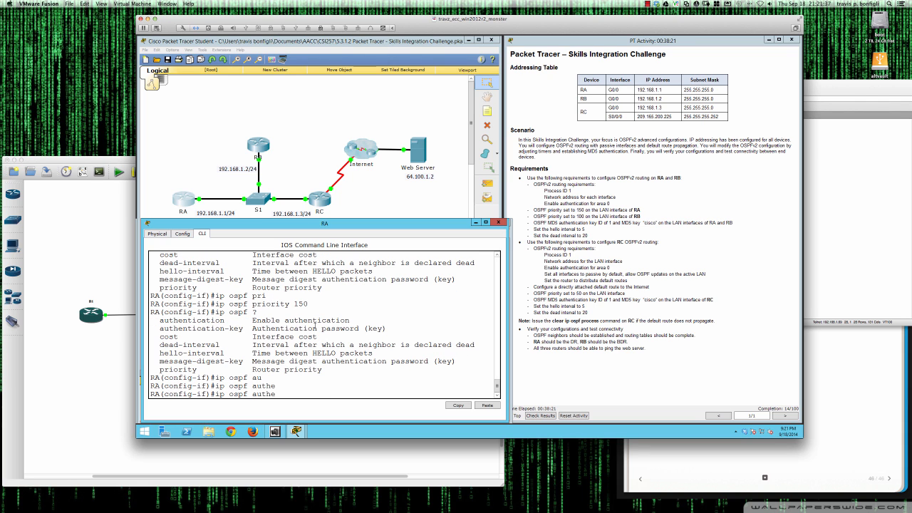
type("ntication ?")
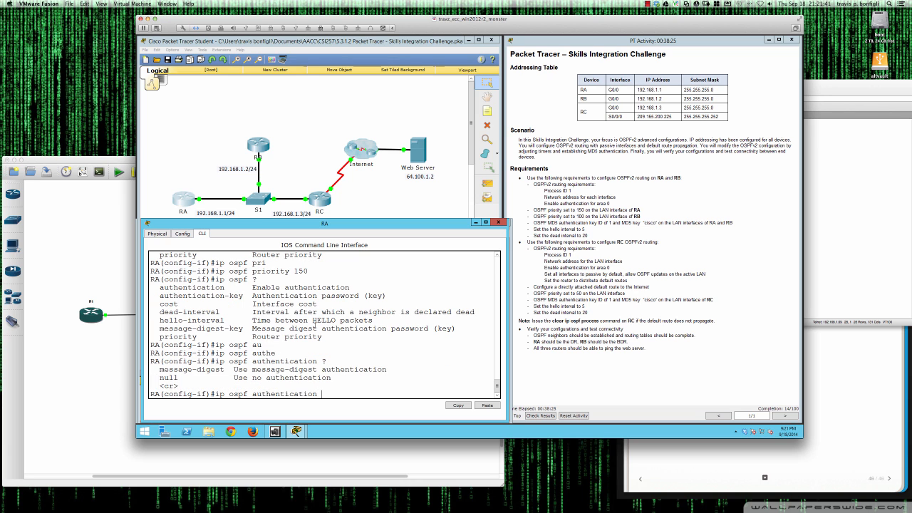
type("mess")
key("Tab")
type("?")
key("BackSpace")
key("BackSpace")
key("BackSpace")
key("BackSpace")
key("BackSpace")
key("BackSpace")
key("BackSpace")
key("BackSpace")
key("BackSpace")
key("BackSpace")
key("BackSpace")
key("BackSpace")
key("BackSpace")
key("BackSpace")
key("BackSpace")
type("-k")
key("Tab")
type("?")
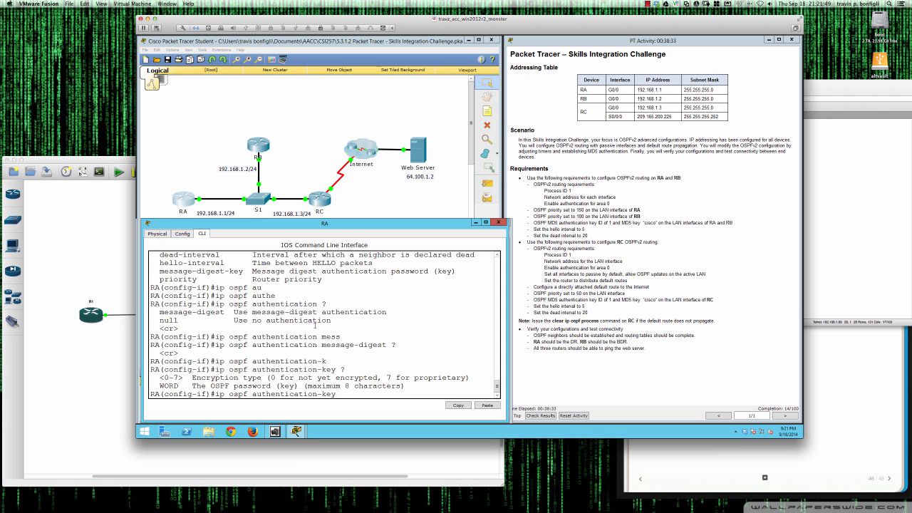
type("1 ?")
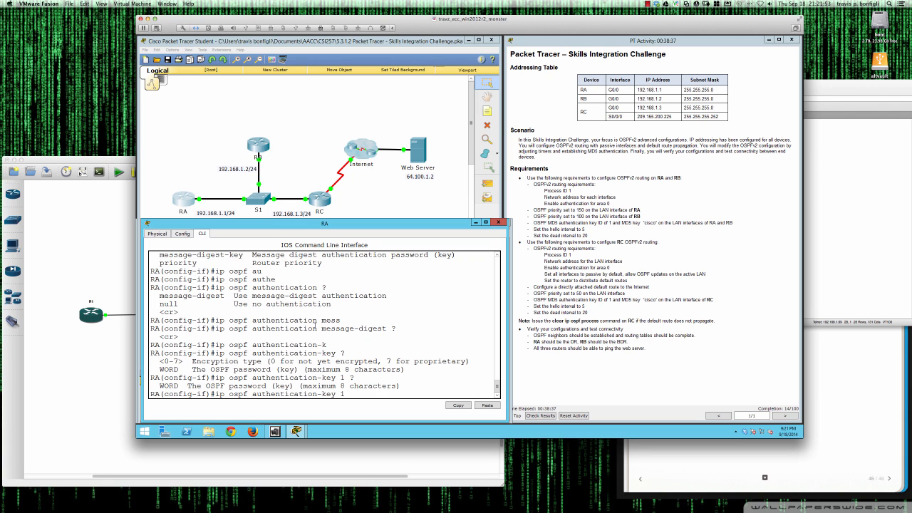
type("cisoc ?")
key("BackSpace")
key("BackSpace")
type("co")
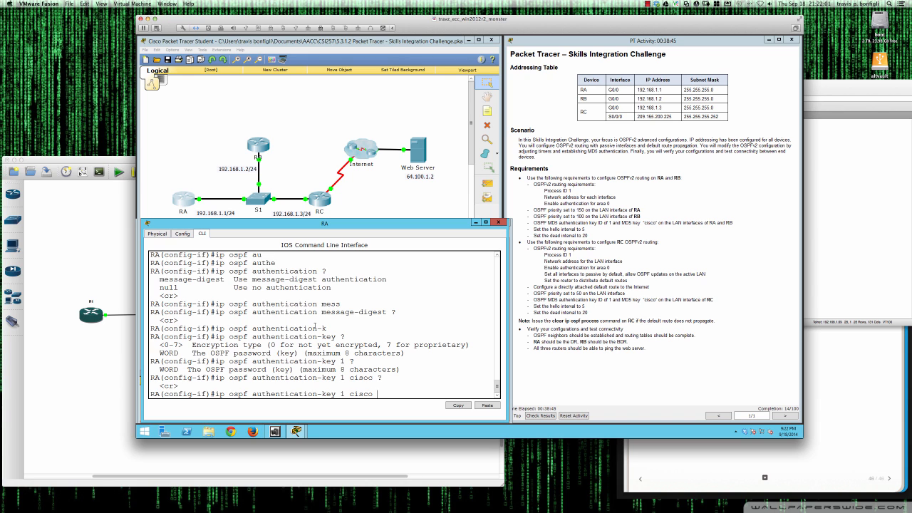
key("BackSpace")
key("BackSpace")
key("BackSpace")
key("BackSpace")
key("BackSpace")
key("BackSpace")
key("BackSpace")
key("BackSpace")
key("BackSpace")
key("BackSpace")
key("BackSpace")
type("ey ?")
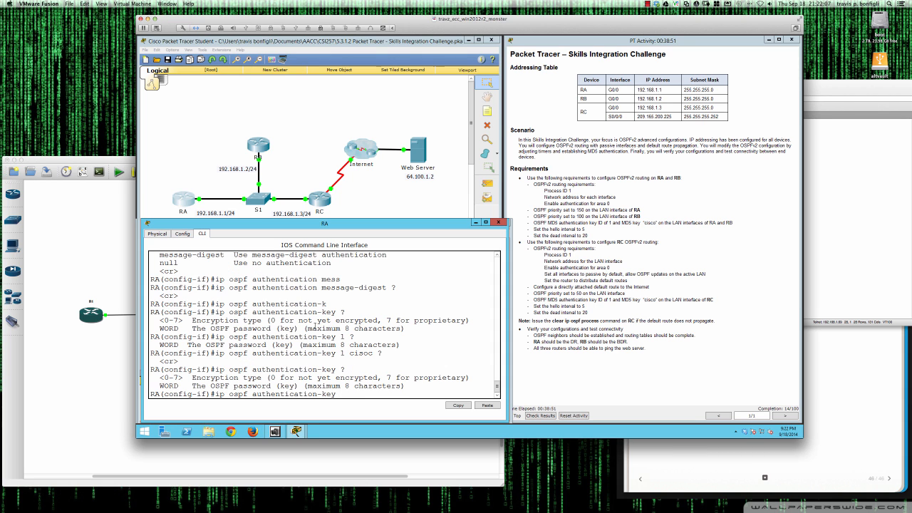
type("1")
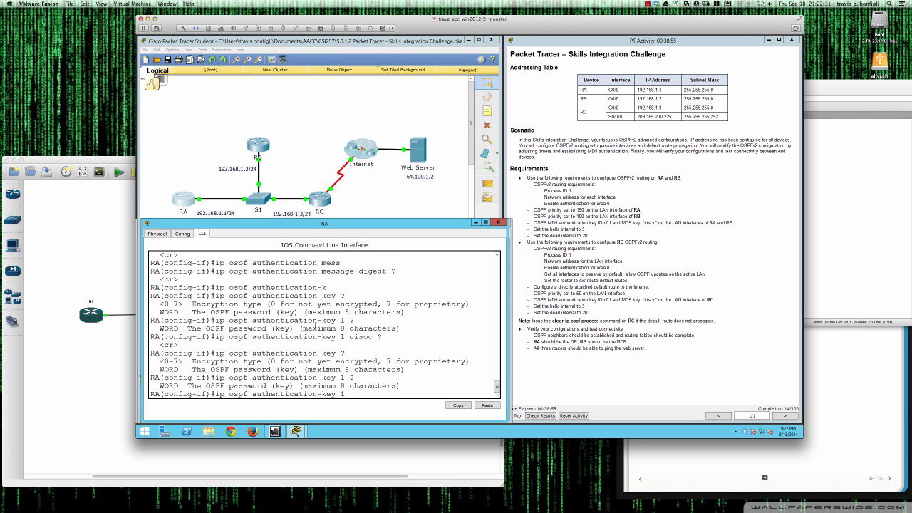
type(" ?ciso")
key("BackSpace")
type("co ?")
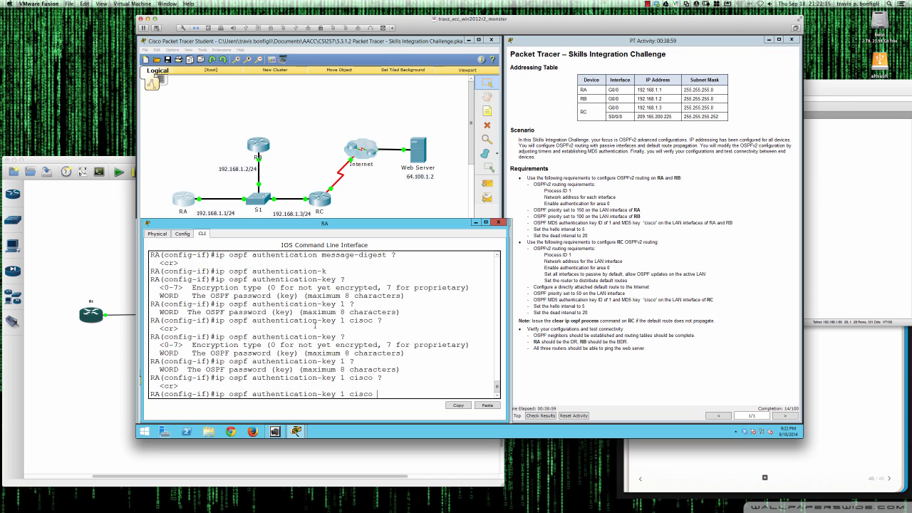
key("Return")
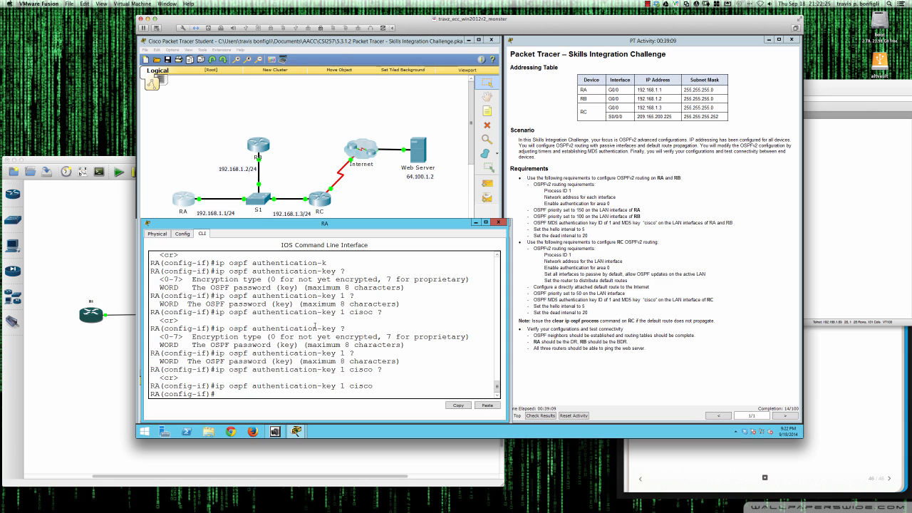
Set RA's G0/0 OSPF dead interval to 20 and hello interval to 5.
type("p ospf ?")
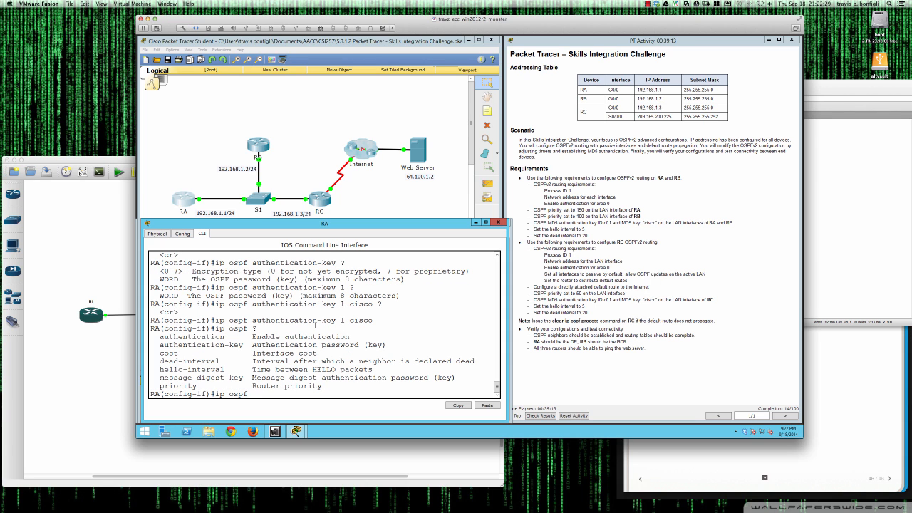
type("dead")
key("Tab")
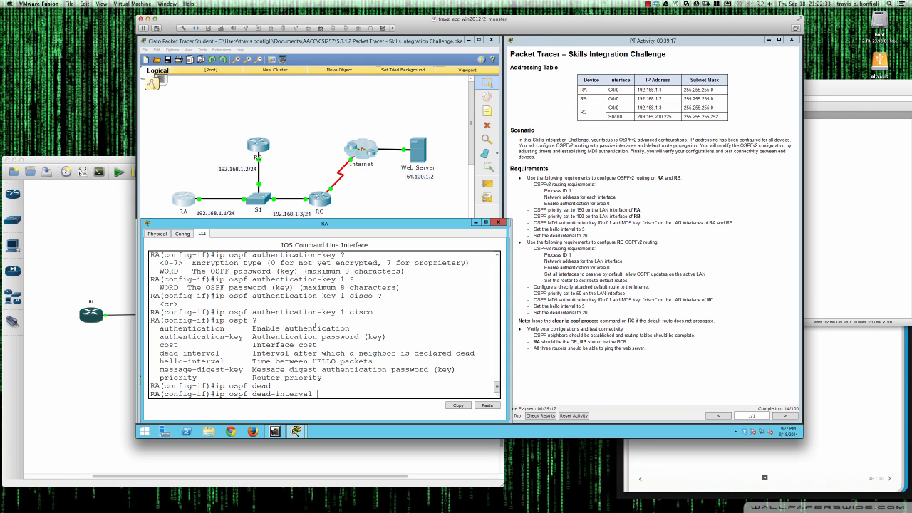
type("20")
key("Return")
type("i")
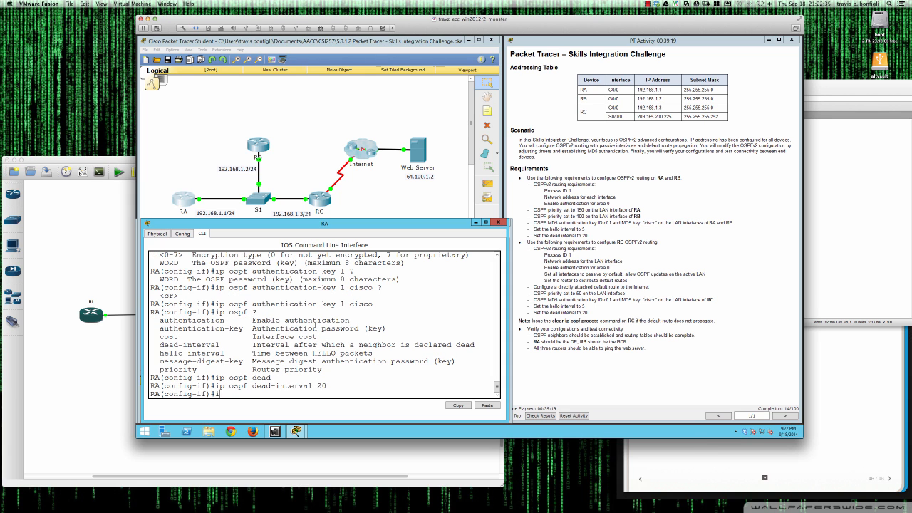
type("p ospf he")
key("Tab")
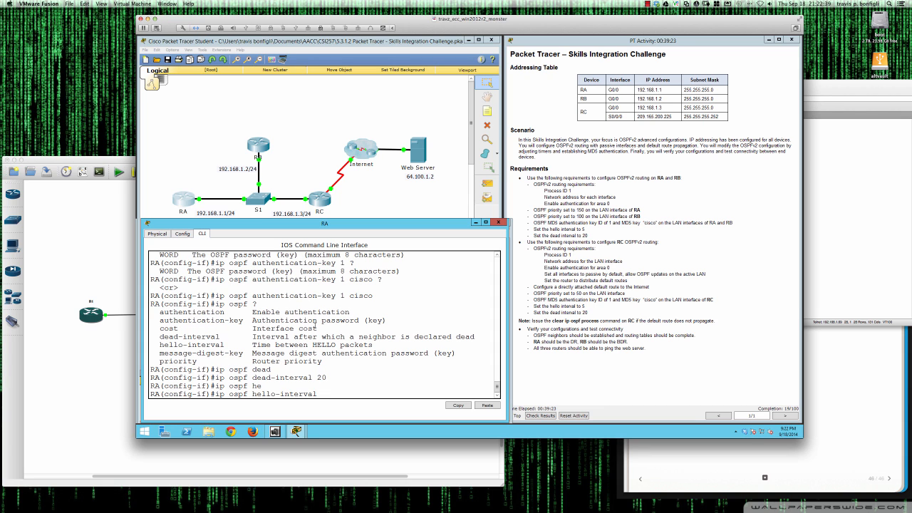
type("5")
key("Return")
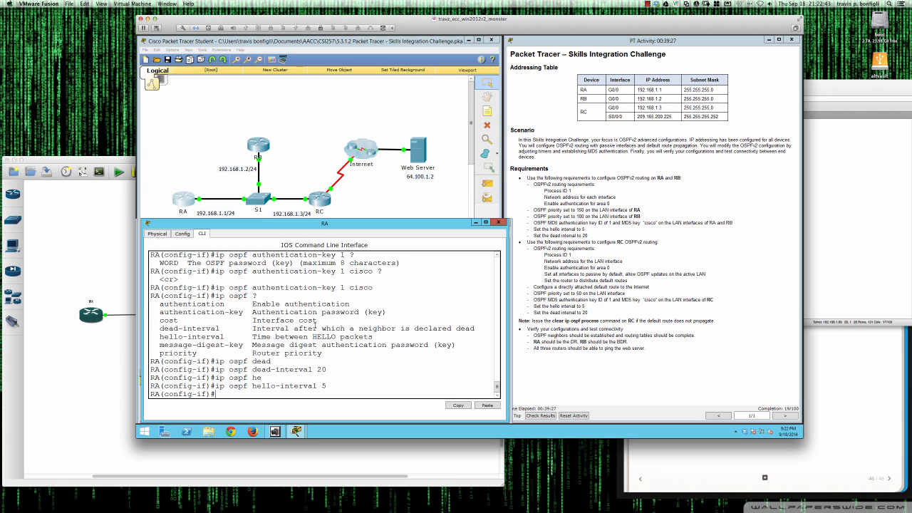
Add OSPF MD5 message-digest key 1 on G0/0 and review its running configuration.
type("ip ospf mes")
key("Tab")
type("?")
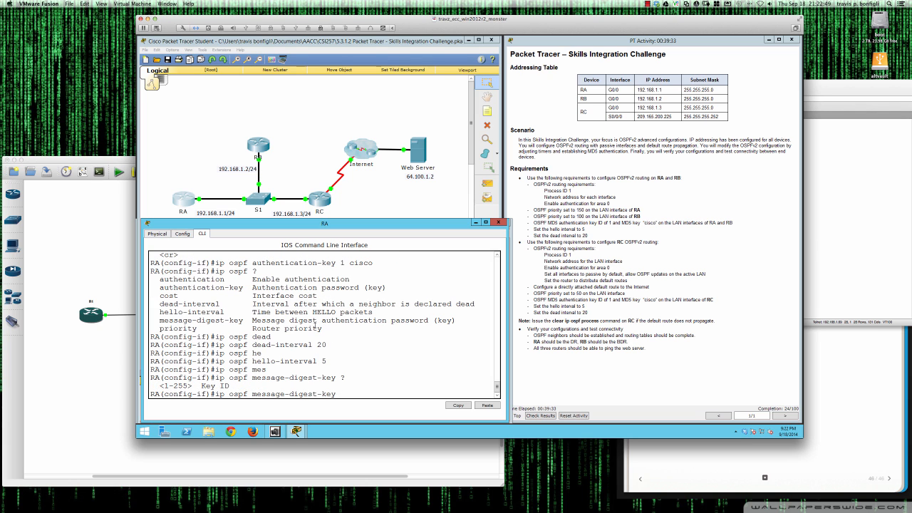
type("1 ")
type("?")
type("md")
type("5 ?")
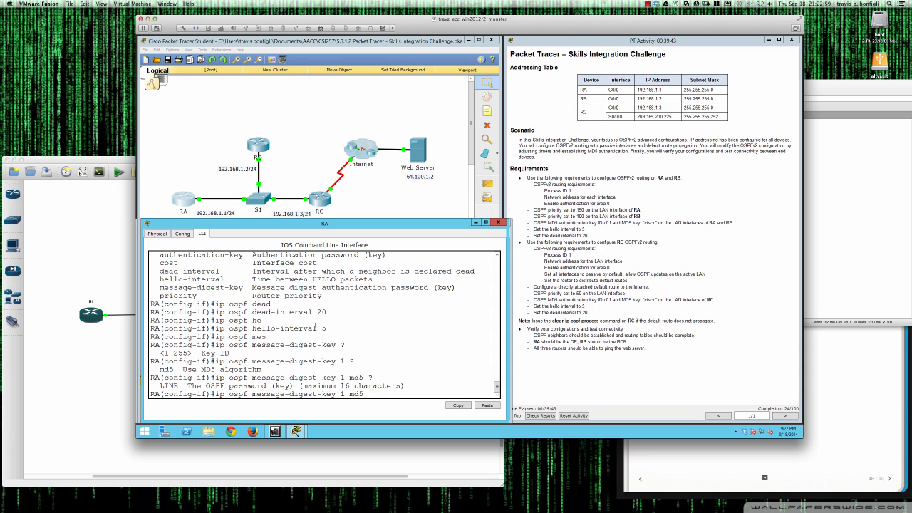
type("cisco ?")
key("Return")
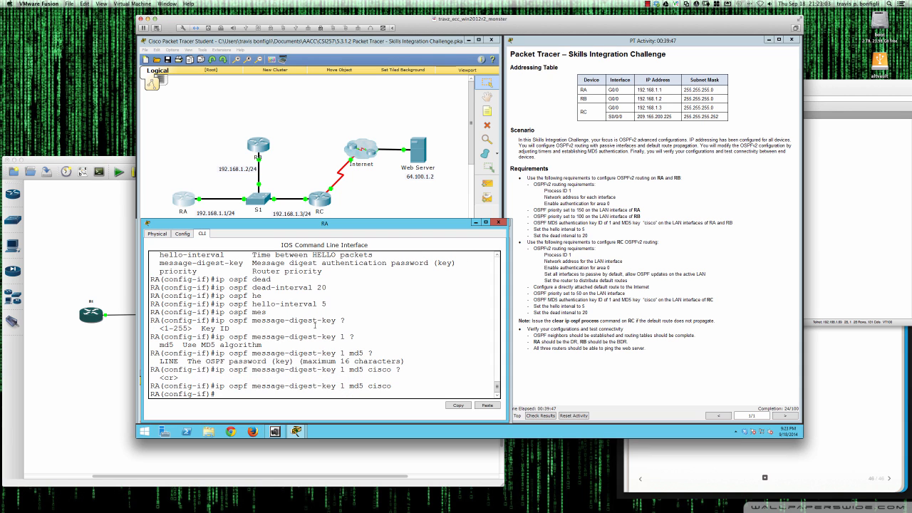
type("do sh run int gi0/0")
key("Return")
Delete the 'ip ospf authentication-key' line from G0/0 by pasting it after 'no'.
type("do sh run")
key("Return")
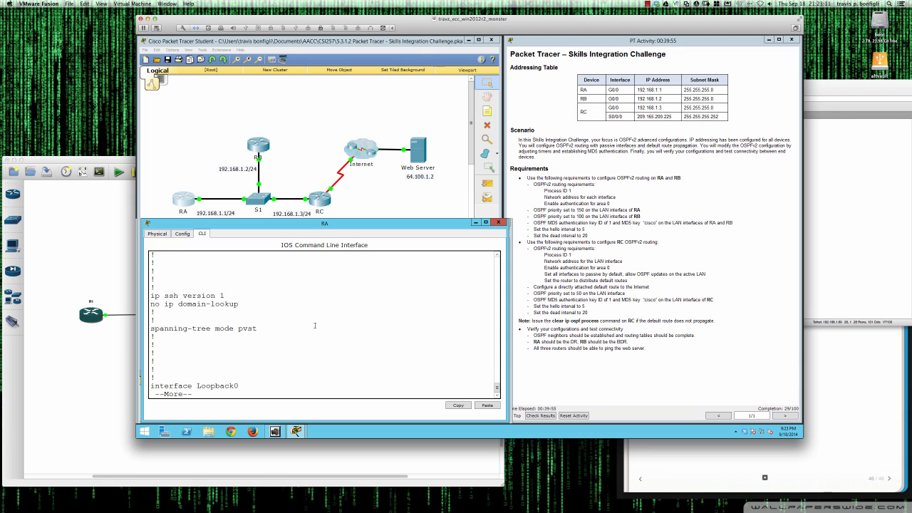
key("space")
type("q")
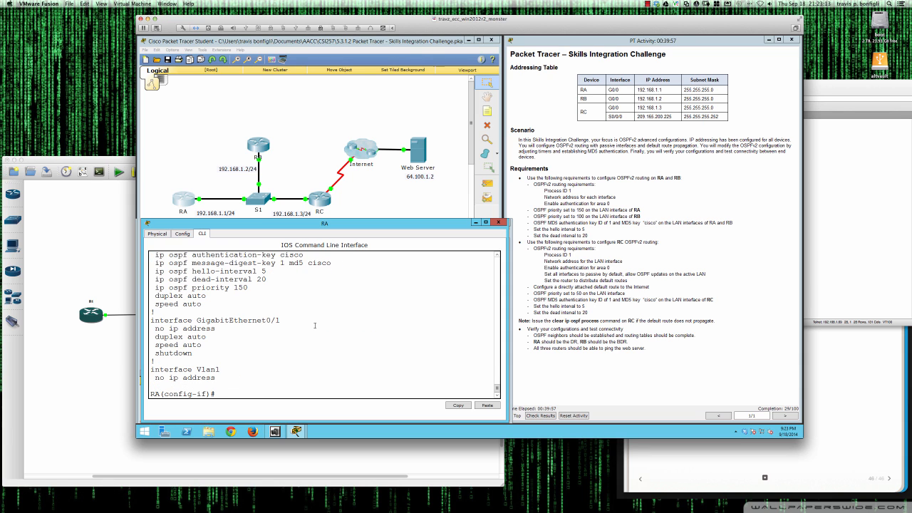
type("no")
left_click_drag(155, 254, 304, 255)
right_click(303, 256)
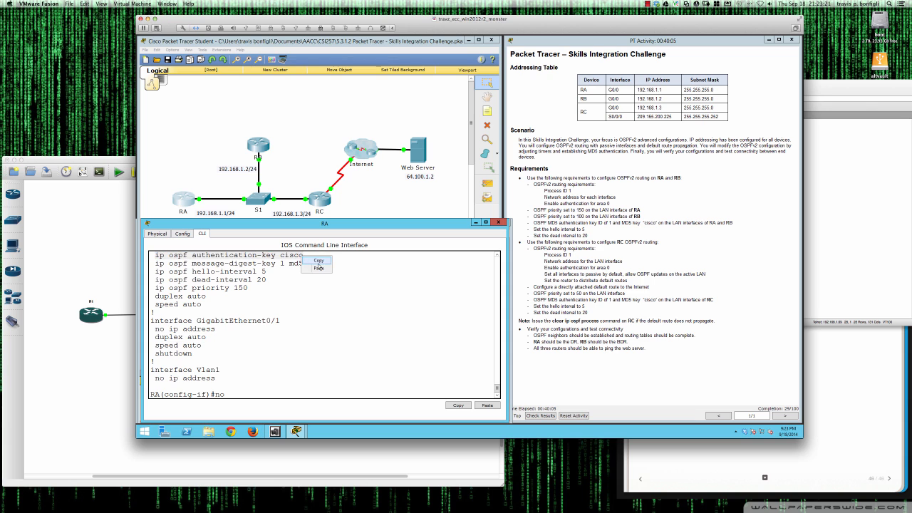
left_click(319, 262)
left_click(271, 394)
right_click(270, 395)
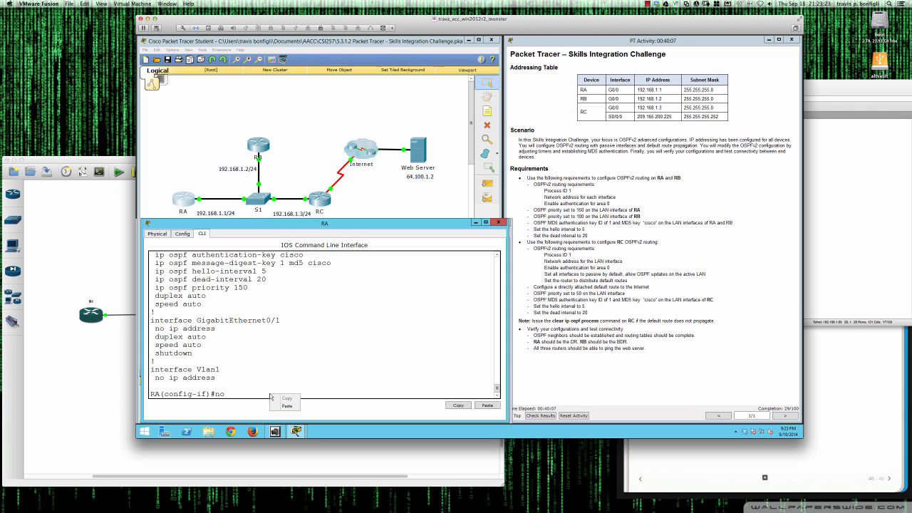
left_click(291, 406)
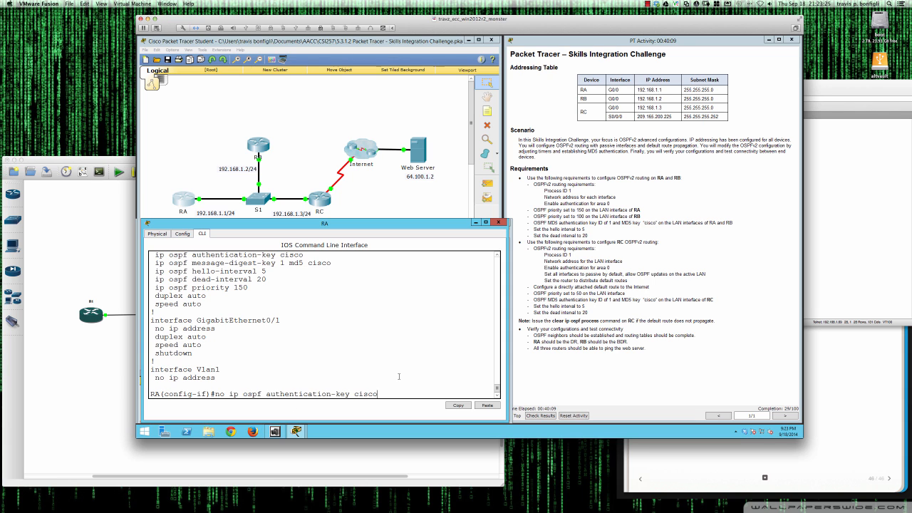
key("Return")
key("Return")
key("Return")
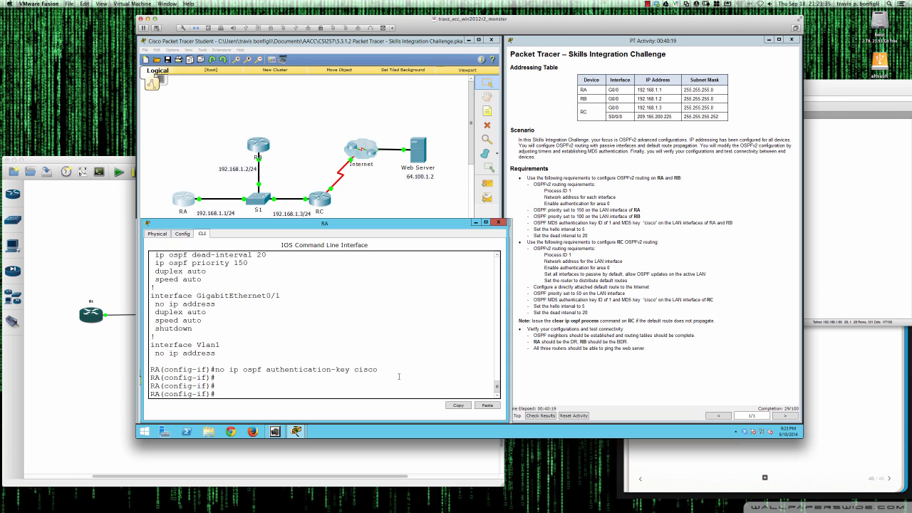
Put RB's console into global configuration mode and list its interface status.
left_click(260, 145)
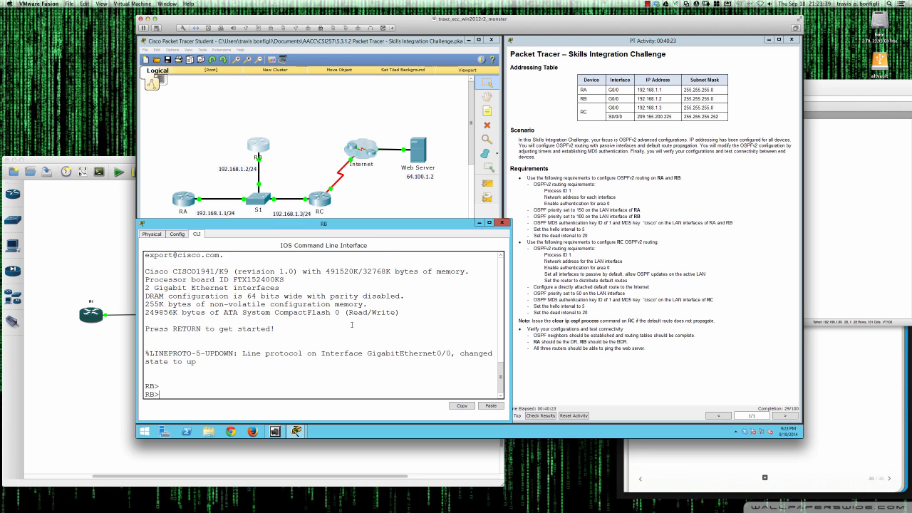
key("Return")
key("Return")
type("en")
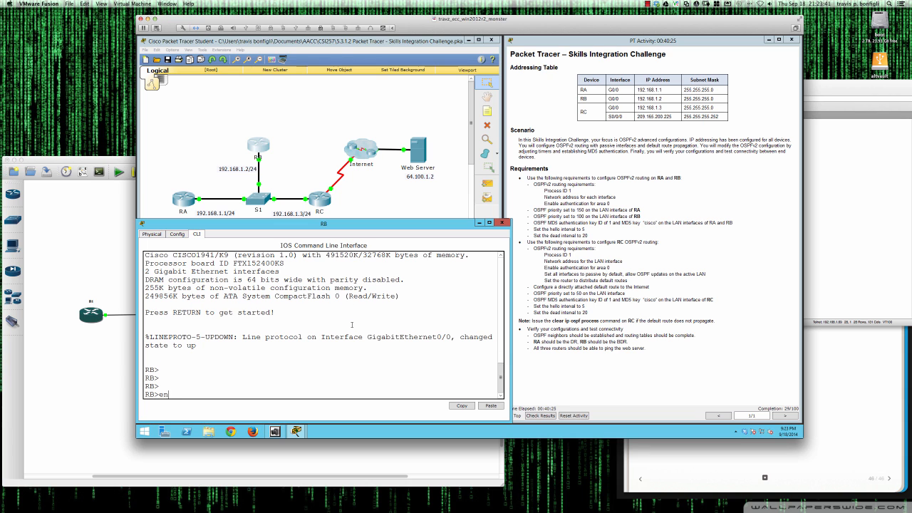
key("Return")
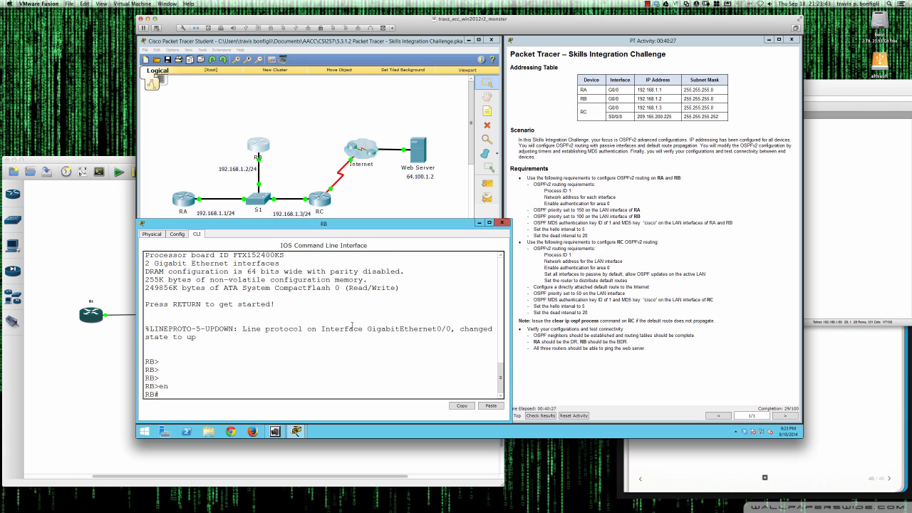
key("Return")
key("Return")
type("conf t")
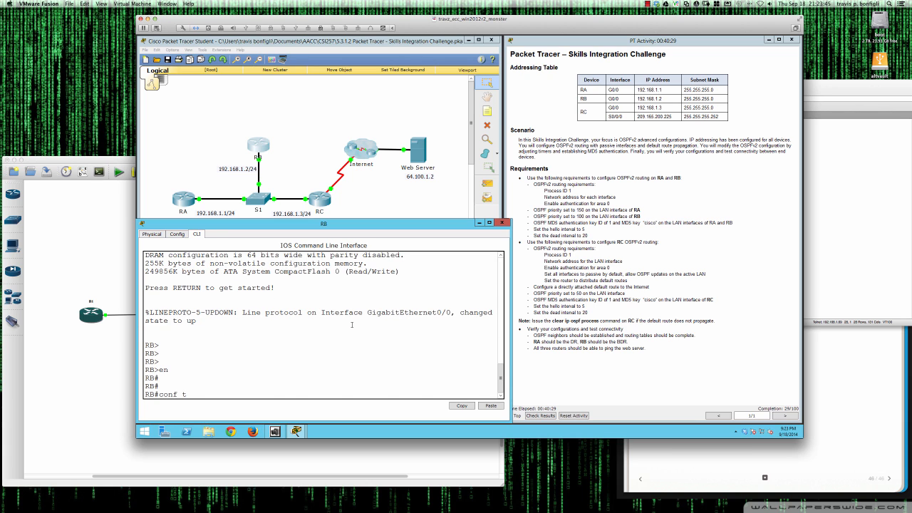
key("Return")
type("do sh ip int bri")
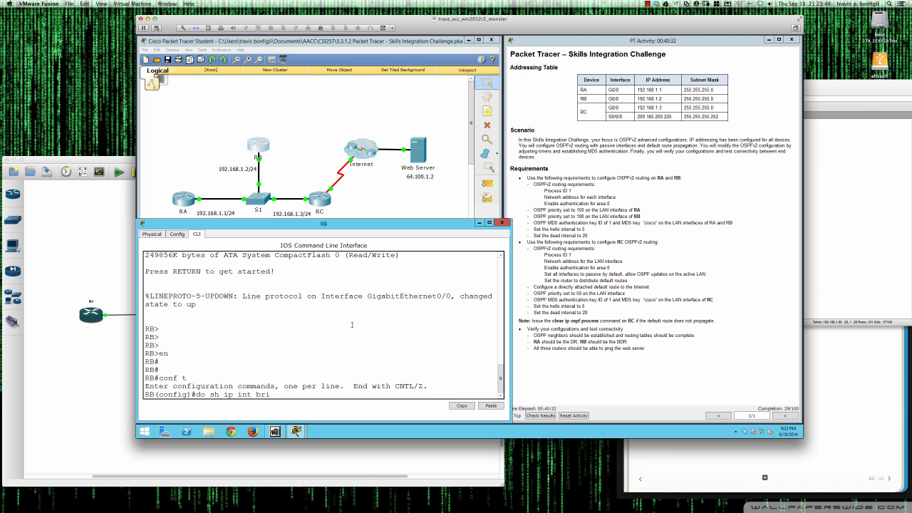
key("Return")
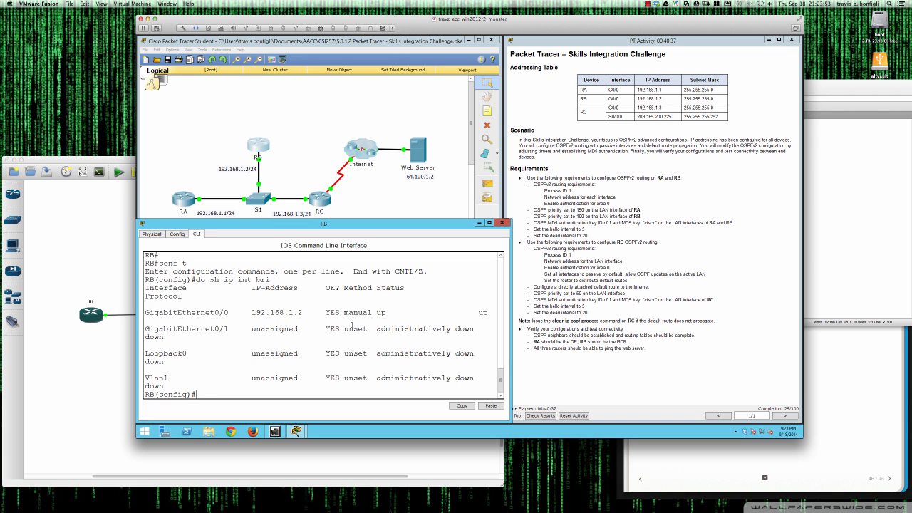
Start OSPF process 1 on RB and begin its network statement.
type("router ospf 1")
key("Return")
type("net")
key("Tab")
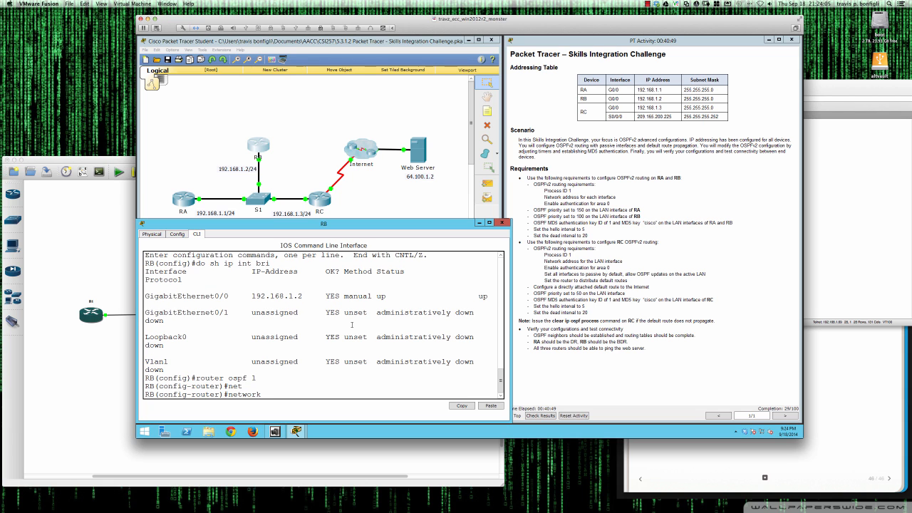
On RB, advertise 192.168.1.0 0.0.0.255 in area 0 and enable area 0 message-digest authentication.
type("192.168.1.0 0.0.0.255 area 0")
key("Return")
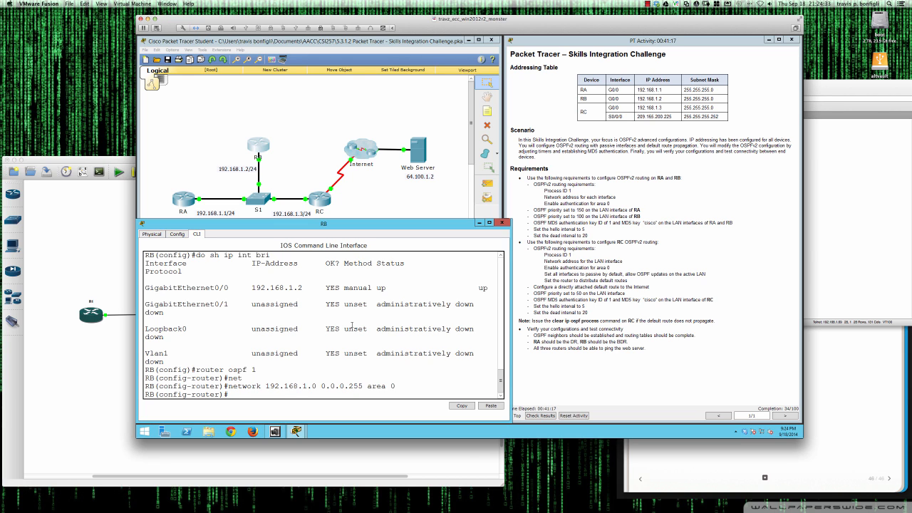
type("?")
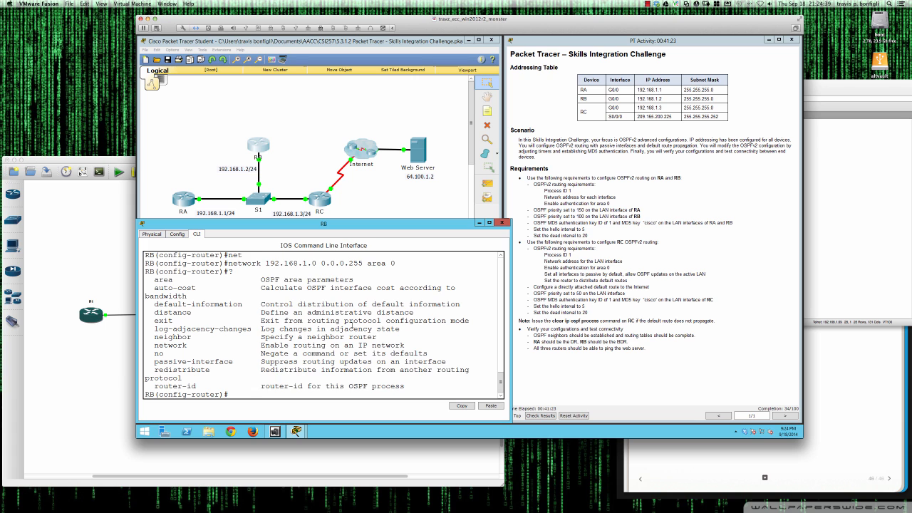
type("area 0 ?")
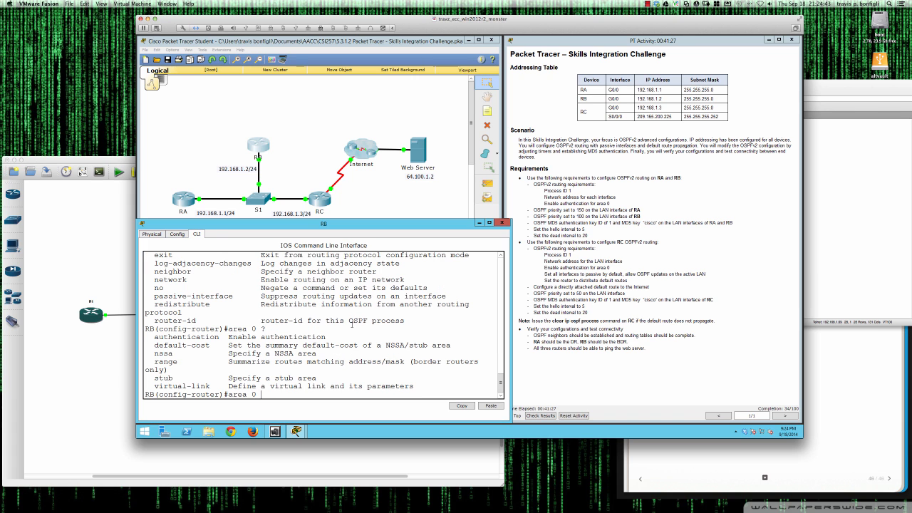
type("au")
key("Tab")
type("?")
type("message-digest")
key("Tab")
type("?")
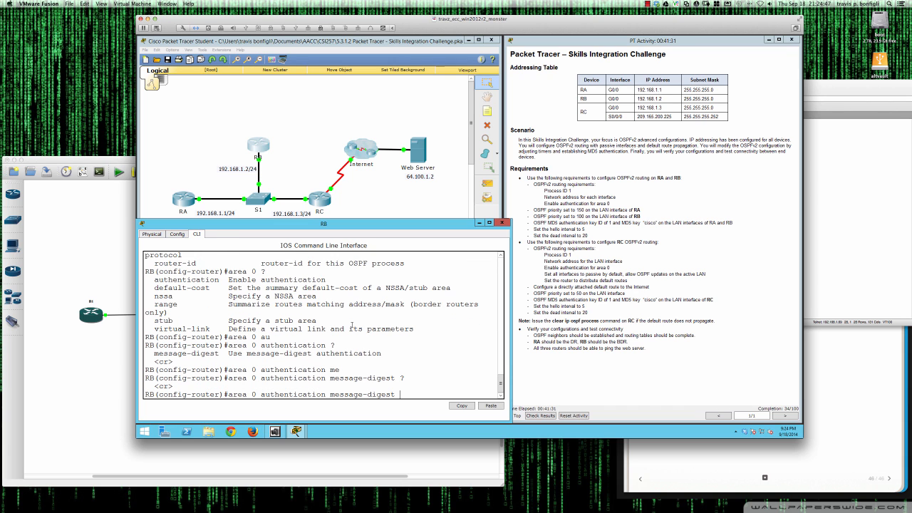
key("Return")
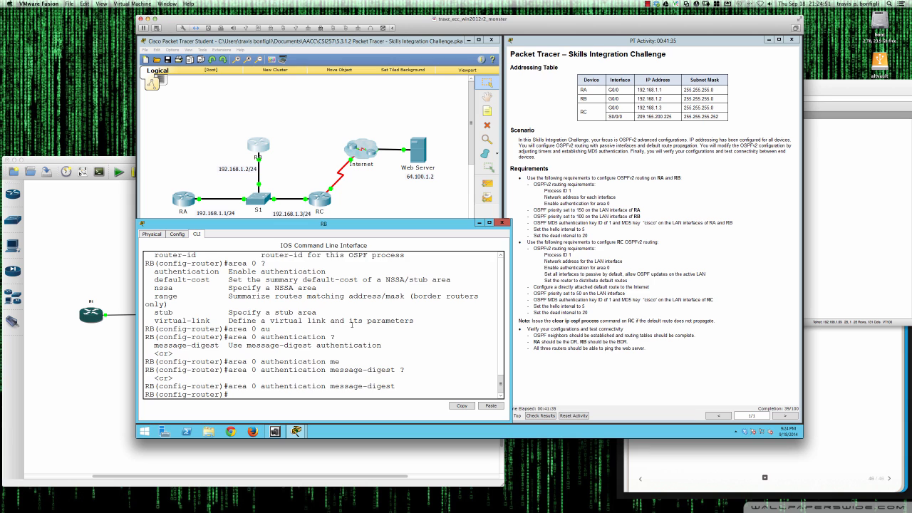
key("Return")
key("Return")
On RB, enter interface GigabitEthernet0/0 and type ip ospf priority 100.
type("int gi0/0")
key("Return")
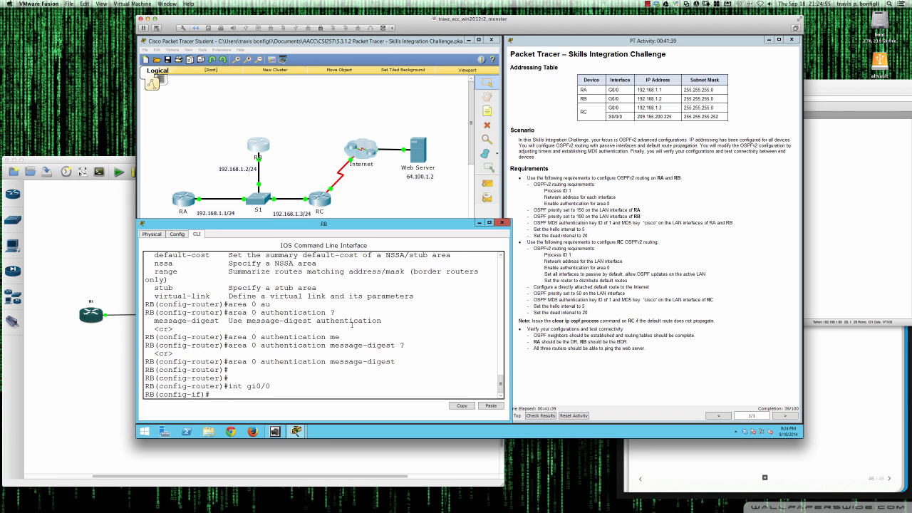
key("Return")
key("Return")
key("Return")
key("Return")
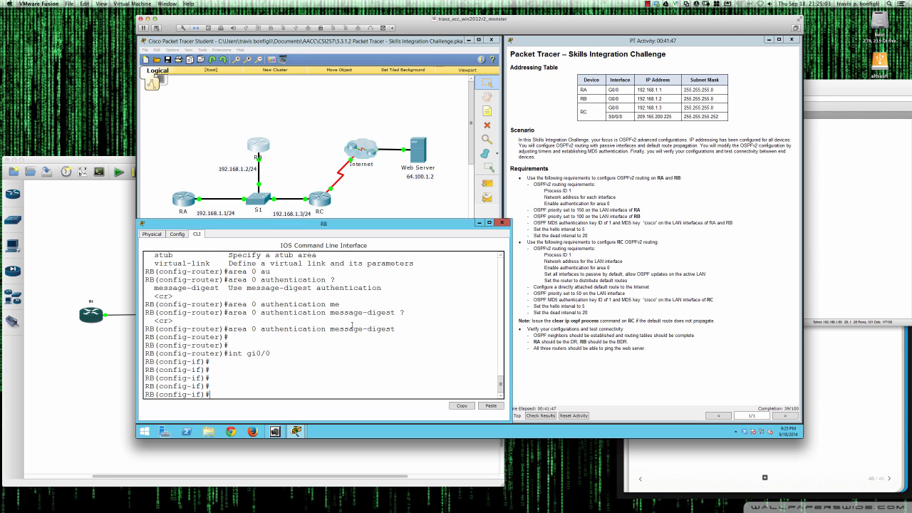
type("ip ospf pri")
key("Tab")
type("100")
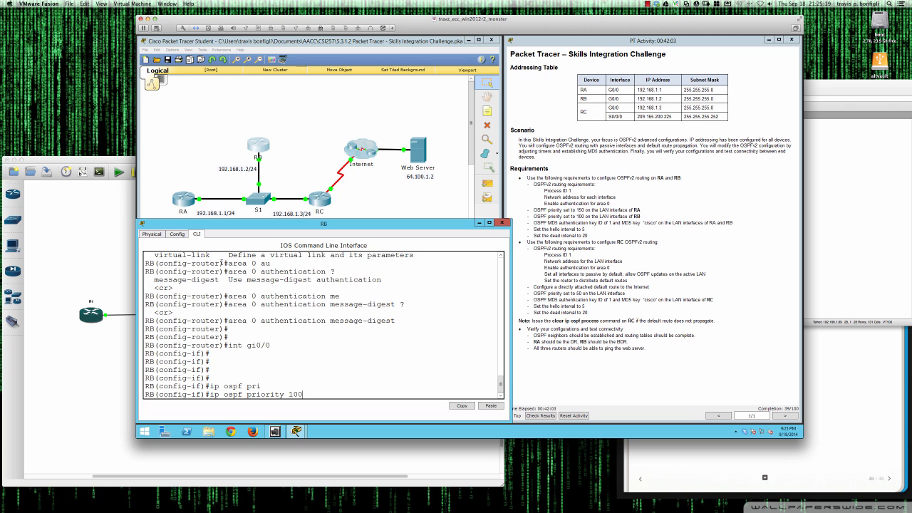
On RA, exit configuration mode, save with wri mem, and run debug ip ospf adj.
left_click(188, 202)
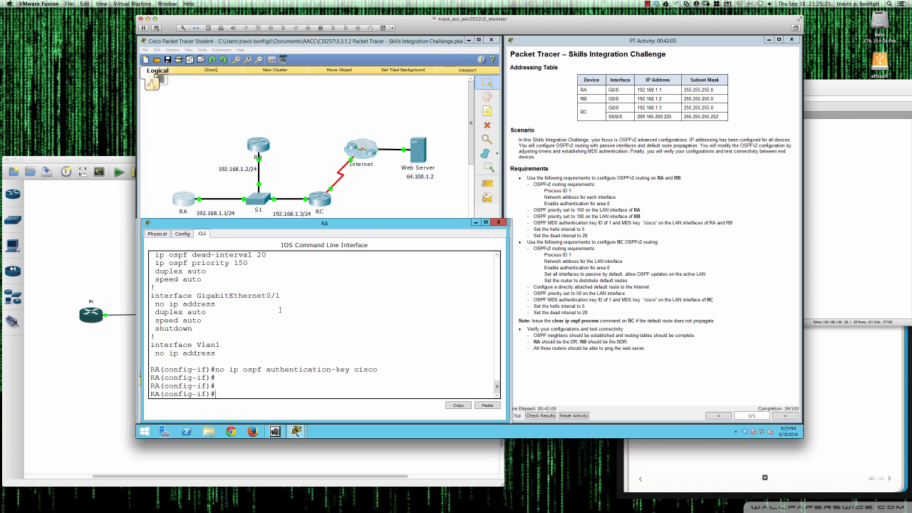
type("end")
key("Return")
key("Return")
type("wri mem")
key("Return")
key("Return")
key("Return")
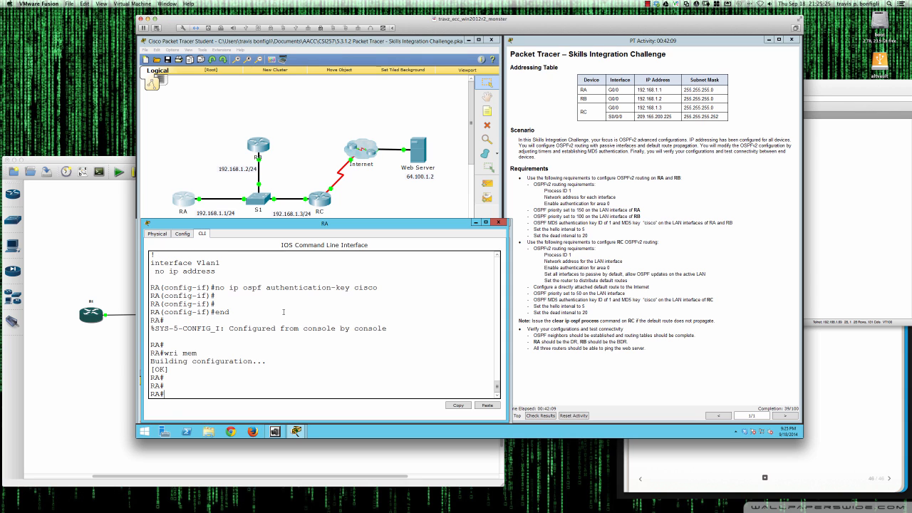
type("debug ip ospf adj")
key("Return")
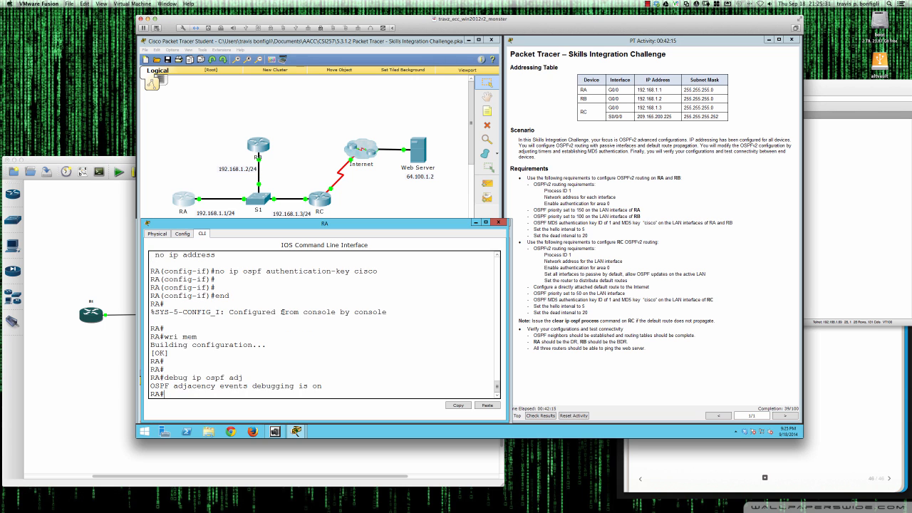
Apply OSPF priority 100 on RB's Gi0/0 and turn on adjacency debugging with do debug ip ospf adj.
left_click(260, 148)
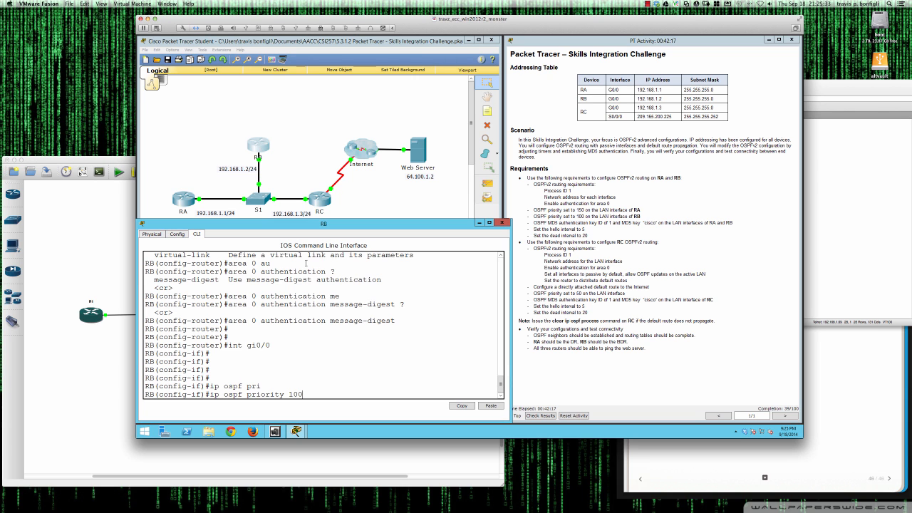
key("Return")
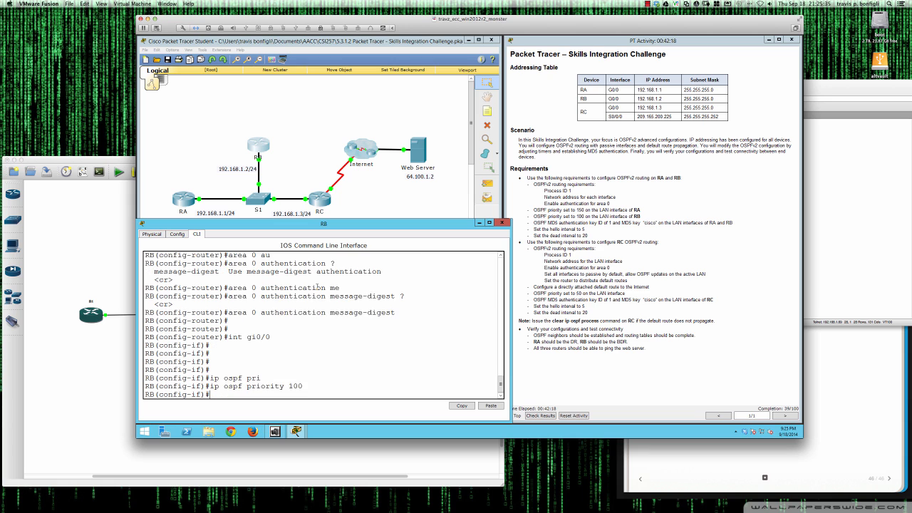
type("do debug ip ospf adj")
key("Return")
key("Return")
key("Return")
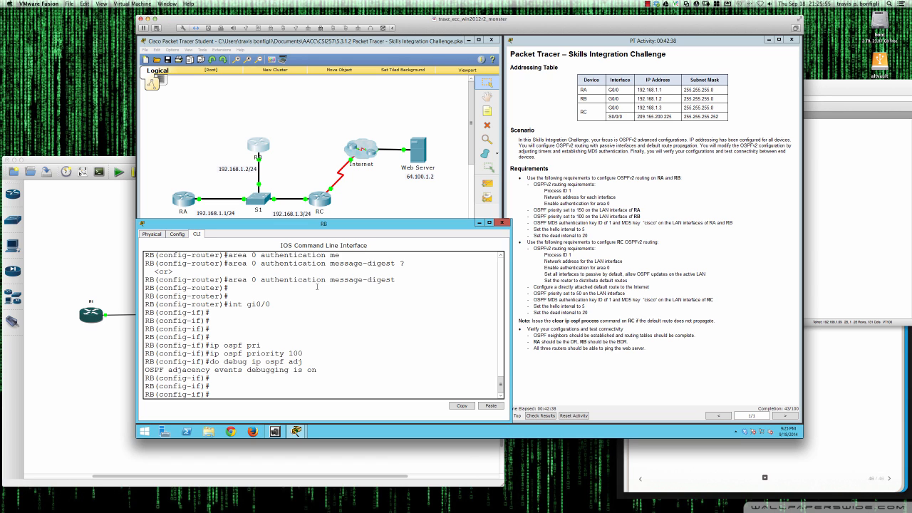
Configure OSPF message-digest-key 1 md5 with the authentication key on RB's Gi0/0.
type("ip ospf ?")
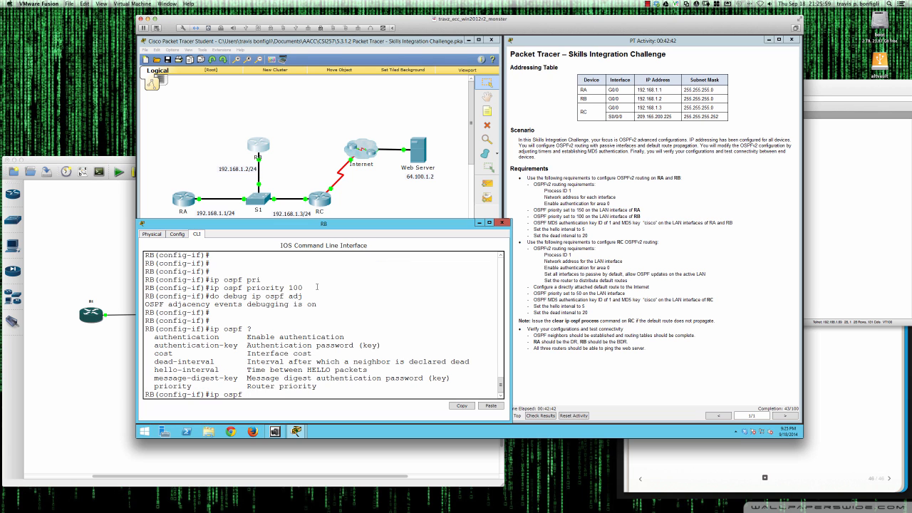
type("mes")
key("Tab")
type("?")
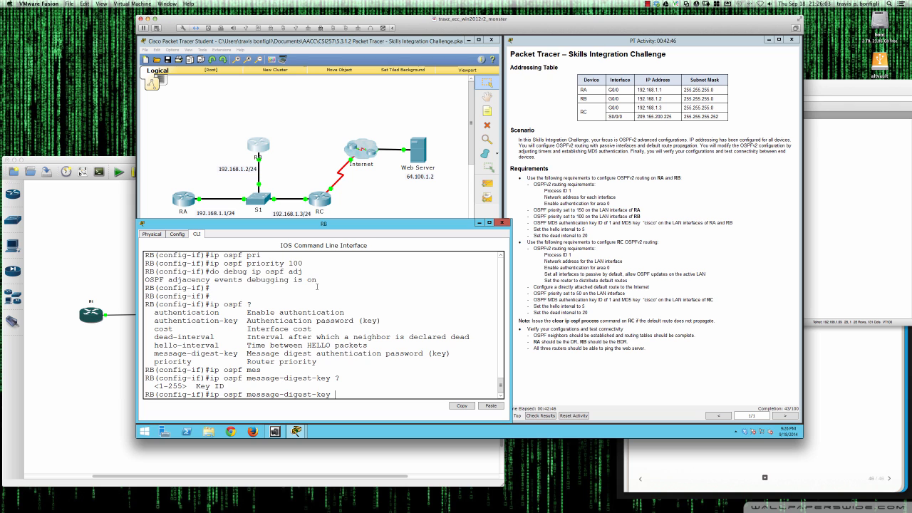
type("1")
type(" ?")
type("md")
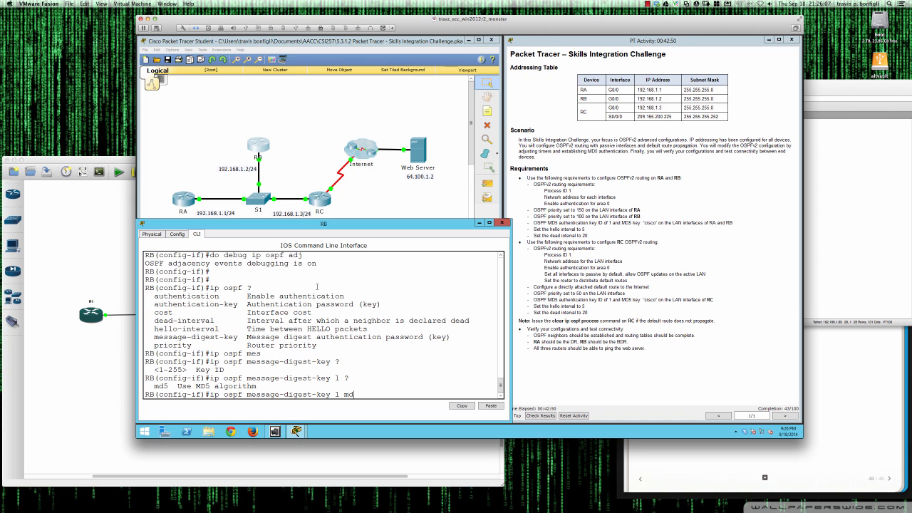
key("Tab")
type("?")
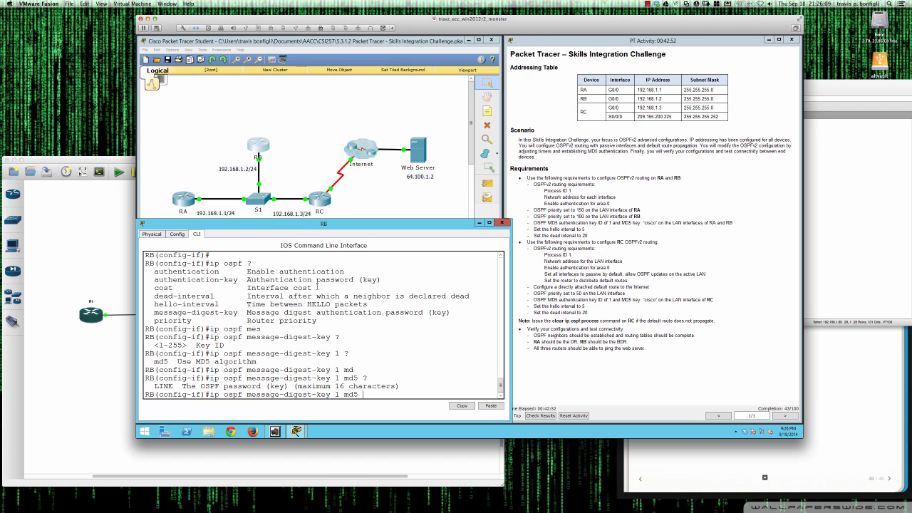
type("cisco")
key("Return")
key("Return")
key("Return")
key("Return")
key("Return")
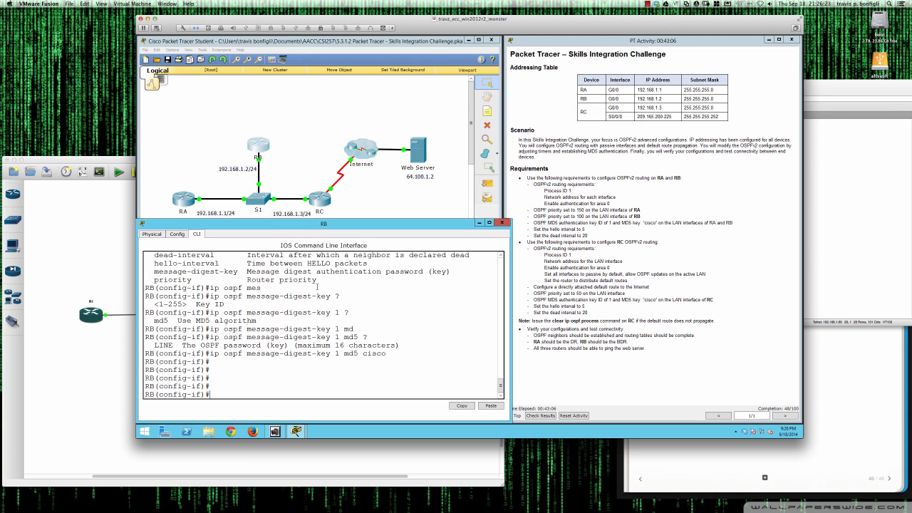
Set RB's Gi0/0 OSPF dead interval to 20 and hello interval to 5.
type("ip ospf de")
key("Tab")
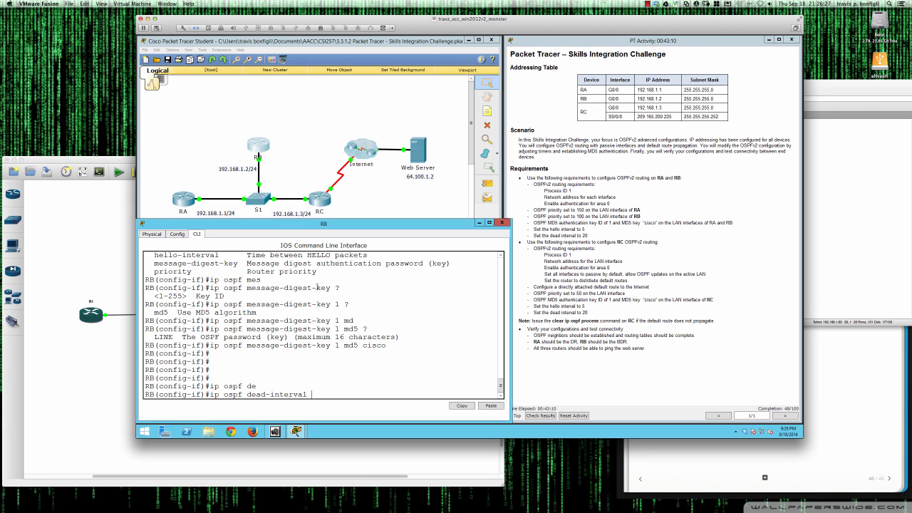
type("20")
key("Return")
type("ip ospf hel")
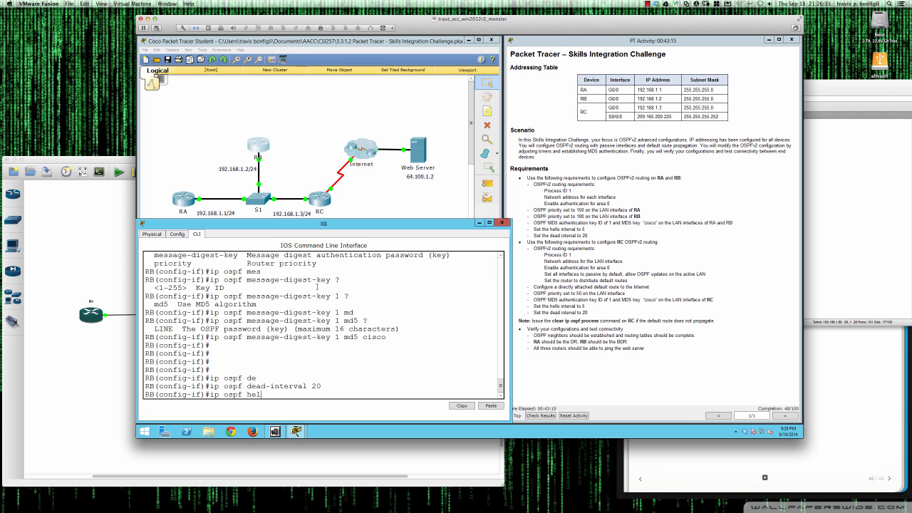
key("Tab")
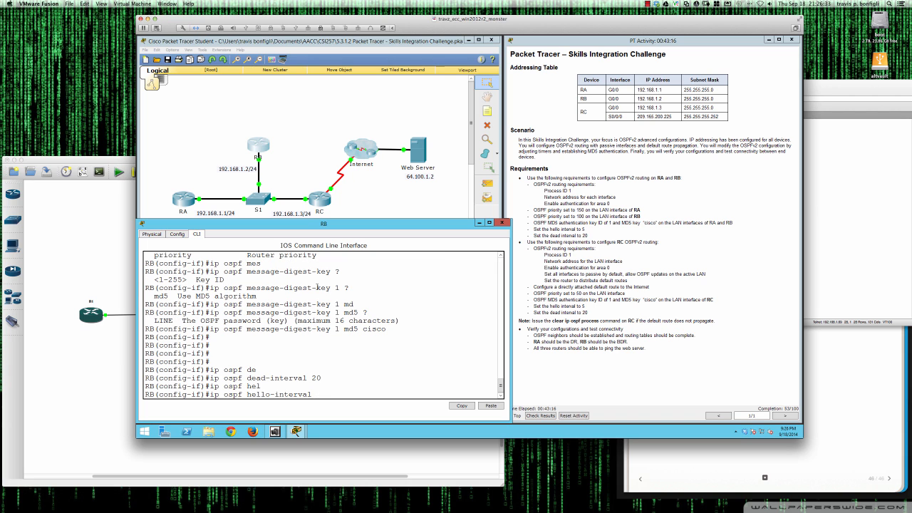
type("5")
key("Return")
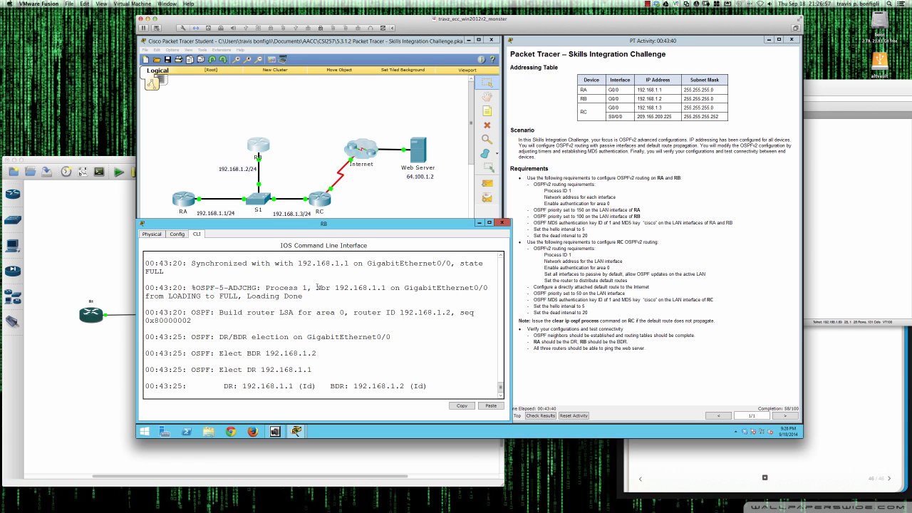
Highlight the debug lines showing RB elected BDR and 192.168.1.1 elected DR.
left_click_drag(318, 353, 191, 353)
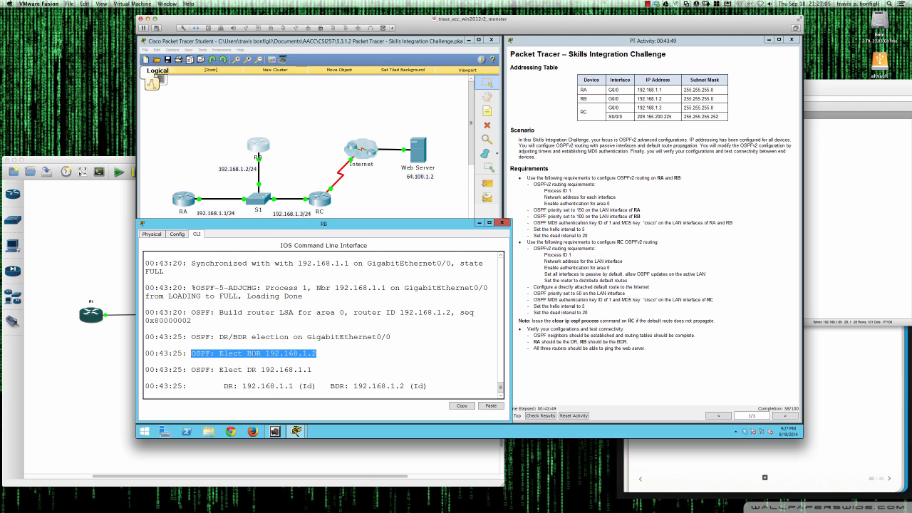
left_click(319, 354)
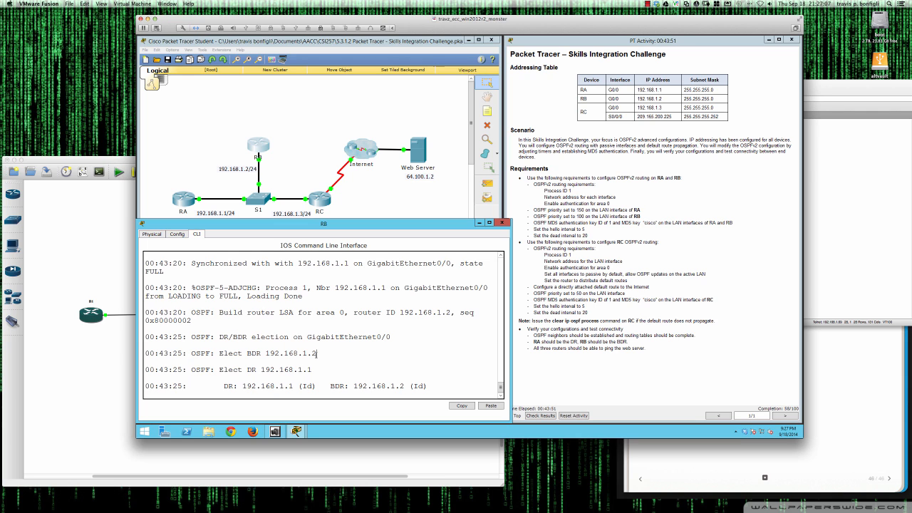
left_click_drag(317, 353, 220, 354)
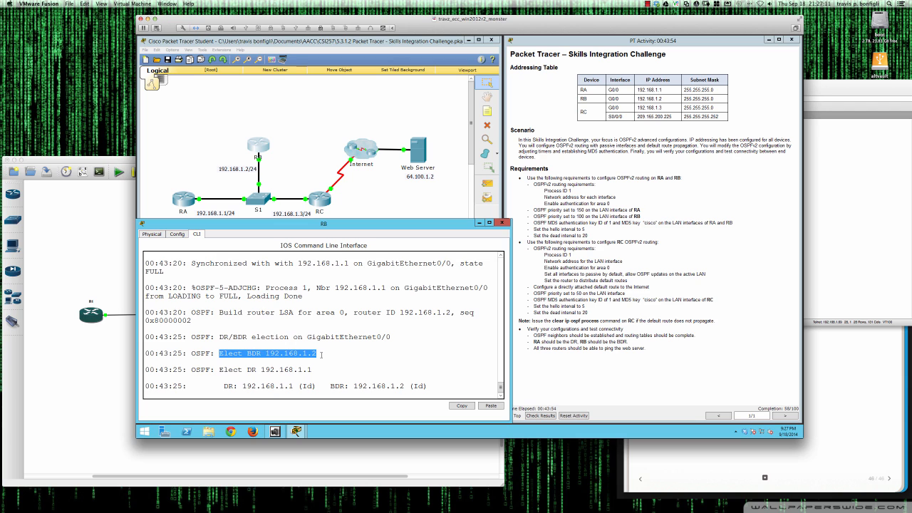
left_click(322, 355)
left_click_drag(314, 370, 243, 370)
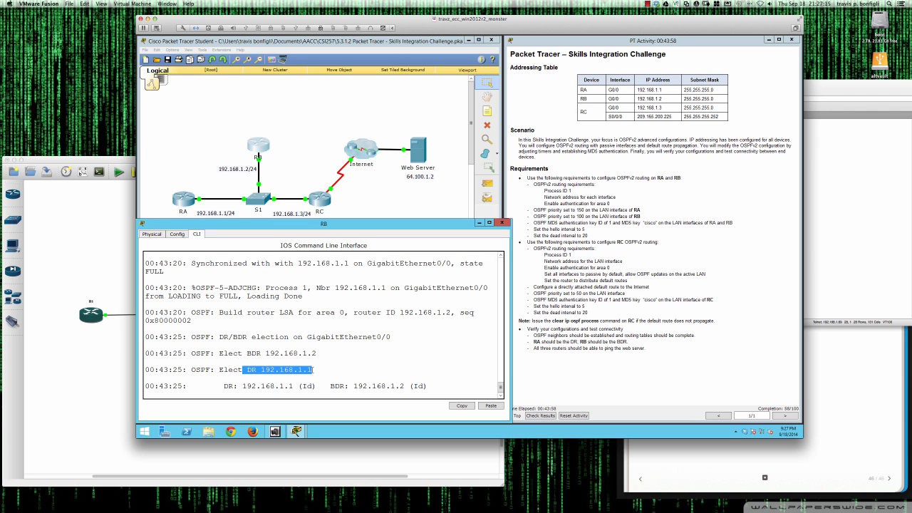
left_click(316, 369)
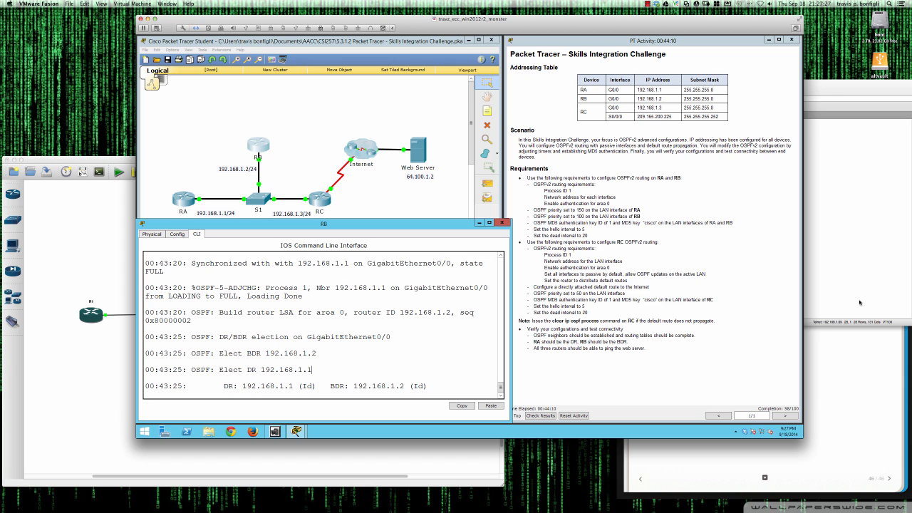
left_click(815, 336)
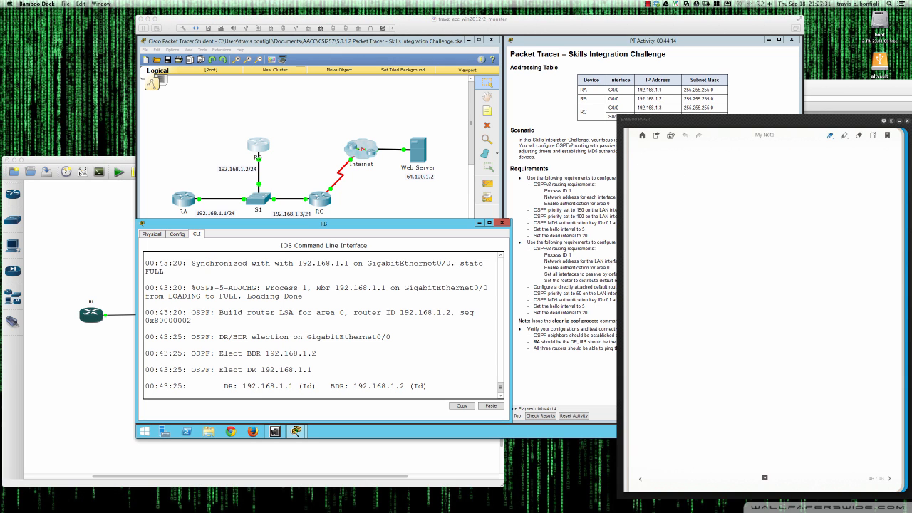
Handwrite an underlined DR/BDR heading with the priority range 0 – 255 beneath it.
mouse_move(647, 163)
left_mouse_down()
mouse_move(644, 177)
mouse_move(688, 175)
left_mouse_up()
mouse_move(689, 161)
left_mouse_down()
mouse_move(688, 175)
mouse_move(703, 174)
left_mouse_up()
mouse_move(702, 162)
left_mouse_down()
mouse_move(703, 174)
mouse_move(716, 172)
left_mouse_up()
left_click_drag(717, 161, 734, 172)
left_click_drag(640, 182, 740, 182)
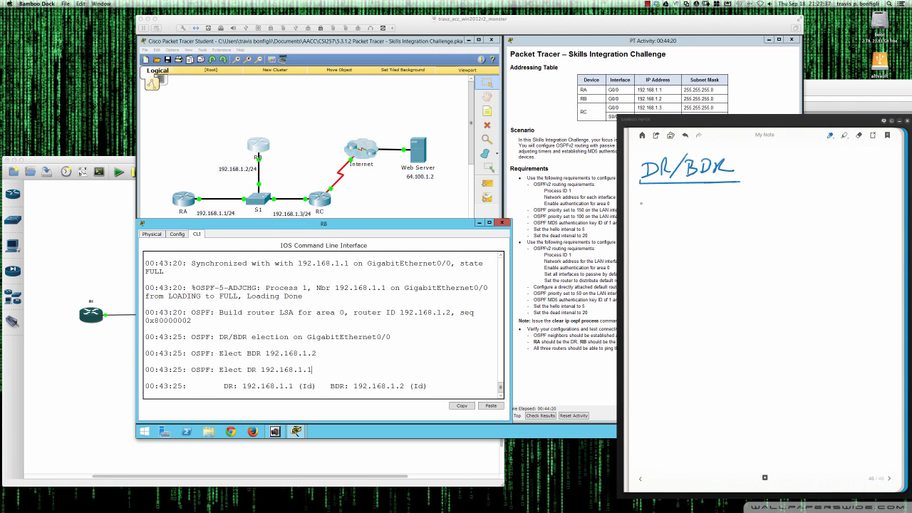
mouse_move(653, 197)
left_mouse_down()
mouse_move(646, 206)
mouse_move(653, 198)
mouse_move(680, 202)
left_mouse_up()
mouse_move(685, 197)
left_mouse_down()
mouse_move(698, 209)
mouse_move(714, 194)
left_mouse_up()
mouse_move(719, 195)
left_mouse_down()
mouse_move(718, 206)
mouse_move(734, 191)
left_mouse_up()
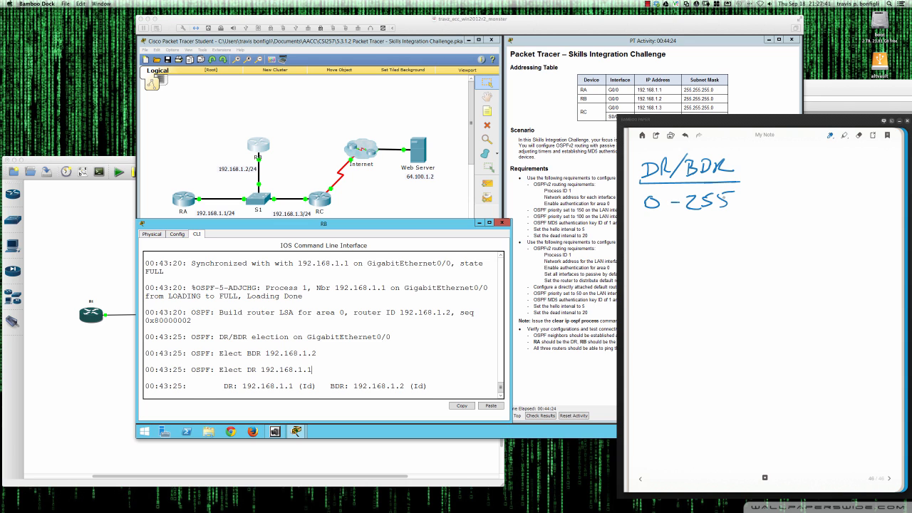
Write the lines '1 – Default' and '0 – Do not participate' under the range.
mouse_move(643, 223)
left_mouse_down()
mouse_move(643, 241)
mouse_move(688, 236)
left_mouse_up()
left_click_drag(695, 234, 722, 228)
left_click_drag(726, 230, 735, 235)
mouse_move(739, 219)
left_mouse_down()
mouse_move(738, 233)
mouse_move(749, 233)
left_mouse_up()
left_click_drag(743, 225, 756, 223)
left_click_drag(644, 256, 683, 267)
mouse_move(701, 260)
left_mouse_down()
mouse_move(719, 267)
mouse_move(725, 259)
left_mouse_up()
mouse_move(735, 250)
left_mouse_down()
mouse_move(736, 267)
mouse_move(744, 259)
mouse_move(789, 265)
left_mouse_up()
left_click_drag(784, 255, 810, 265)
mouse_move(814, 257)
left_mouse_down()
mouse_move(813, 275)
mouse_move(827, 263)
left_mouse_up()
mouse_move(831, 245)
left_mouse_down()
mouse_move(831, 265)
mouse_move(835, 257)
left_mouse_up()
left_click_drag(836, 261, 846, 262)
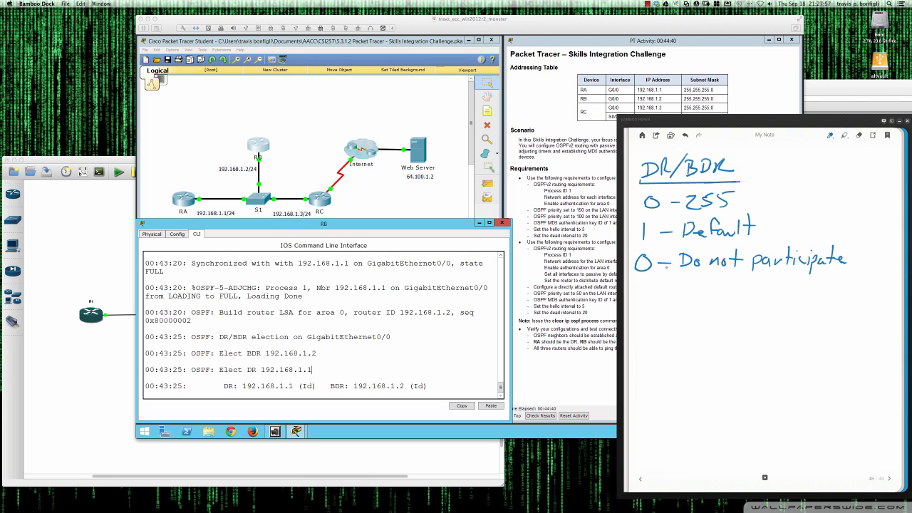
Write '255 – DR', draw a dividing line below it, and begin a numbered list with '1.'.
left_click_drag(640, 285, 662, 295)
left_click_drag(663, 281, 707, 292)
mouse_move(721, 281)
left_mouse_down()
mouse_move(721, 292)
mouse_move(735, 294)
left_mouse_up()
left_click_drag(705, 300, 736, 298)
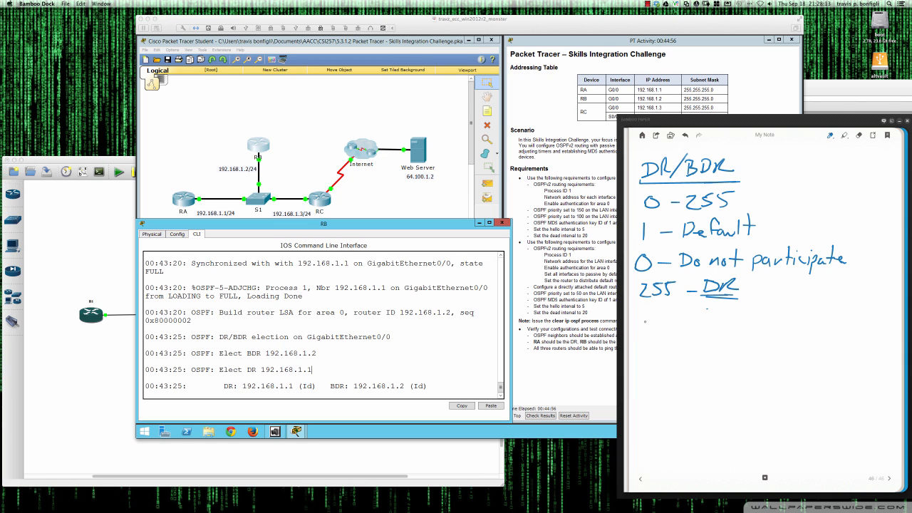
left_click_drag(656, 310, 828, 317)
left_click_drag(637, 330, 637, 343)
left_click(648, 342)
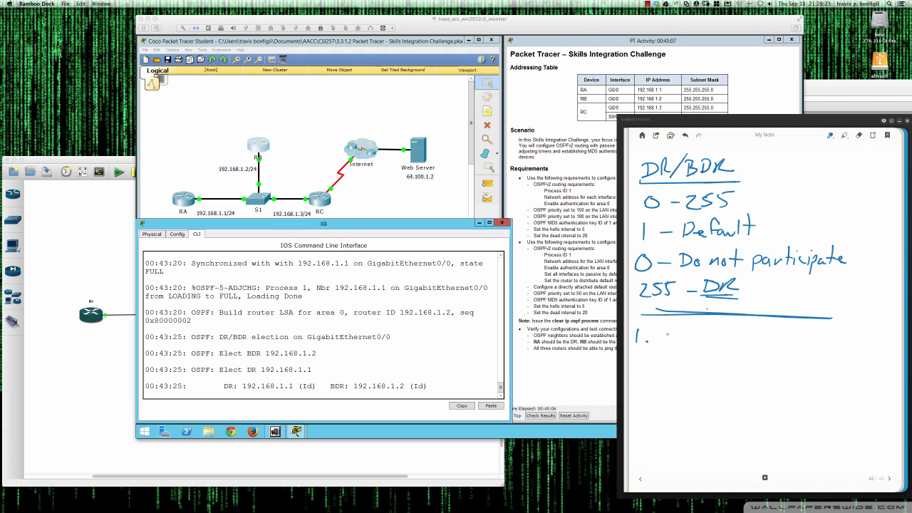
Write rule 1 as 'Highest Priority'.
mouse_move(656, 328)
left_mouse_down()
mouse_move(656, 344)
mouse_move(664, 343)
left_mouse_up()
mouse_move(654, 337)
left_mouse_down()
mouse_move(671, 335)
mouse_move(671, 344)
left_mouse_up()
mouse_move(679, 336)
left_mouse_down()
mouse_move(675, 342)
mouse_move(686, 345)
mouse_move(732, 335)
left_mouse_up()
left_click_drag(737, 338, 746, 336)
left_click_drag(748, 337, 753, 337)
left_click_drag(758, 339, 766, 344)
left_click_drag(767, 329, 775, 347)
left_click_drag(777, 337, 784, 354)
Add rule 2, 'Highest Router ID'.
left_click_drag(640, 362, 654, 372)
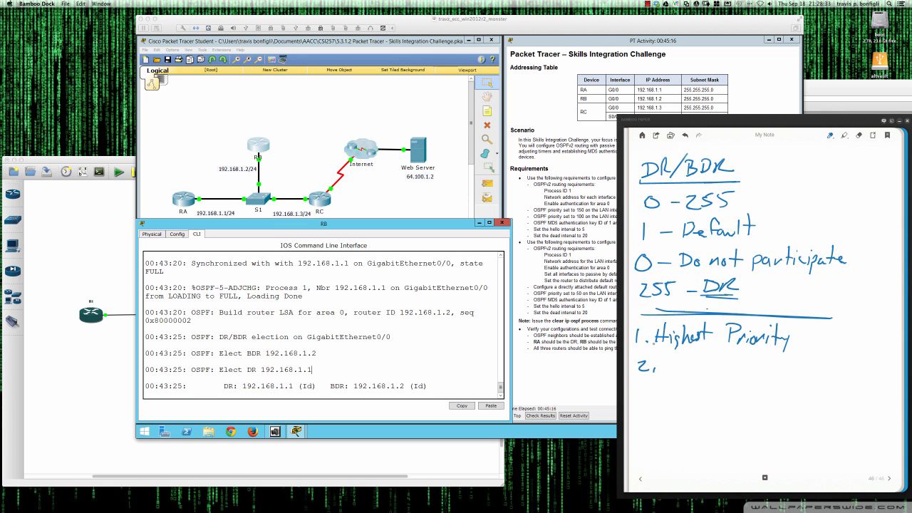
left_click_drag(660, 356, 685, 382)
left_click_drag(684, 357, 702, 377)
mouse_move(707, 354)
left_mouse_down()
mouse_move(709, 370)
mouse_move(753, 374)
left_mouse_up()
left_click_drag(751, 366, 764, 375)
mouse_move(761, 371)
left_mouse_down()
mouse_move(785, 370)
mouse_move(797, 357)
left_mouse_up()
left_click_drag(796, 361, 791, 376)
Add rule 3, 'Highest Loopback Addr.'.
left_click_drag(642, 397, 640, 407)
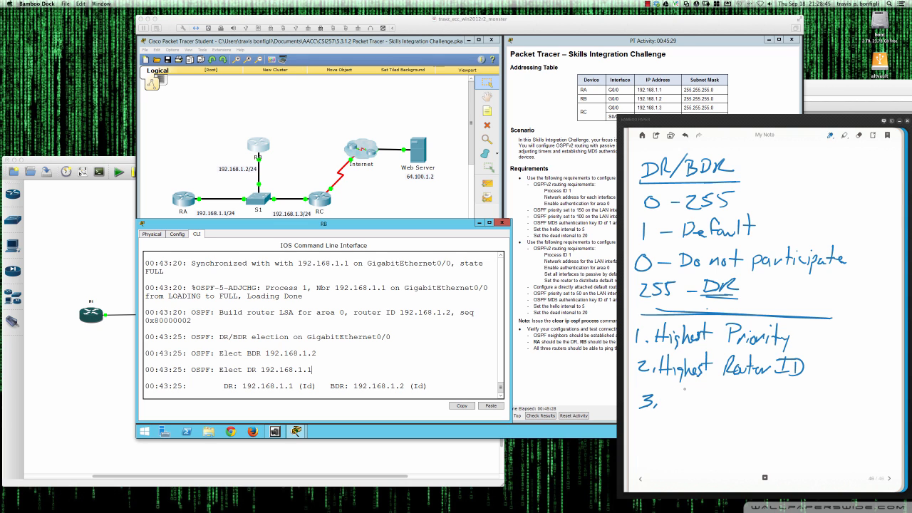
left_click_drag(664, 390, 662, 407)
mouse_move(673, 385)
left_mouse_down()
mouse_move(670, 407)
mouse_move(687, 410)
left_mouse_up()
mouse_move(693, 386)
left_mouse_down()
mouse_move(691, 406)
mouse_move(707, 406)
left_mouse_up()
mouse_move(714, 384)
left_mouse_down()
mouse_move(713, 406)
mouse_move(721, 396)
mouse_move(762, 412)
left_mouse_up()
left_click_drag(761, 398, 771, 403)
left_click_drag(771, 398, 793, 400)
mouse_move(796, 385)
left_mouse_down()
mouse_move(794, 402)
mouse_move(818, 399)
left_mouse_up()
left_click_drag(810, 393, 824, 401)
left_click_drag(831, 382, 834, 401)
left_click(843, 399)
mouse_move(841, 382)
left_mouse_down()
mouse_move(839, 401)
mouse_move(848, 396)
left_mouse_up()
left_click(849, 400)
Add rule 4, 'Highest IP on physical IF', then highlight DR address 192.168.1.1 in RB's console.
left_click_drag(642, 421, 649, 442)
left_click_drag(657, 435, 674, 437)
left_click_drag(668, 430, 678, 430)
mouse_move(685, 429)
left_mouse_down()
mouse_move(685, 442)
mouse_move(728, 426)
left_mouse_up()
mouse_move(749, 422)
left_mouse_down()
mouse_move(747, 437)
mouse_move(758, 420)
left_mouse_up()
left_click_drag(739, 436, 761, 441)
mouse_move(761, 421)
left_mouse_down()
mouse_move(764, 432)
mouse_move(799, 433)
left_mouse_up()
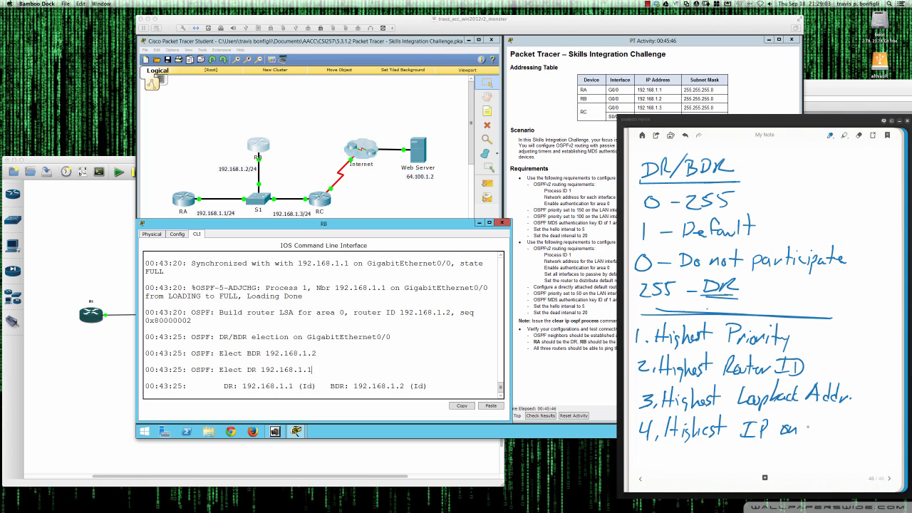
left_click_drag(804, 426, 828, 431)
left_click_drag(836, 426, 837, 432)
left_click_drag(846, 426, 867, 433)
mouse_move(867, 416)
left_mouse_down()
mouse_move(878, 414)
mouse_move(877, 436)
left_mouse_up()
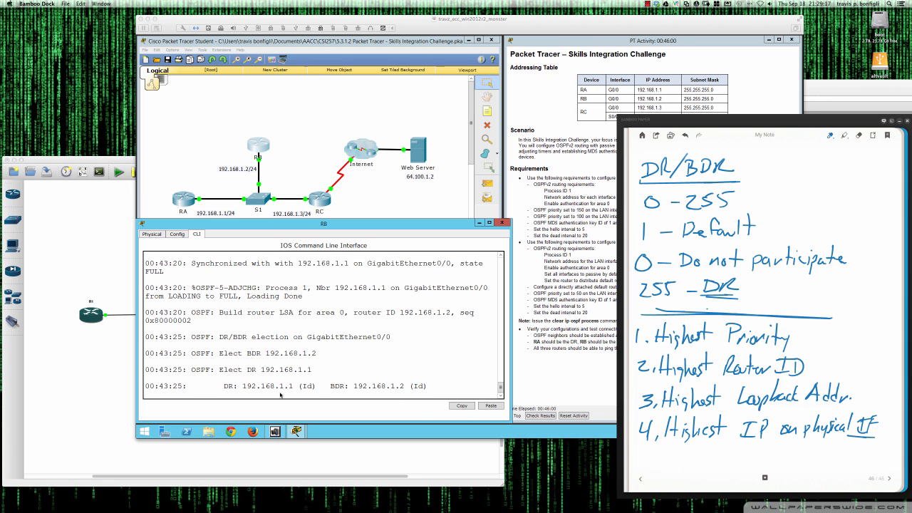
left_click(245, 389)
left_click_drag(243, 386, 298, 386)
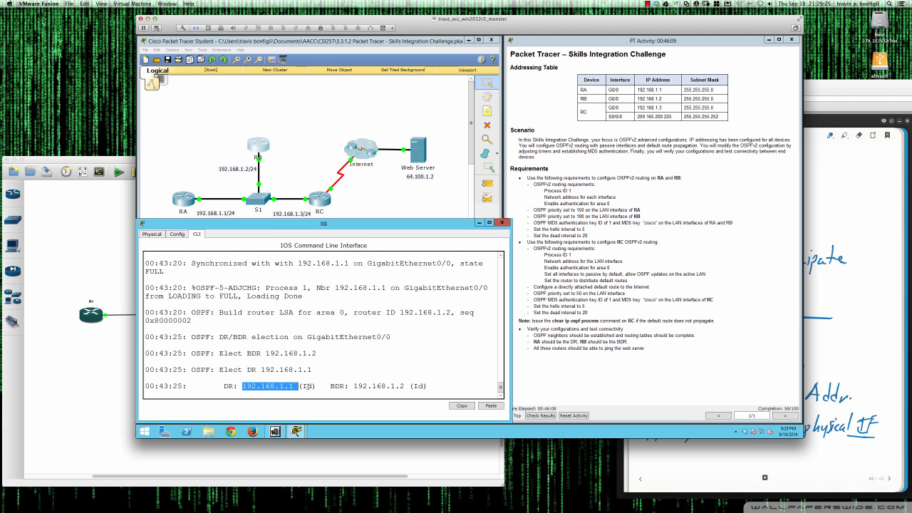
Highlight BDR address 192.168.1.2 and the DR/BDR election log lines in RB's console.
left_click_drag(335, 387, 406, 386)
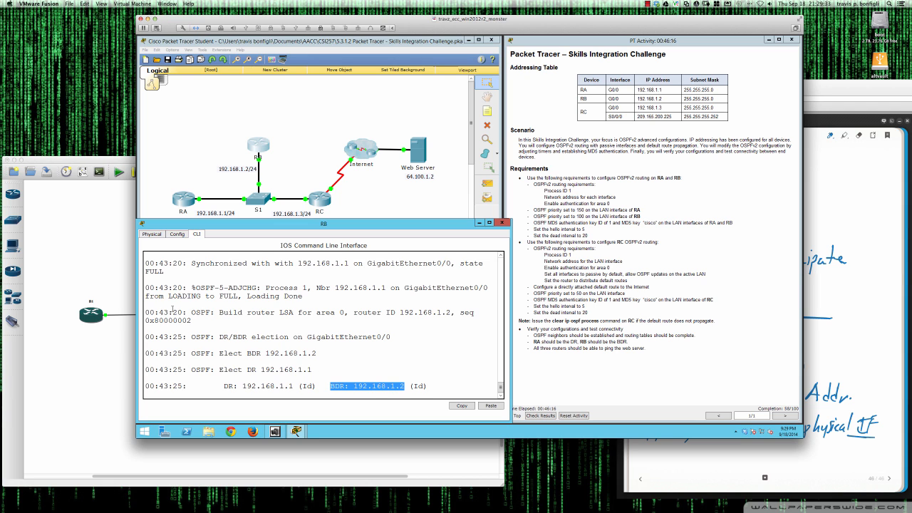
left_click_drag(148, 313, 328, 375)
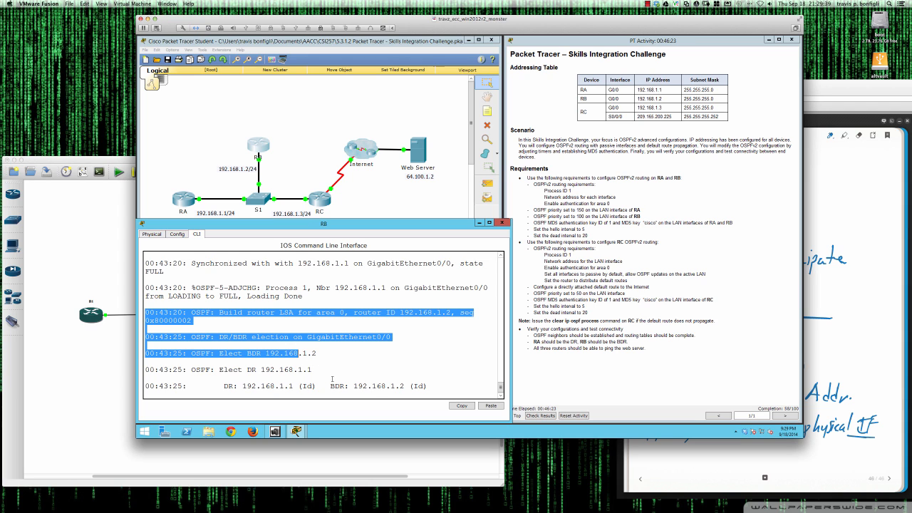
left_click_drag(332, 378, 363, 396)
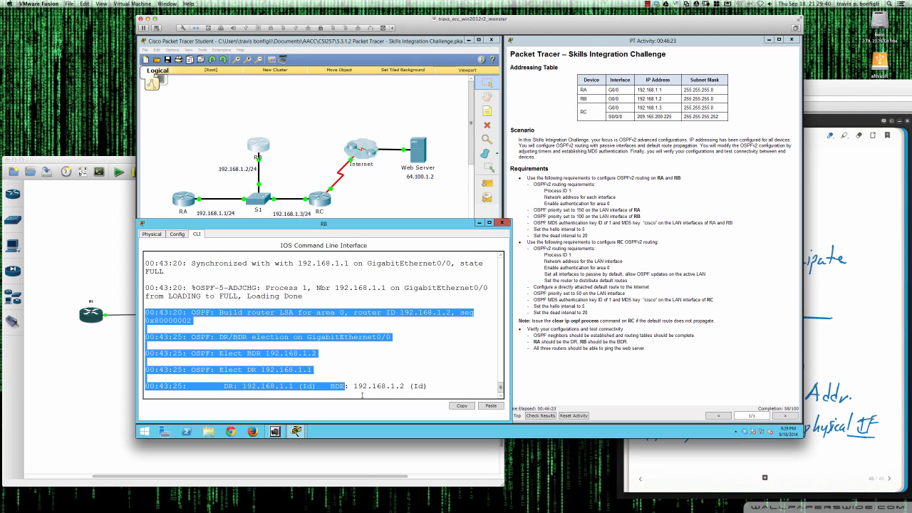
left_click(435, 387)
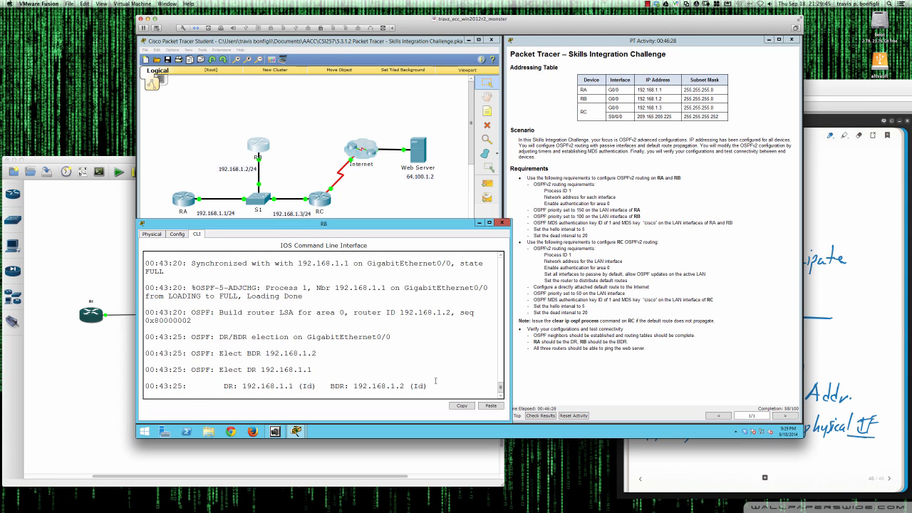
Run do sh ip ospf neig on RB, showing 192.168.1.1 at priority 150 as FULL/DR.
key("Return")
key("Return")
type("do sh ip ospf neig")
key("Return")
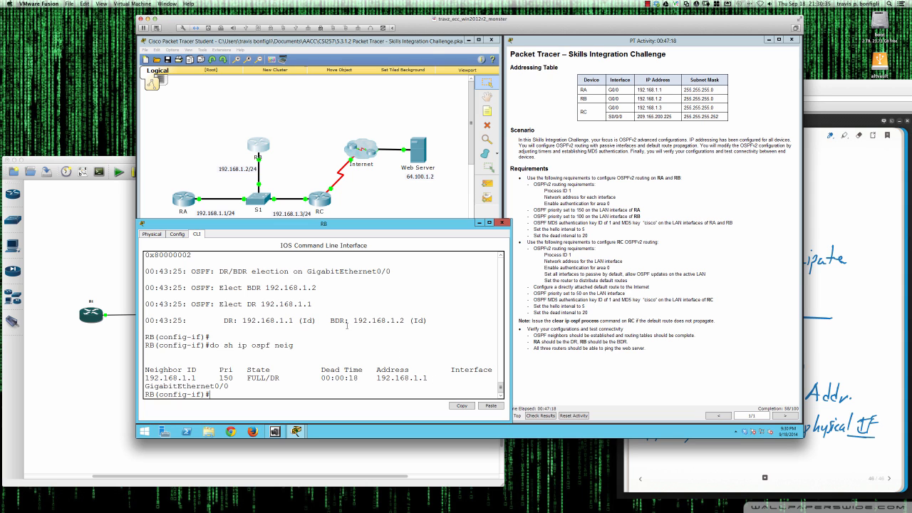
On RA, run sh ip ospf neigh to list its OSPF neighbors.
left_click(183, 203)
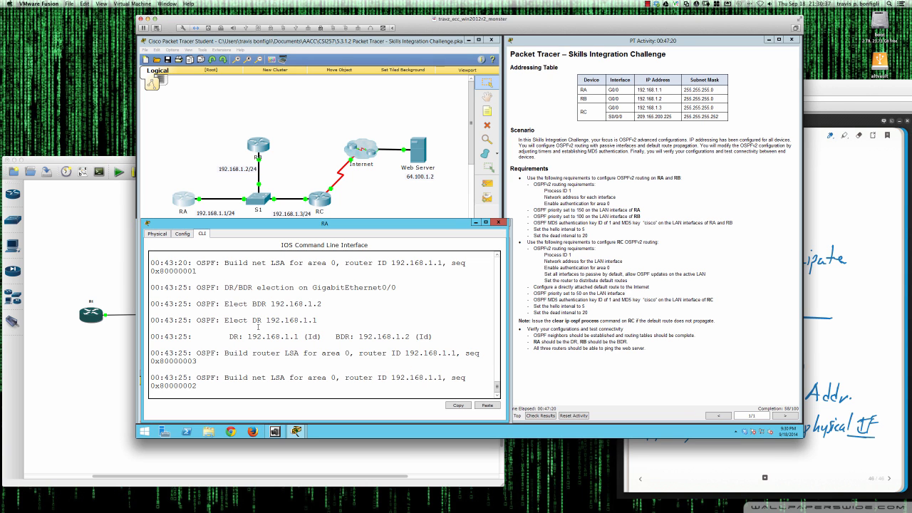
key("Return")
key("Return")
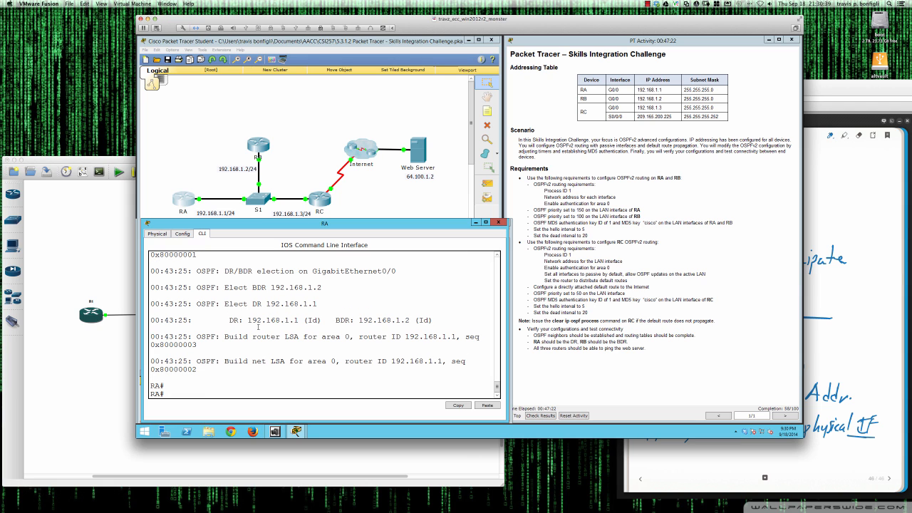
type("sh ip ospf neigh")
key("Return")
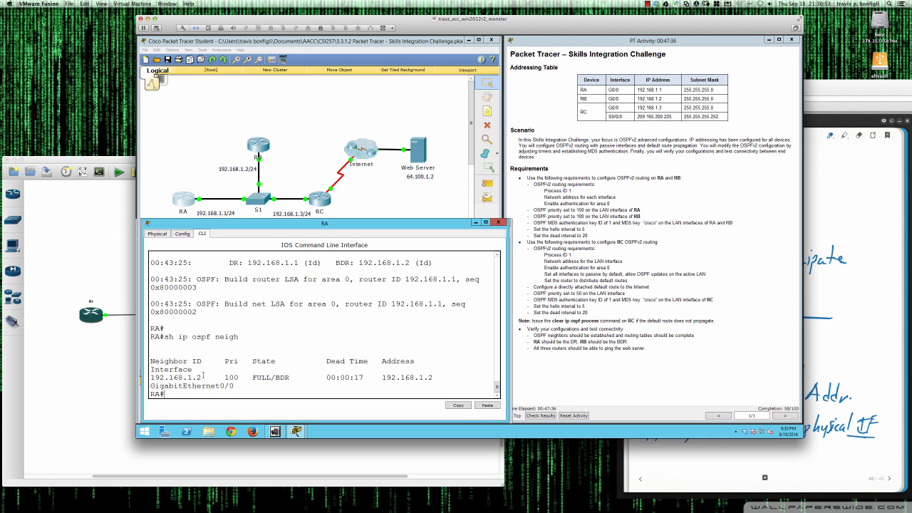
Highlight neighbor 192.168.1.2's priority 100 and its BDR role.
left_click_drag(225, 378, 289, 378)
left_click_drag(290, 377, 275, 378)
left_click(295, 369)
Open RC's device window, reposition and widen it, and bring up its CLI at the RC> prompt.
left_click(320, 201)
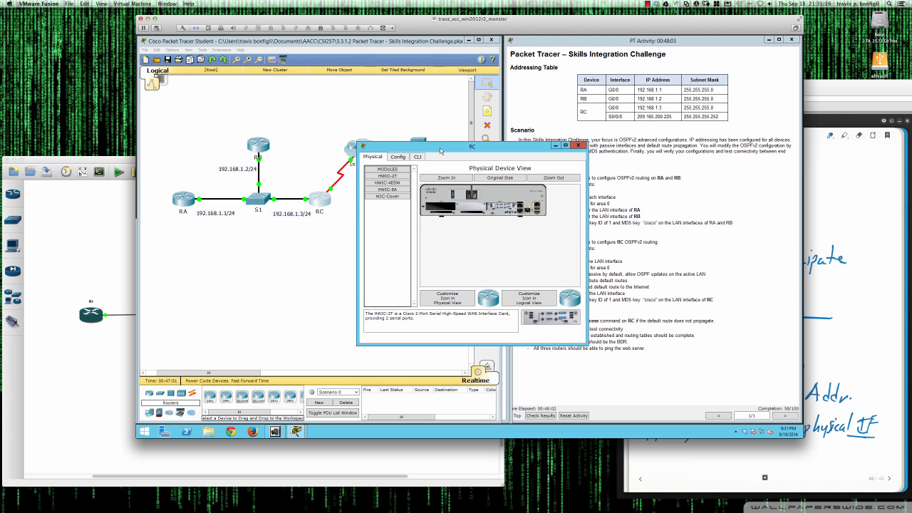
left_click_drag(442, 148, 224, 222)
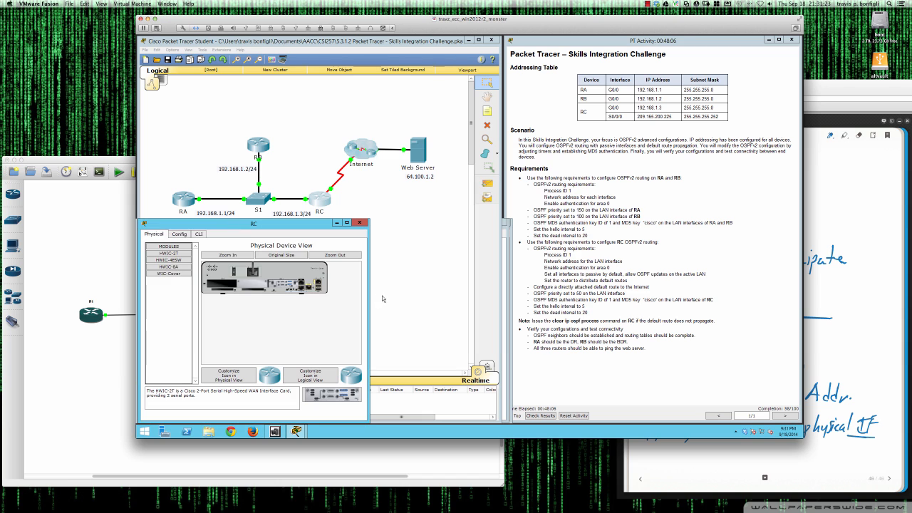
left_click_drag(367, 320, 509, 325)
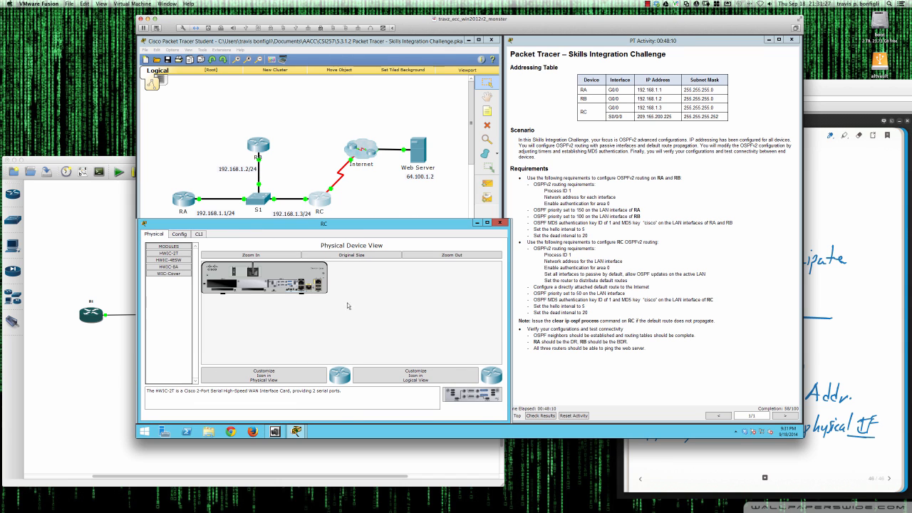
left_click(199, 235)
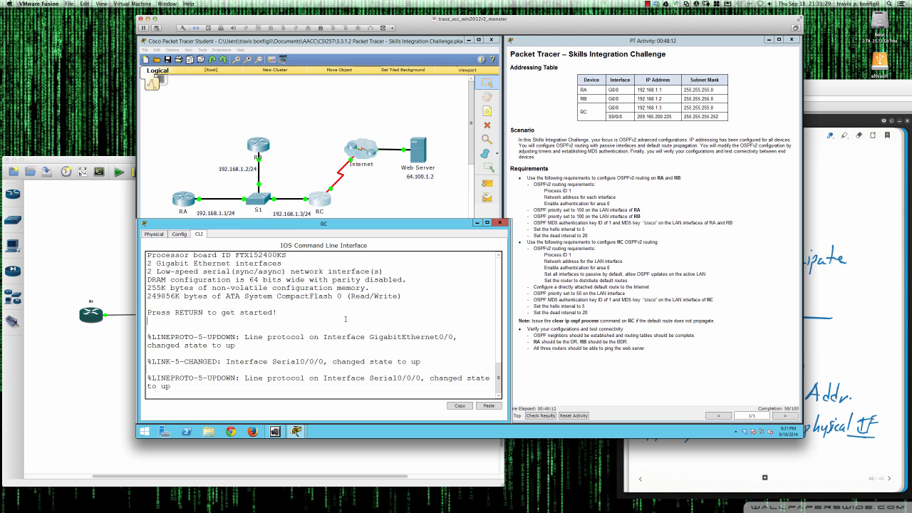
key("Return")
key("Return")
key("Return")
key("Return")
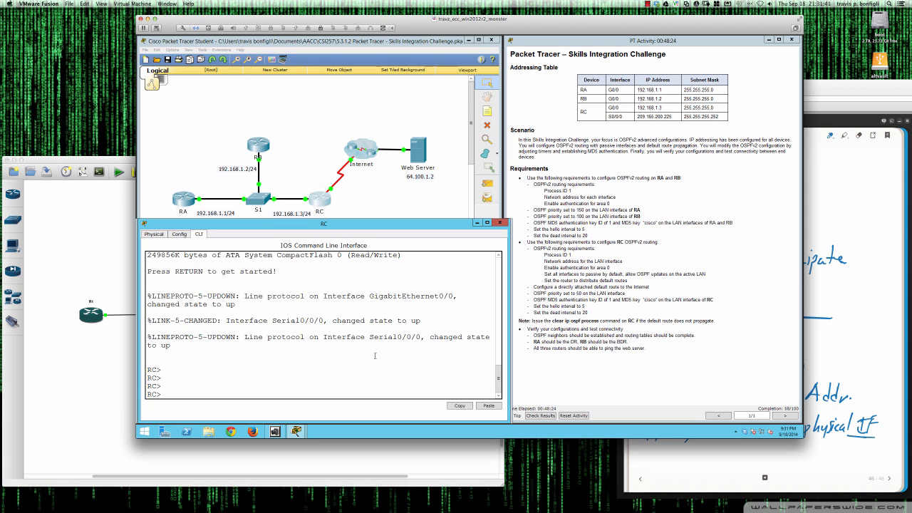
On RC, enter privileged mode with enable and then global configuration with conf t.
type("en")
key("Tab")
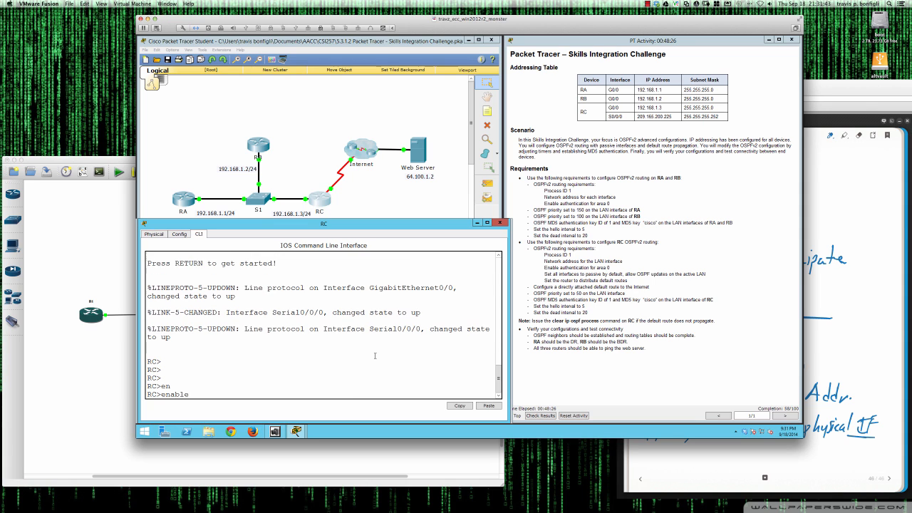
key("Return")
key("Return")
type("con")
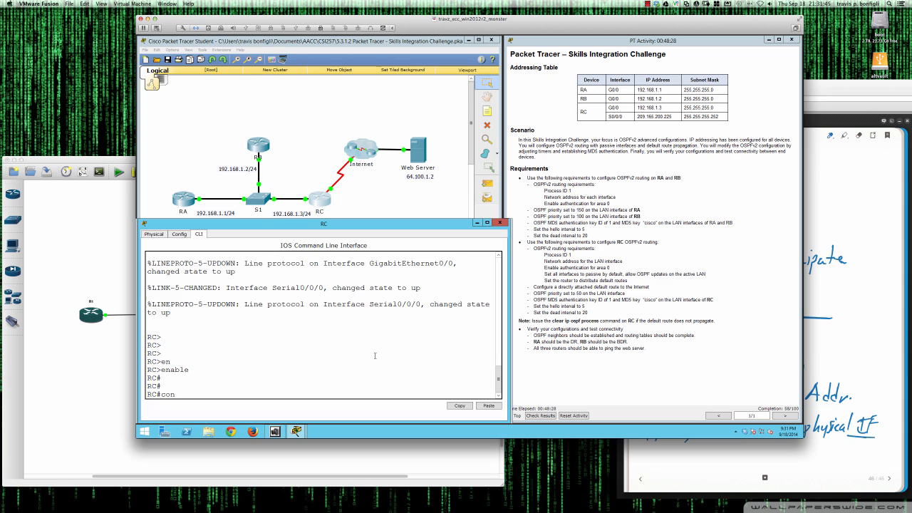
key("Tab")
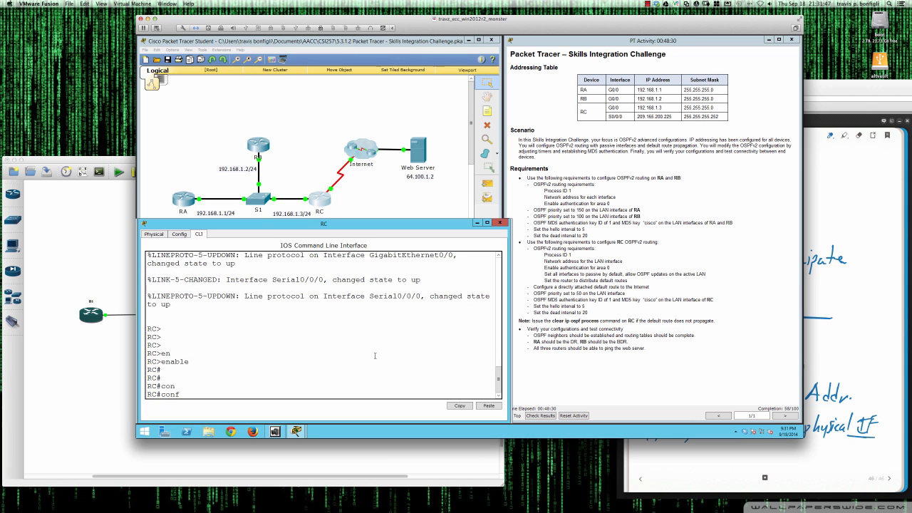
type("f t")
key("Return")
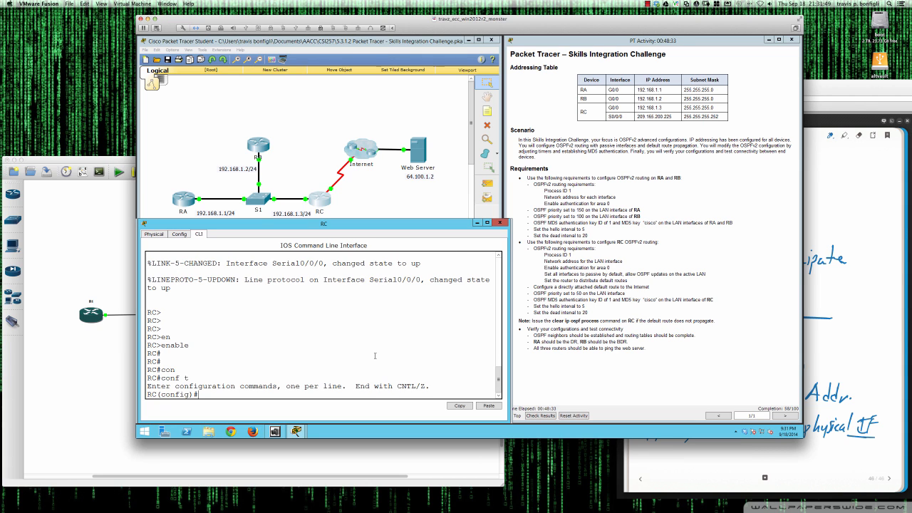
Start router ospf 1 and add network 192.168.1.0 0.0.0.255 area 0.
type("router ospf 1")
key("Return")
key("Return")
key("Return")
type("net")
key("Tab")
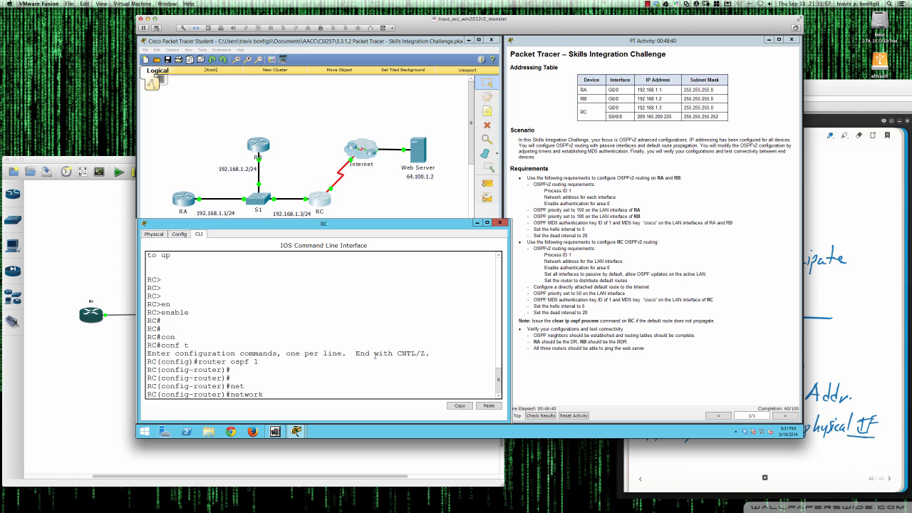
type("192.168.1.0 0.0.0.255 area 0")
key("Return")
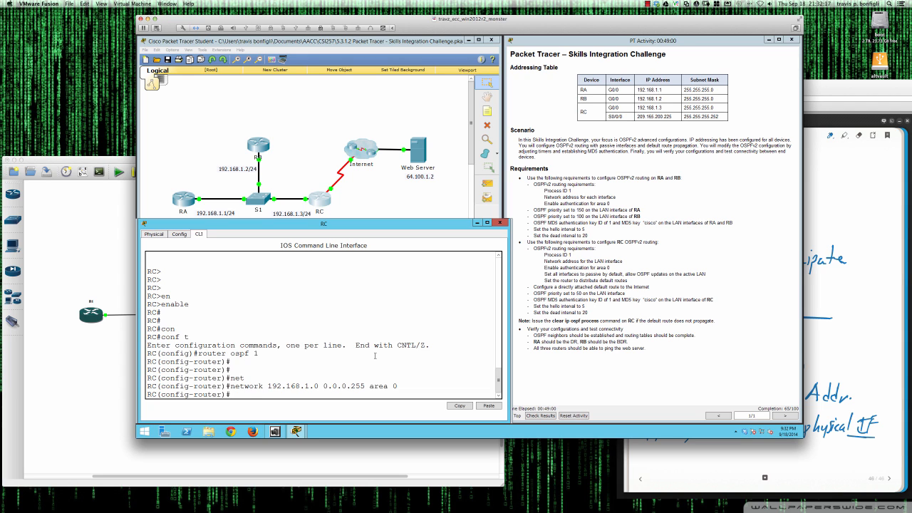
Make all of RC's OSPF interfaces passive by default, exempting GigabitEthernet0/0.
type("?")
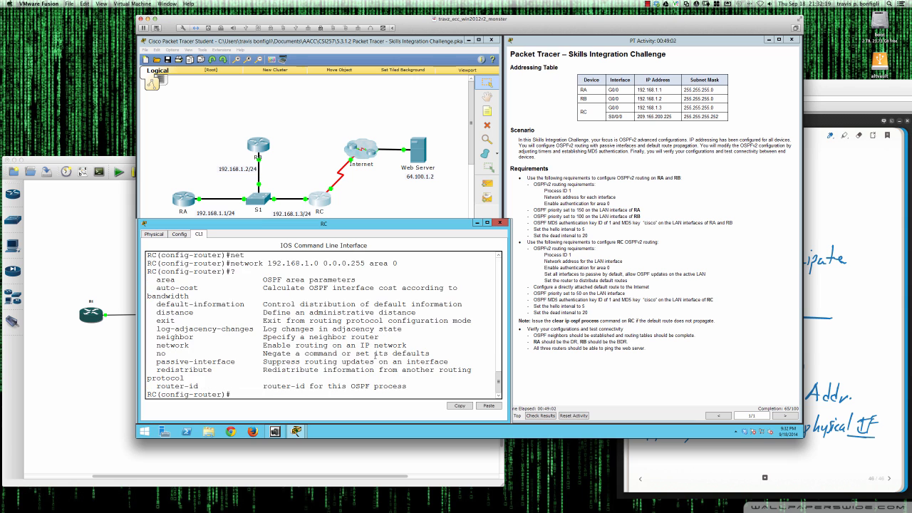
type("pas")
key("Tab")
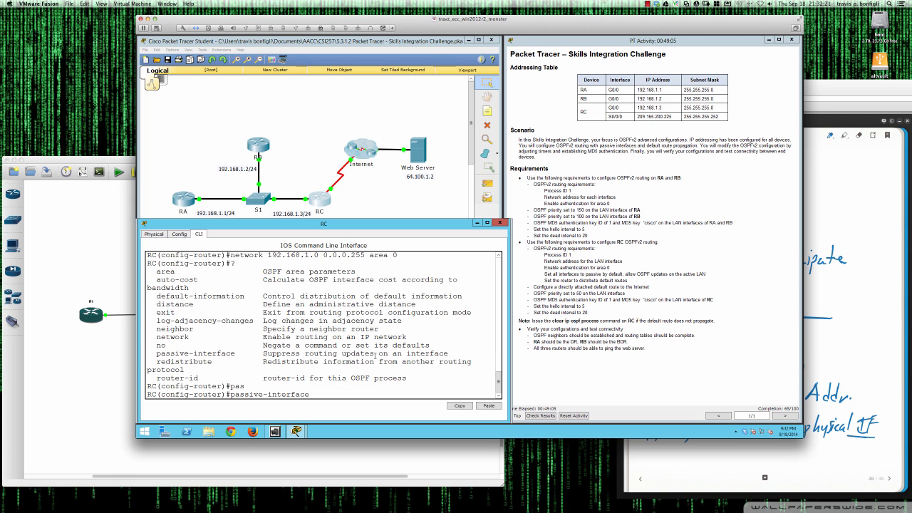
type("?")
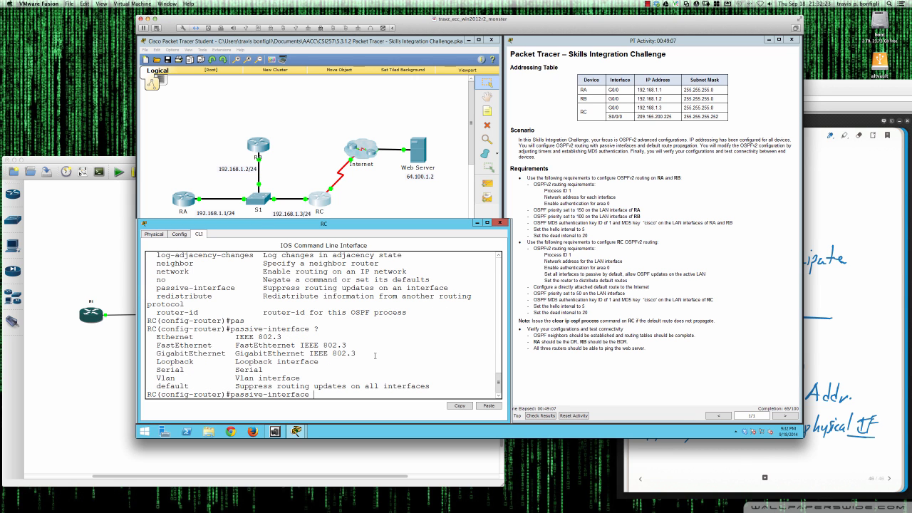
type("def")
key("Tab")
type("?")
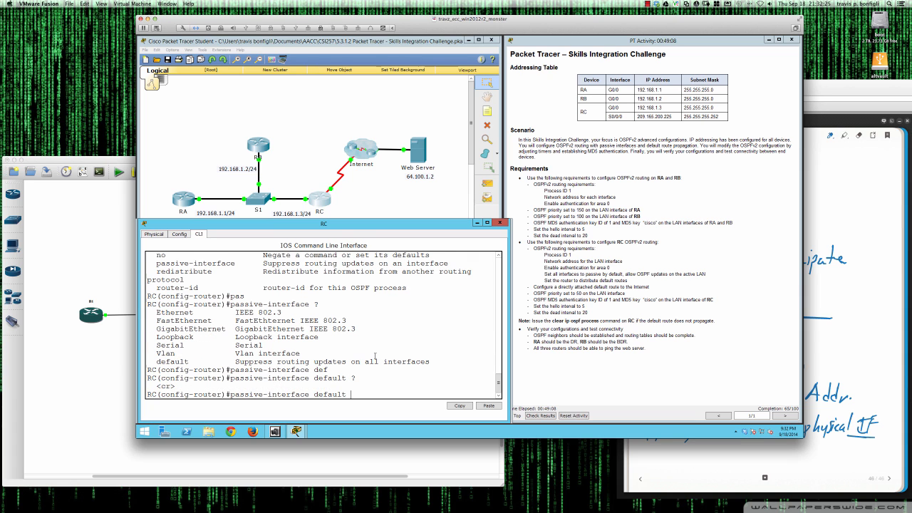
key("Return")
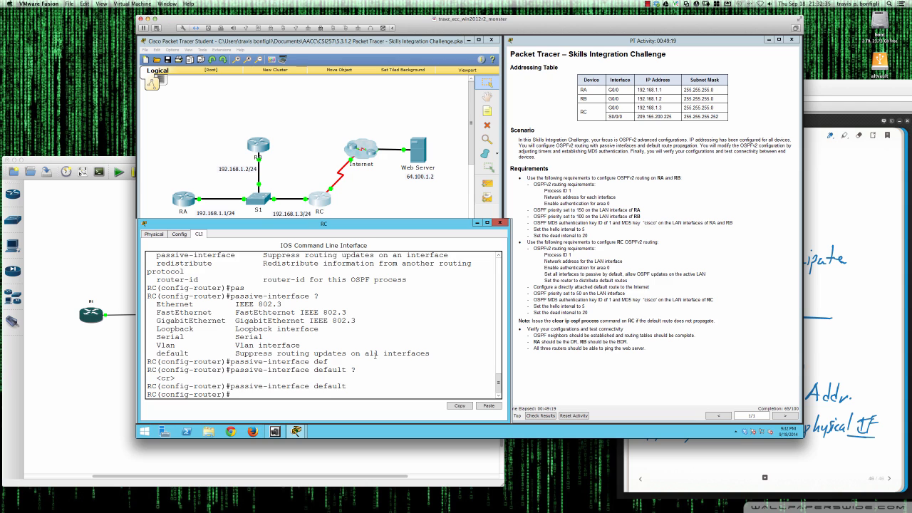
type("no pass")
key("Tab")
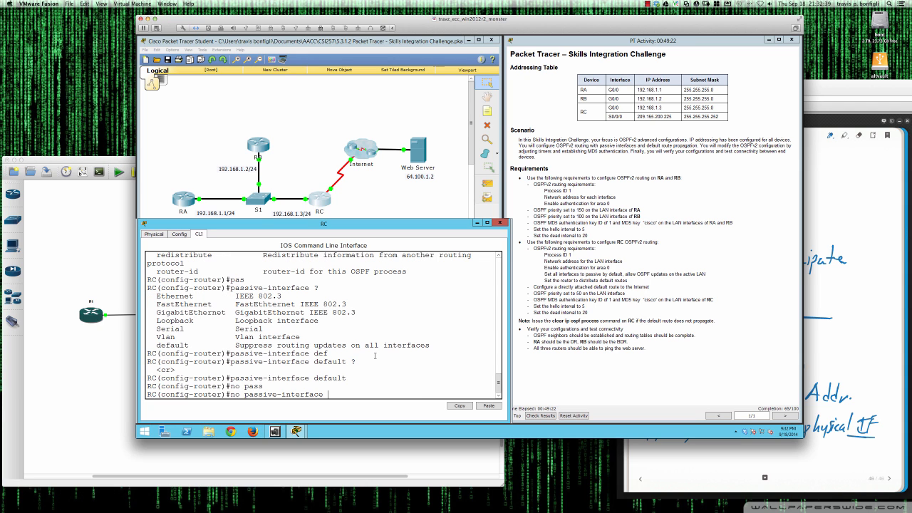
type("gi0/0")
key("Return")
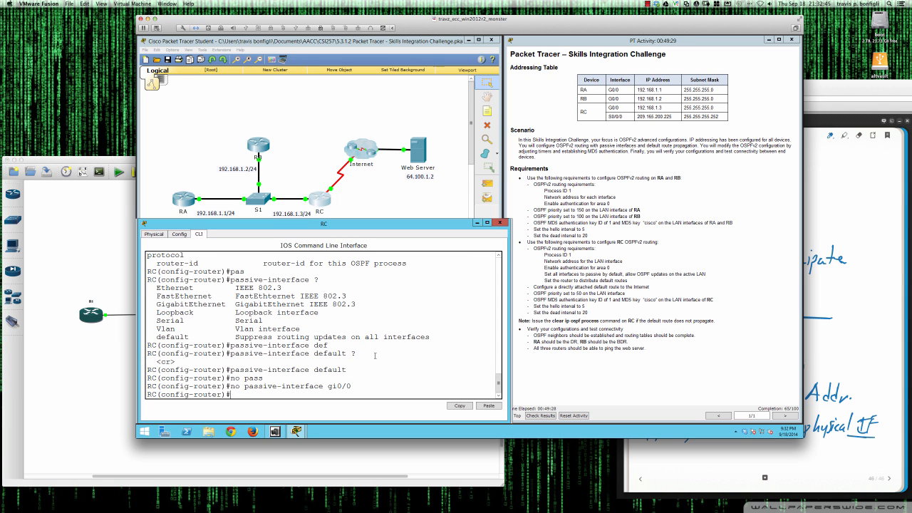
Check the running config for the passive-interface default and no passive-interface gi0/0 lines.
type("do sh run")
key("Return")
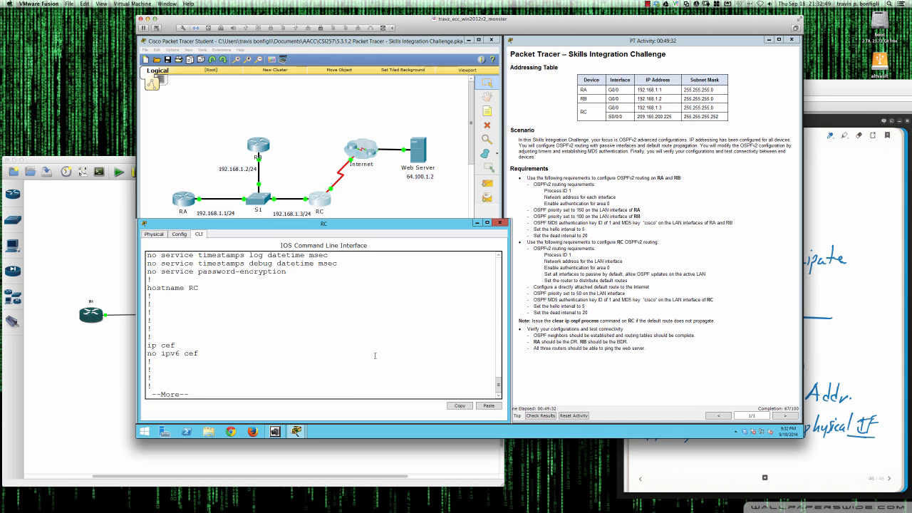
key("space")
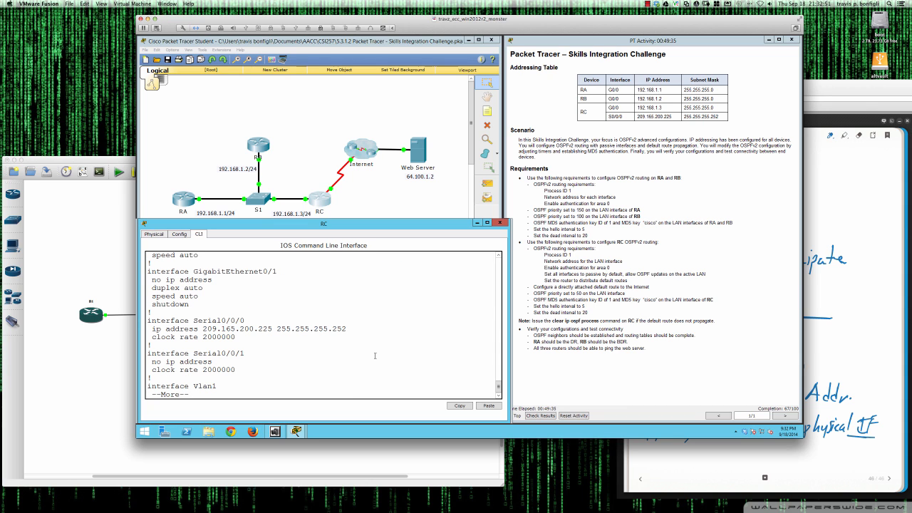
key("space")
key("space")
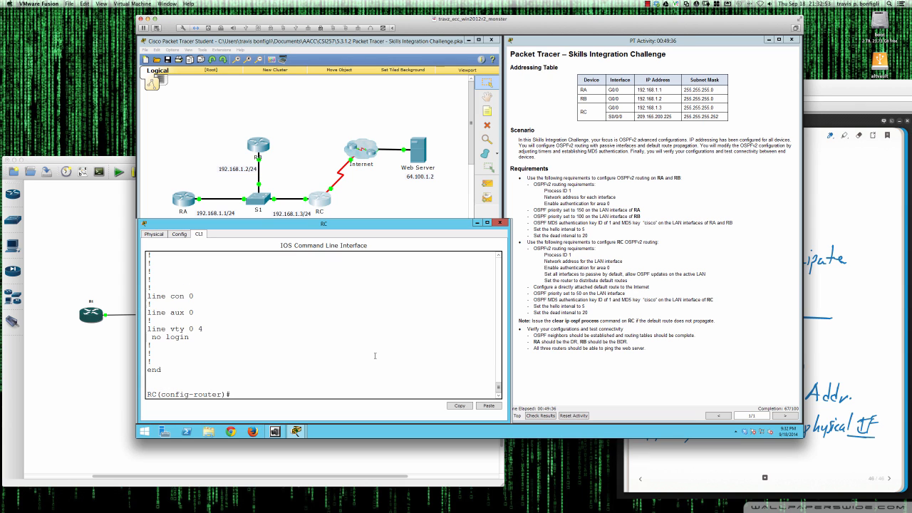
scroll(375, 356, "up", 5)
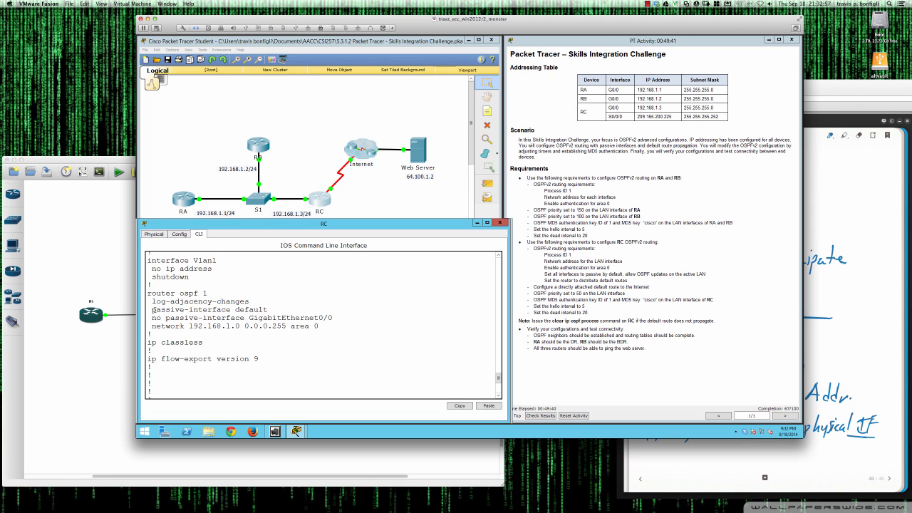
left_click_drag(152, 309, 268, 309)
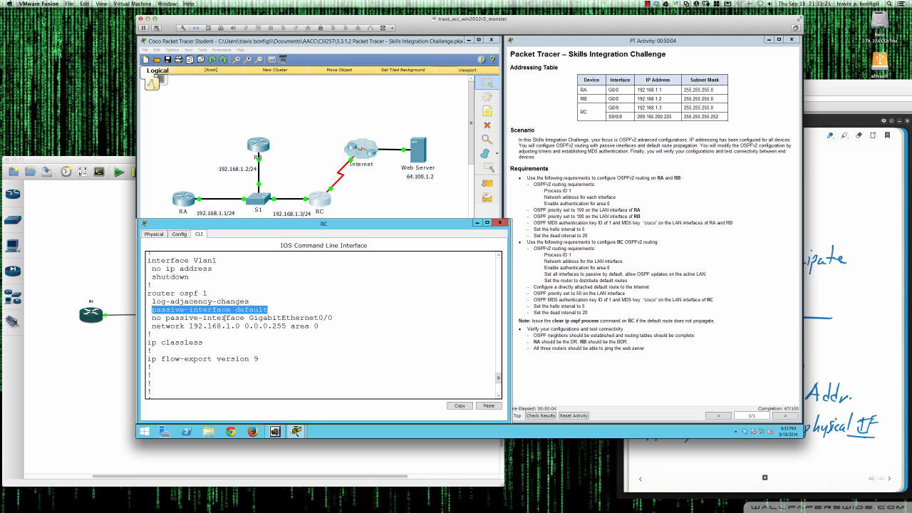
left_click_drag(152, 319, 332, 319)
left_click(269, 388)
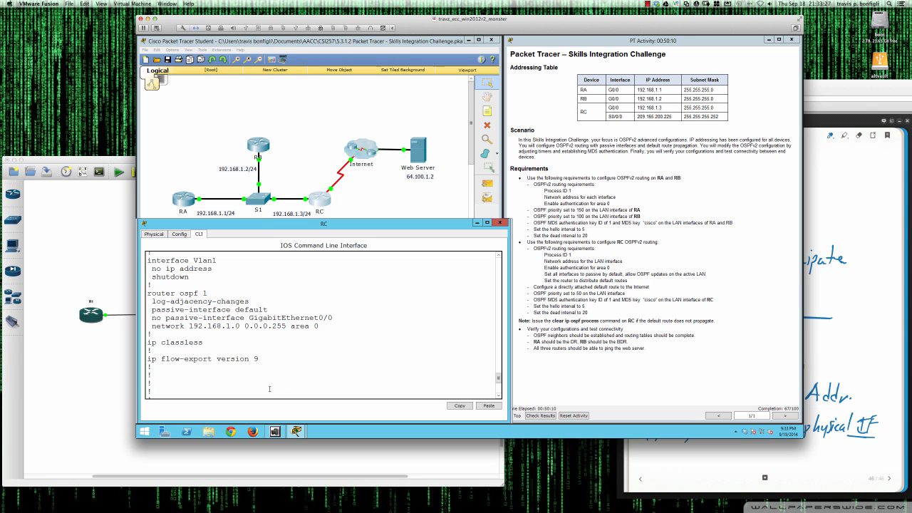
scroll(300, 374, "down", 5)
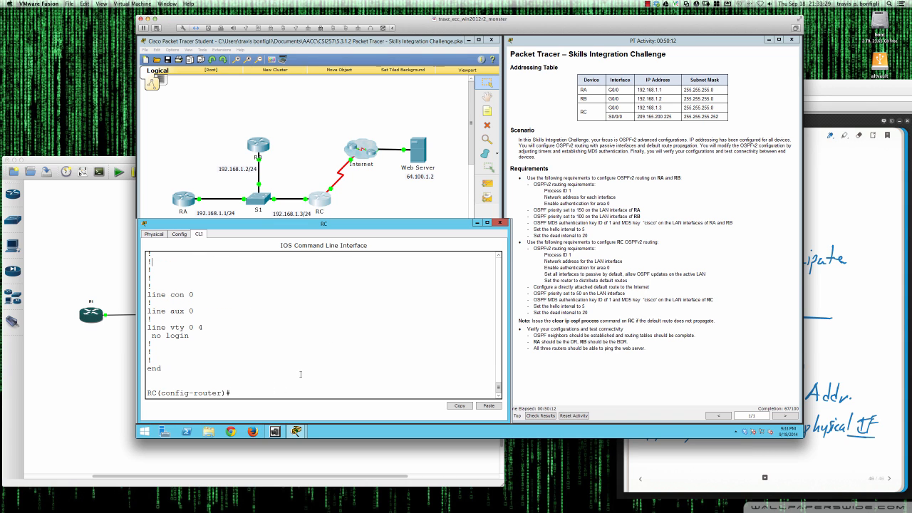
Enter 'area 0 authentication message-digest' in RC's router OSPF 1 configuration.
key("Return")
key("Return")
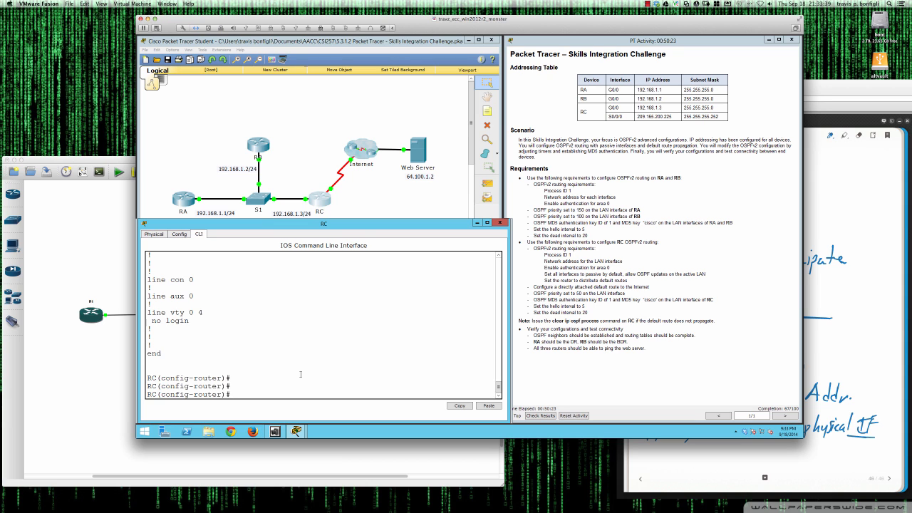
type("?")
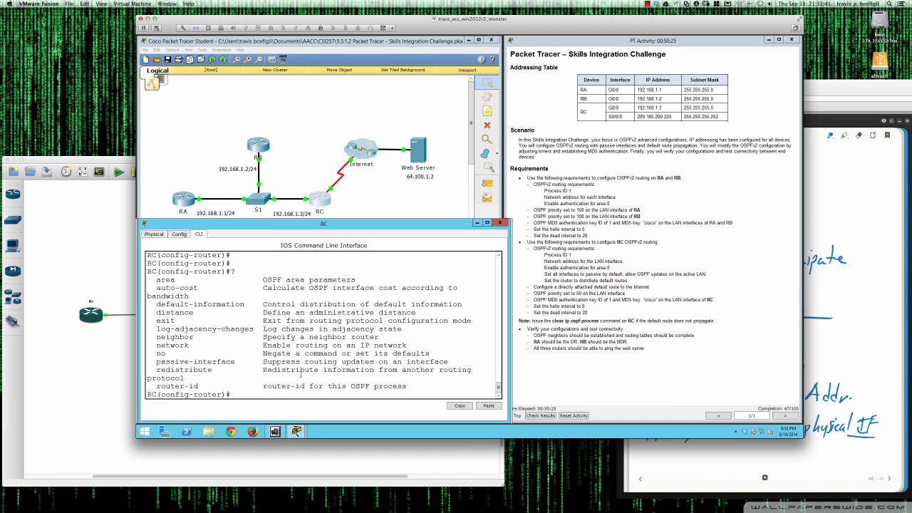
type("area")
type(" 0")
type(" ?")
type("aut")
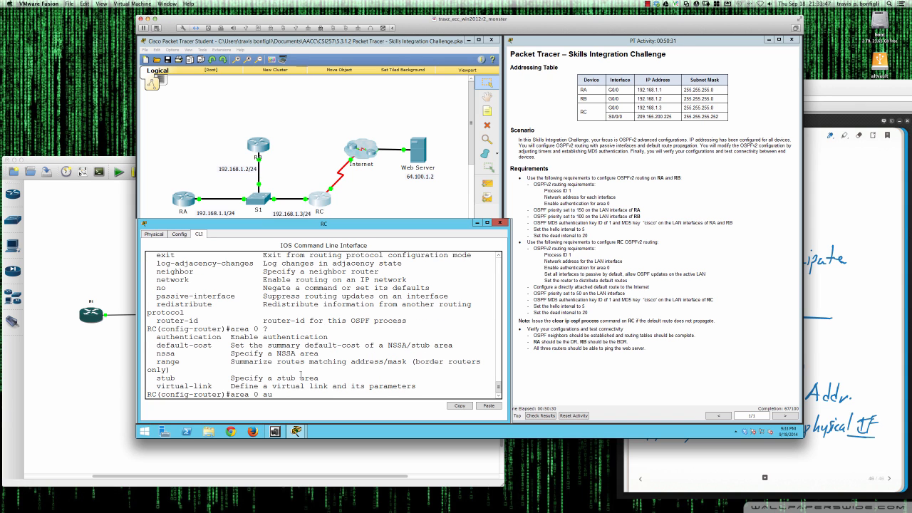
key("Tab")
type("?")
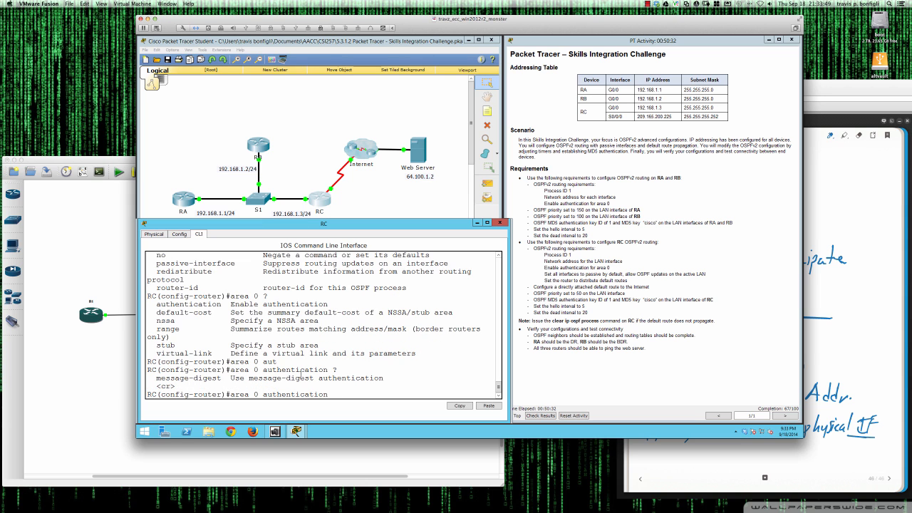
type("mes")
key("Tab")
type("?")
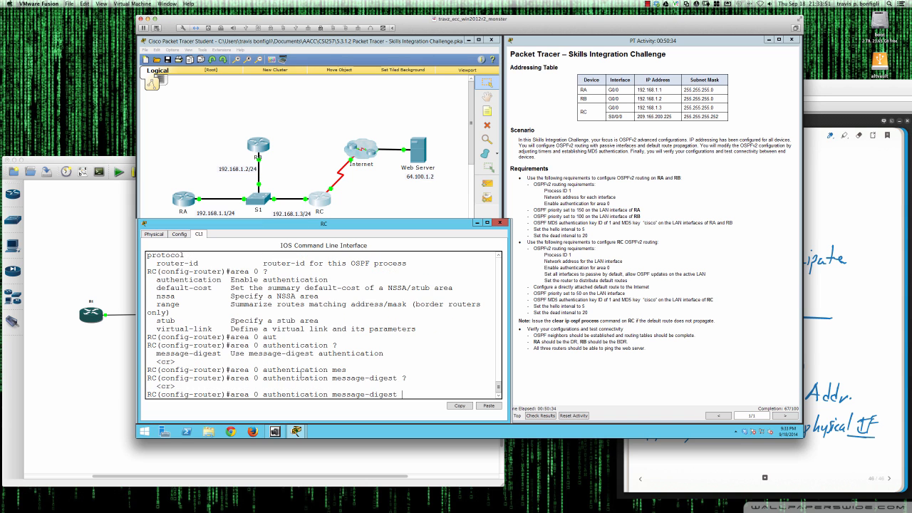
key("Return")
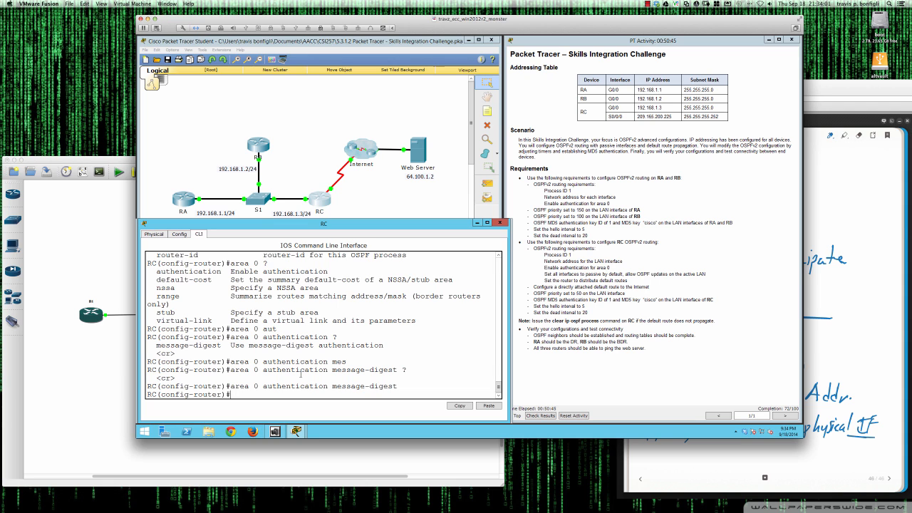
key("Return")
key("Return")
key("Return")
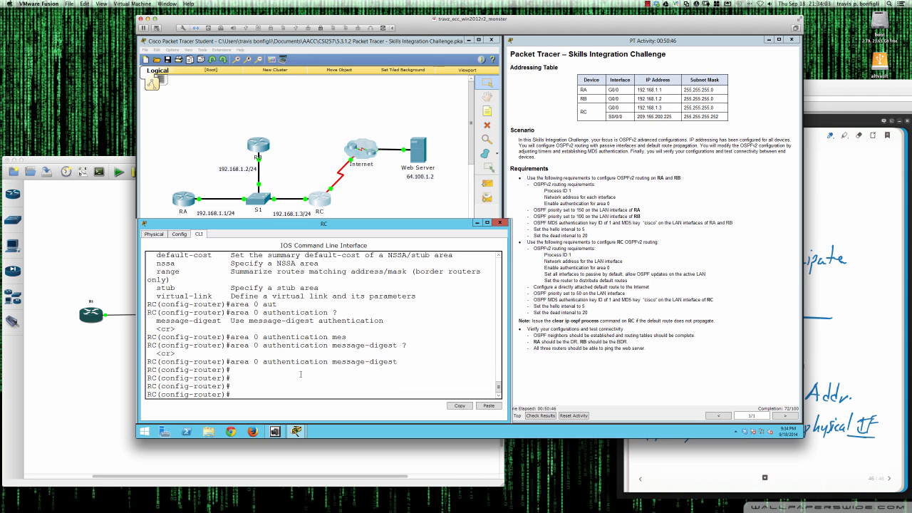
Add 'default-information originate' to RC's OSPF process so it advertises a default route.
type("def")
key("Tab")
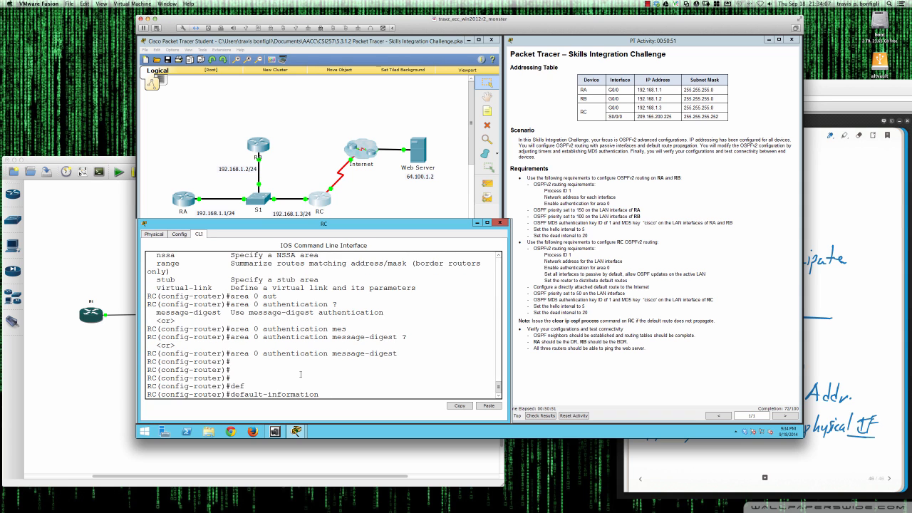
type("?")
type("ori")
key("Tab")
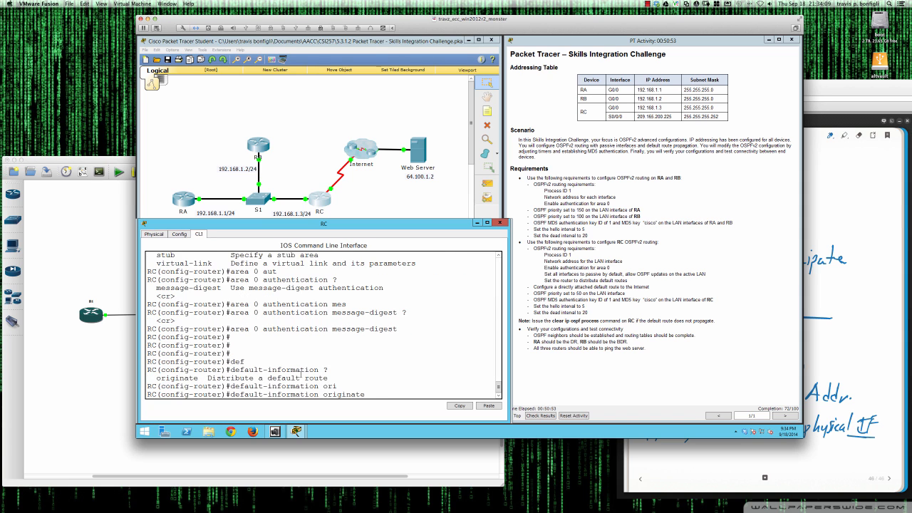
type("?")
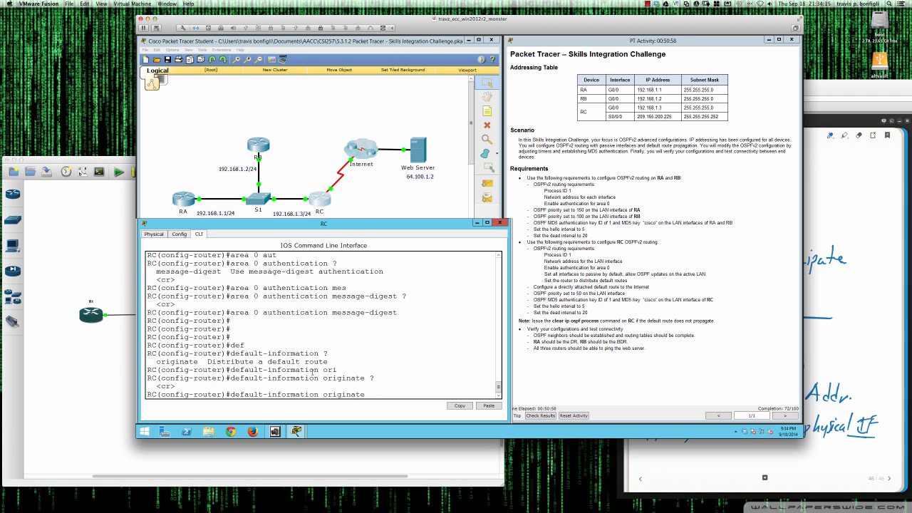
left_click(98, 162)
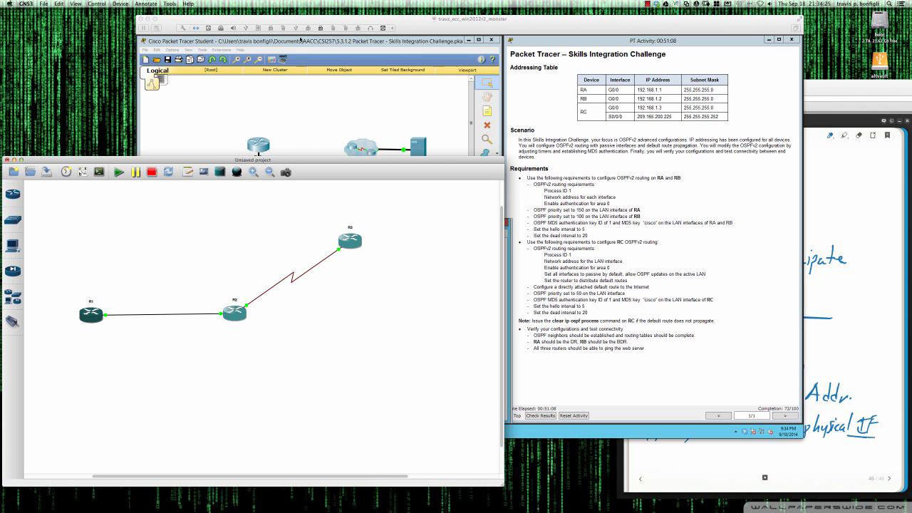
left_click(301, 20)
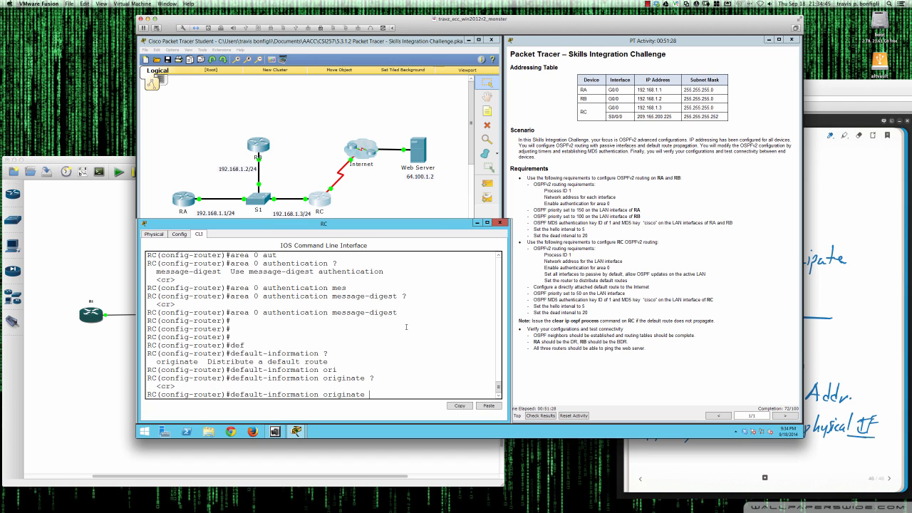
key("Return")
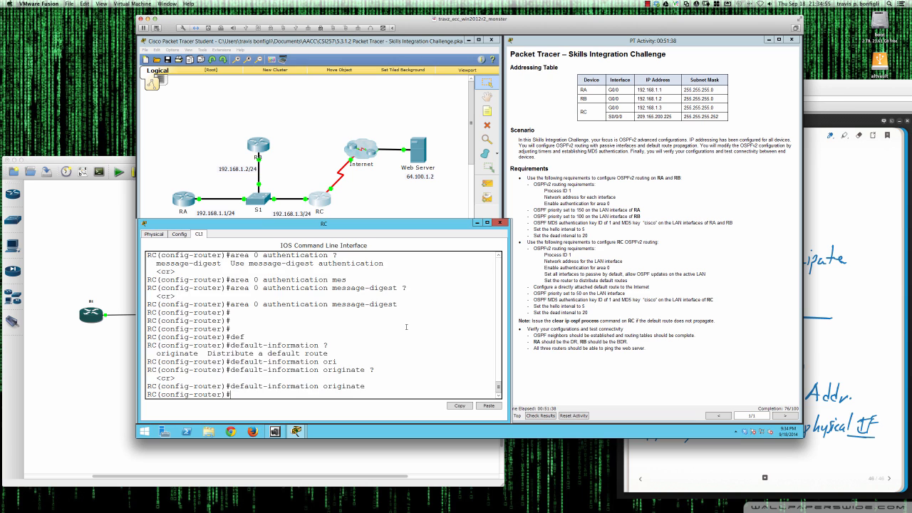
Page through RC's updated running config, then exit router OSPF mode to global configuration.
key("Return")
key("Return")
type("do sh run")
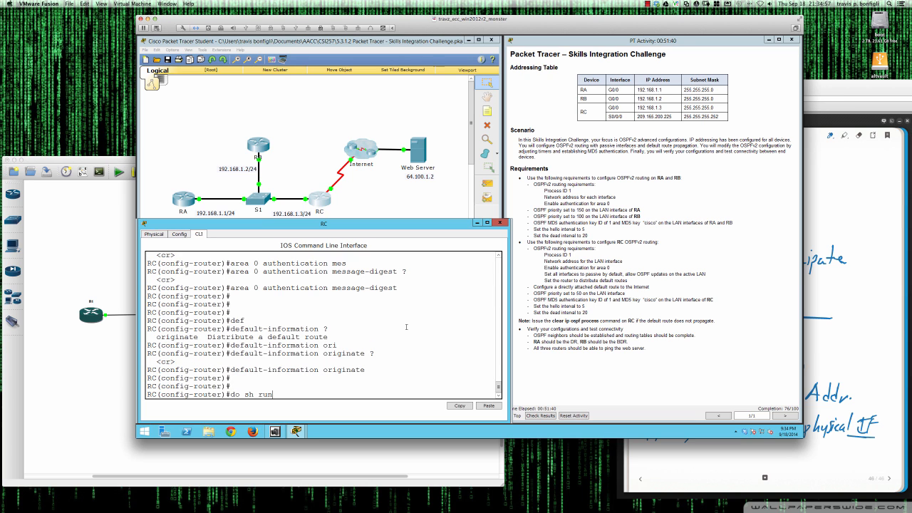
key("Return")
key("space")
key("space")
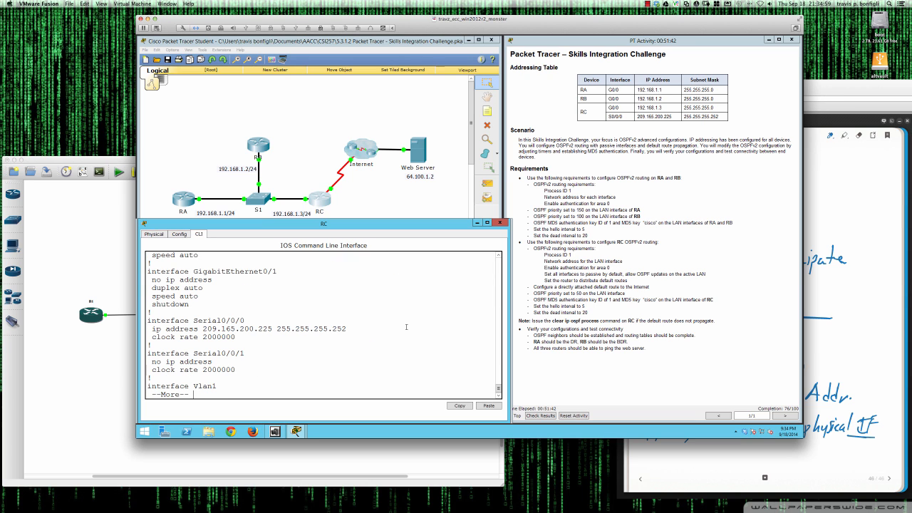
key("space")
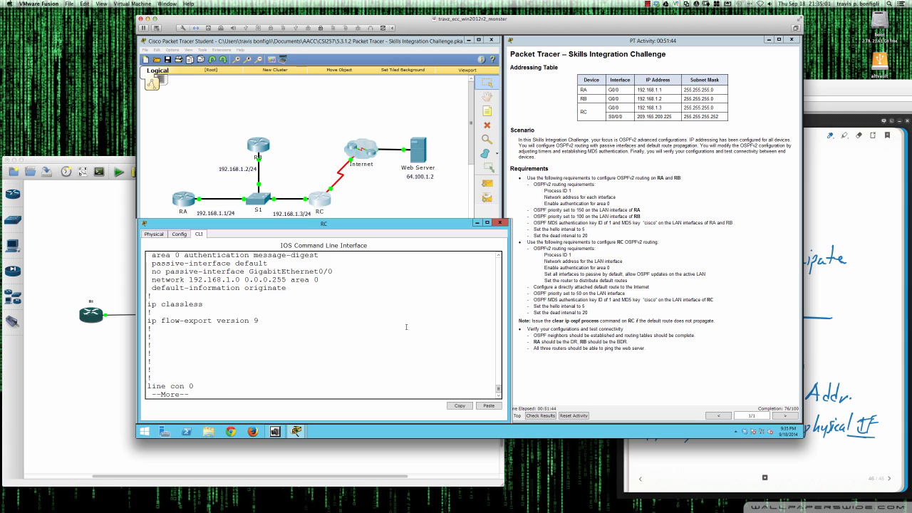
key("space")
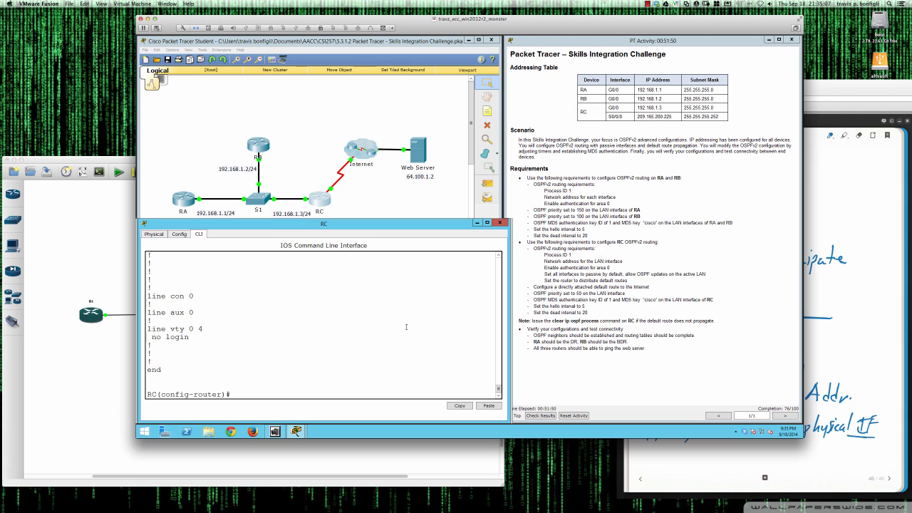
type("exit")
key("Return")
key("Return")
key("Return")
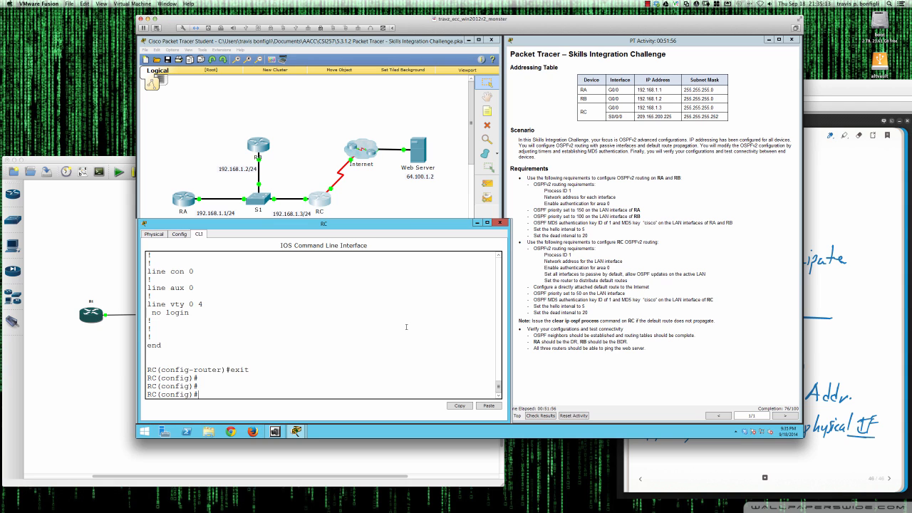
List RC's interface status, then add static route 0.0.0.0 0.0.0.0 out Serial0/0/0.
type("do sh ip int bri")
key("Return")
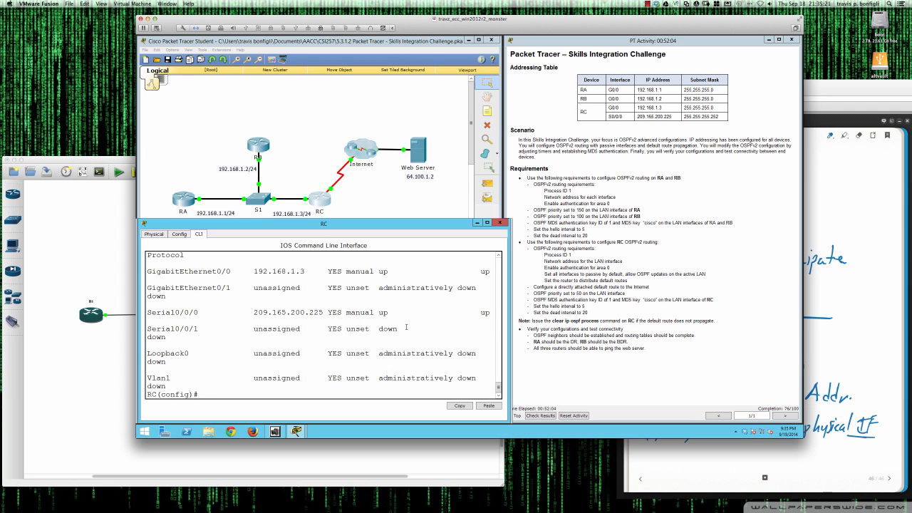
type("ip route 0.0.0.0 0.0.0.0 serial0/0")
key("Return")
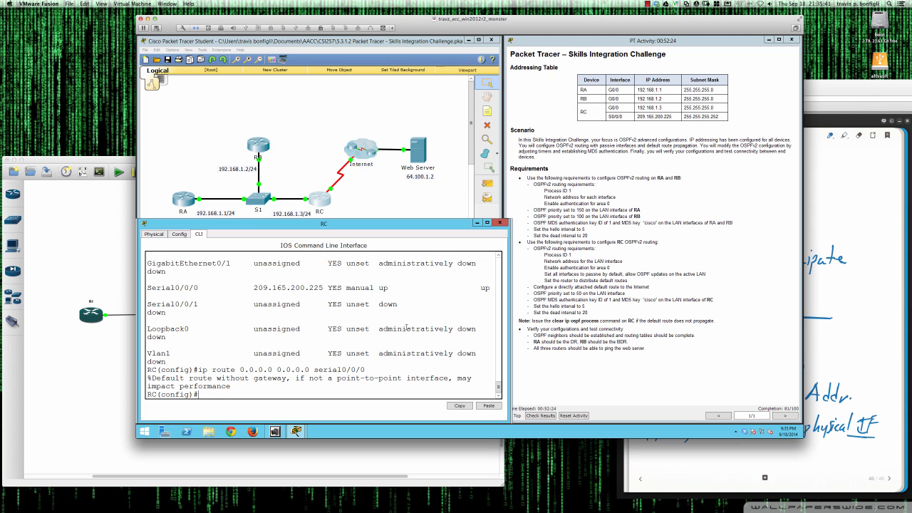
left_click(185, 201)
key("Return")
type("sh ip route")
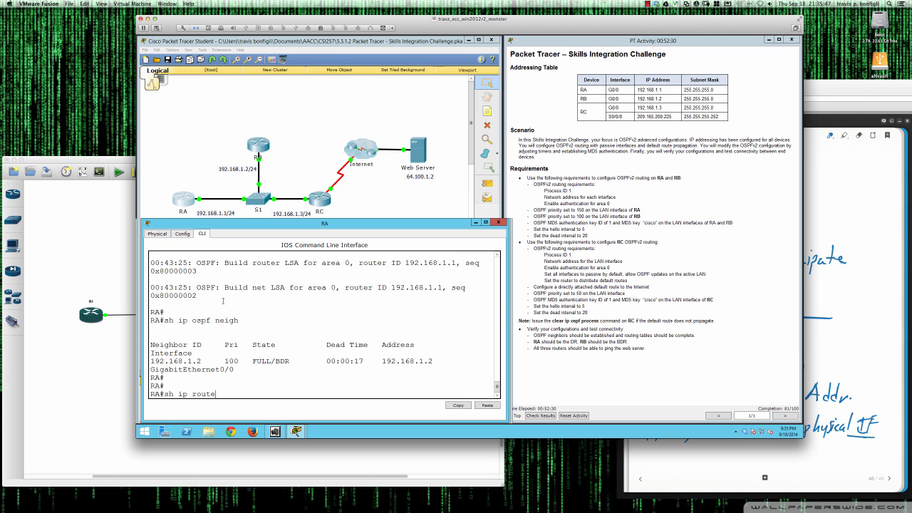
key("Return")
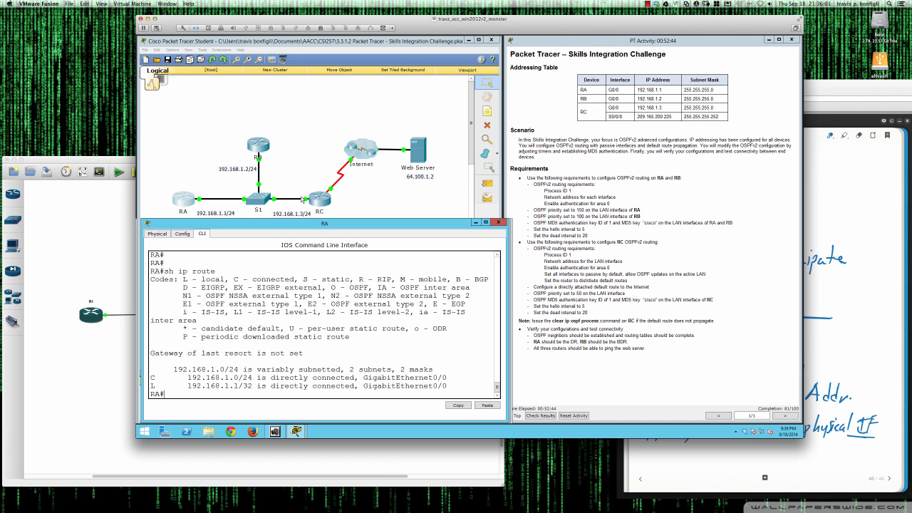
left_click(311, 204)
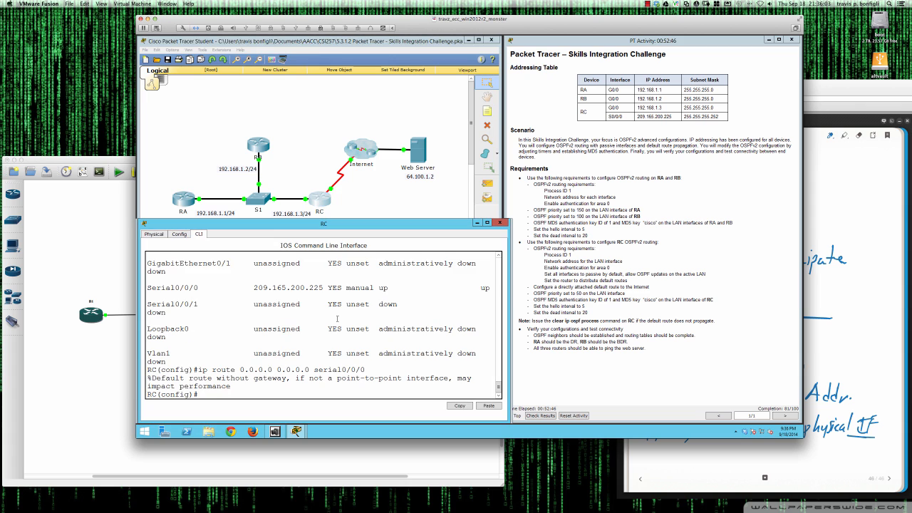
Turn on OSPF adjacency debugging on RC with 'do debug ip ospf adj'.
key("Return")
key("Return")
type("do ")
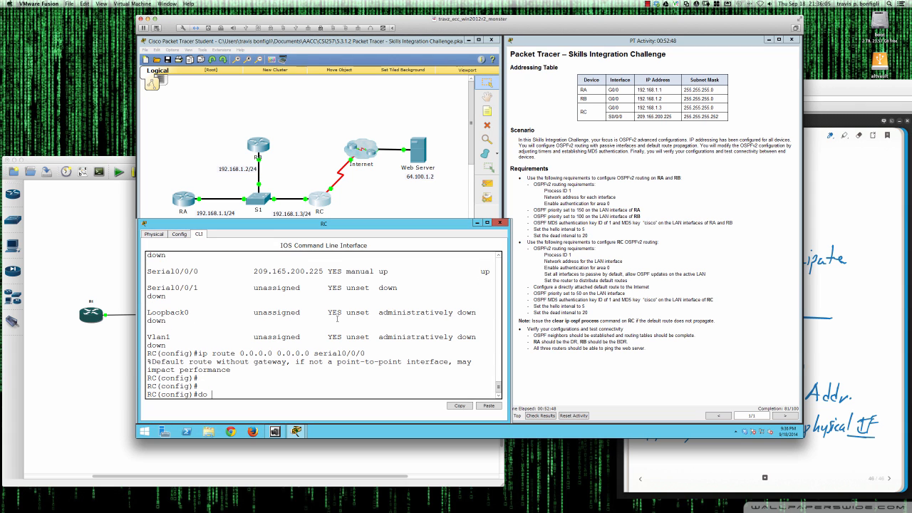
type("debug ip ospf adj")
key("Return")
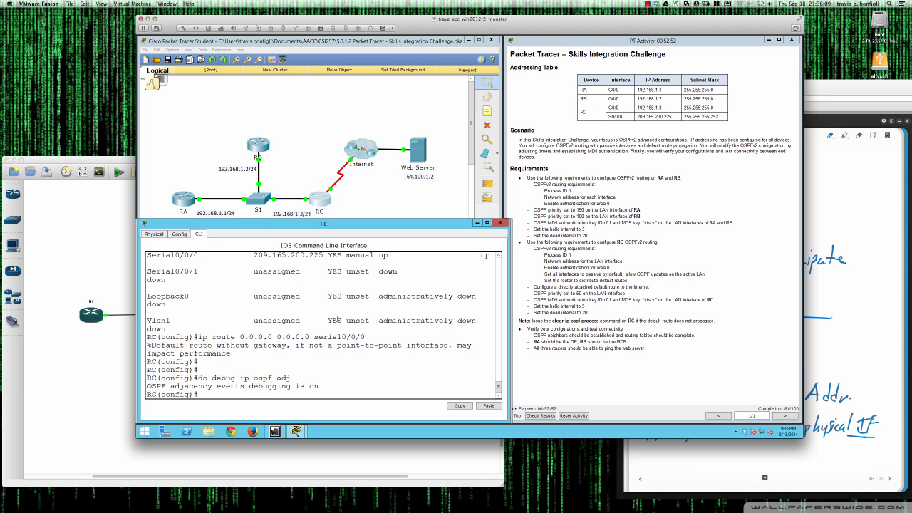
key("Return")
key("Return")
key("Return")
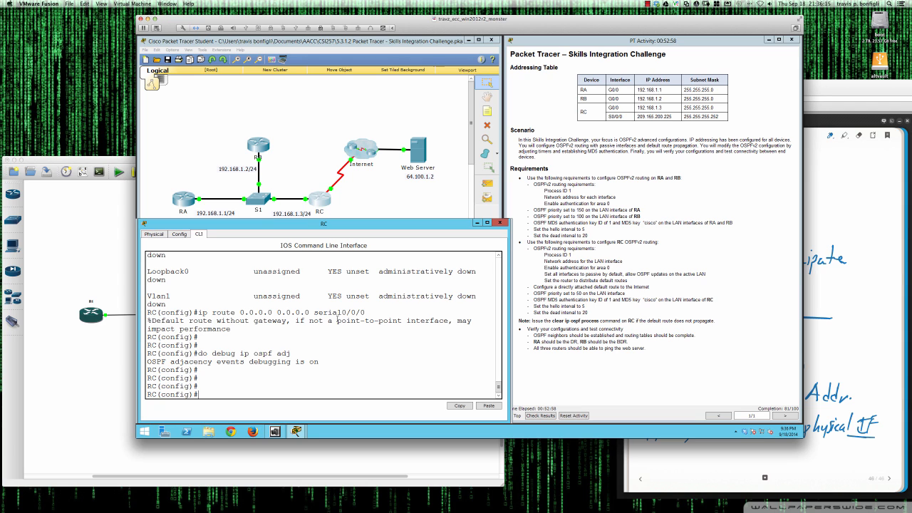
Set OSPF priority 50 on RC's GigabitEthernet0/0 interface.
type("int gi0/0")
key("Return")
type("ip osp")
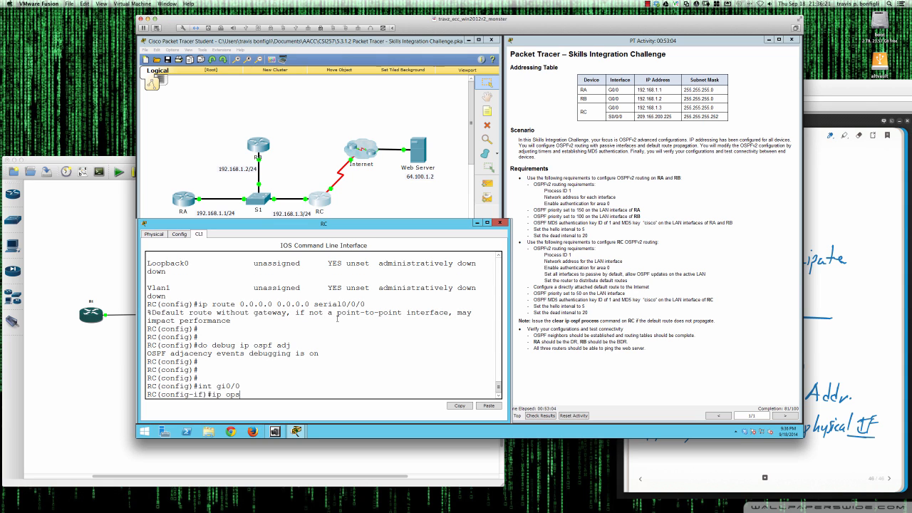
type("f pri")
key("Tab")
type("50")
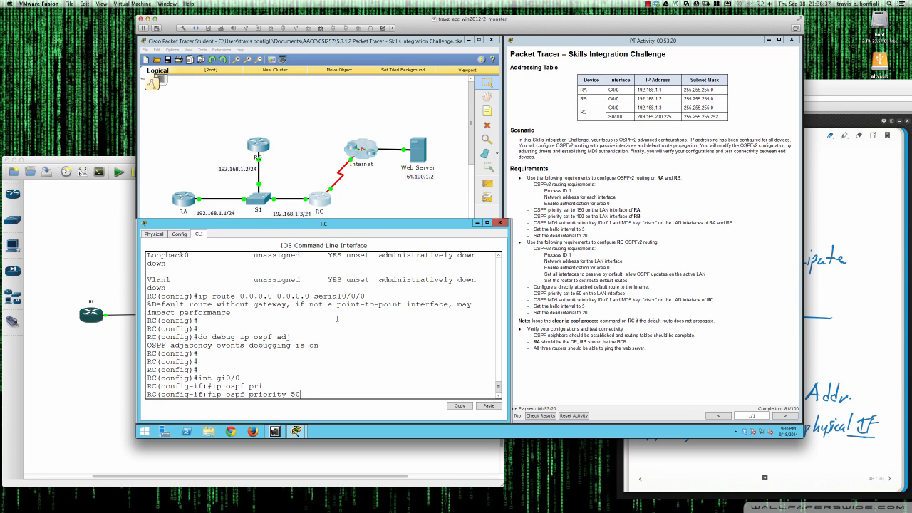
key("BackSpace")
key("BackSpace")
type("250")
key("BackSpace")
key("BackSpace")
key("BackSpace")
type("50")
key("Return")
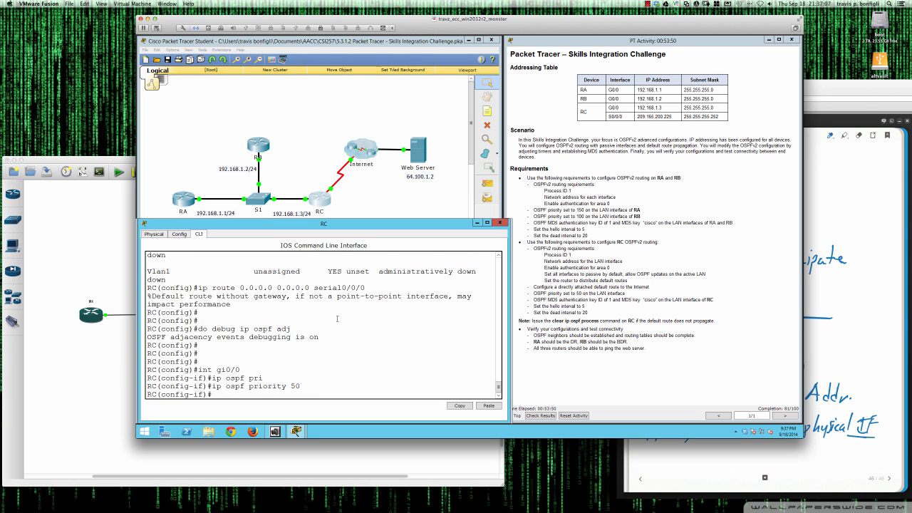
key("Return")
key("Return")
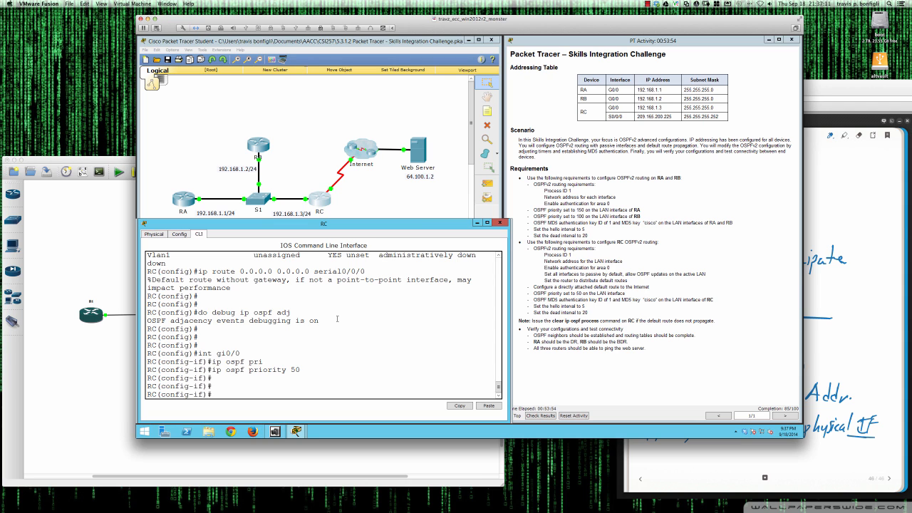
type("ip ospf ?au")
Configure 'ip ospf message-digest-key 1 md5' with the lab password on RC's Gi0/0.
key("Tab")
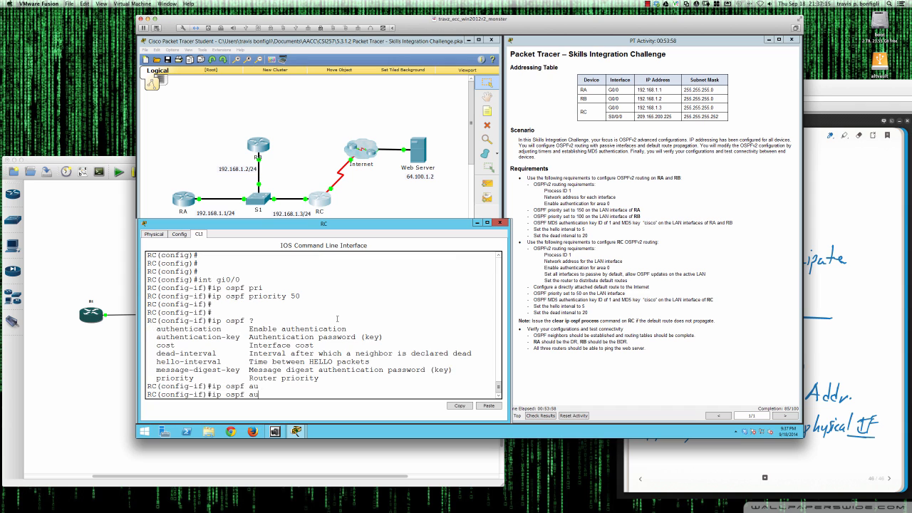
type("then")
type("tion")
key("BackSpace")
key("BackSpace")
key("BackSpace")
key("BackSpace")
key("BackSpace")
key("BackSpace")
key("BackSpace")
key("BackSpace")
key("BackSpace")
key("BackSpace")
key("BackSpace")
key("BackSpace")
key("BackSpace")
key("Tab")
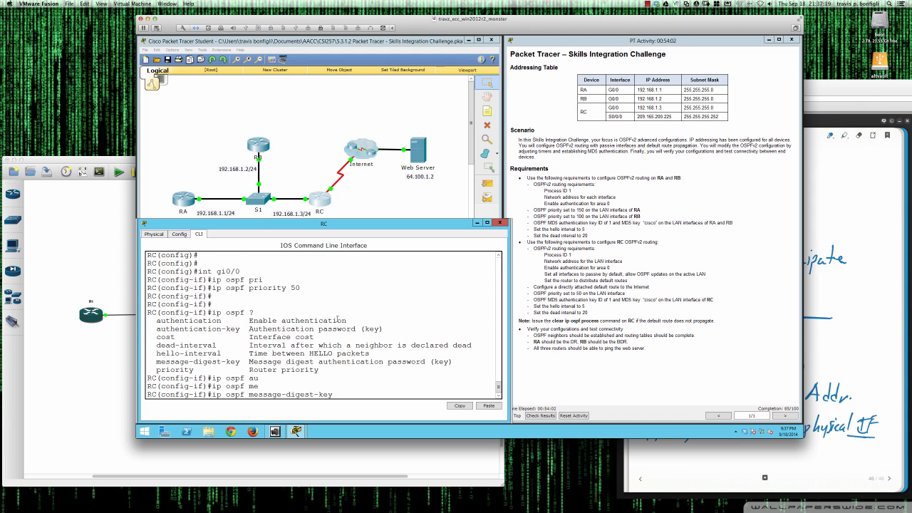
type("?")
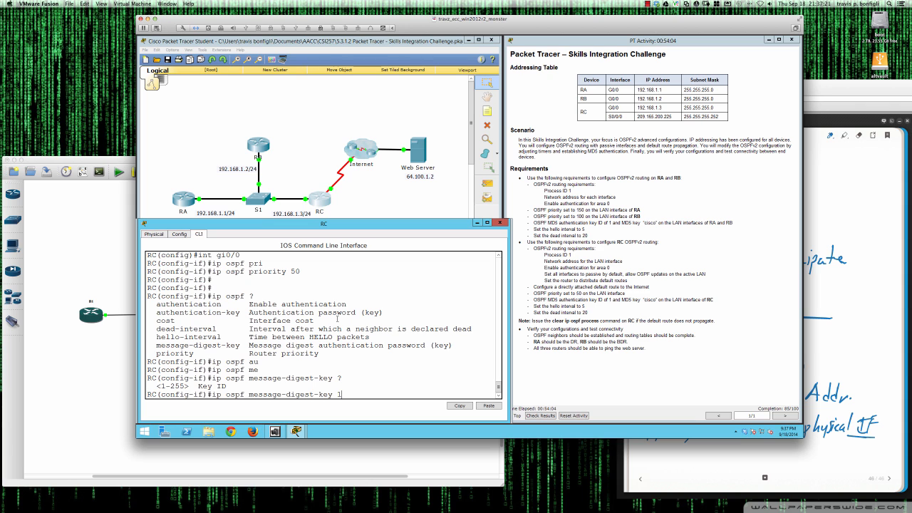
type("1 ?")
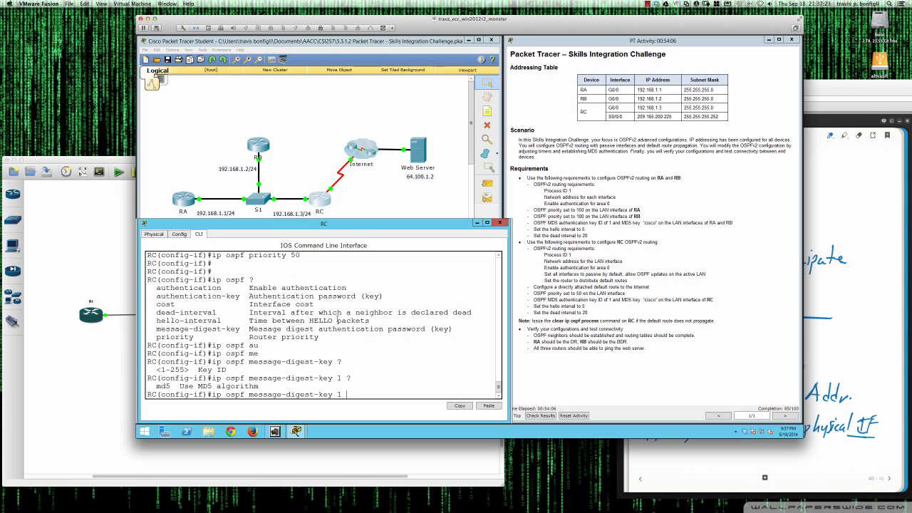
type("md5 ?")
type("cisco")
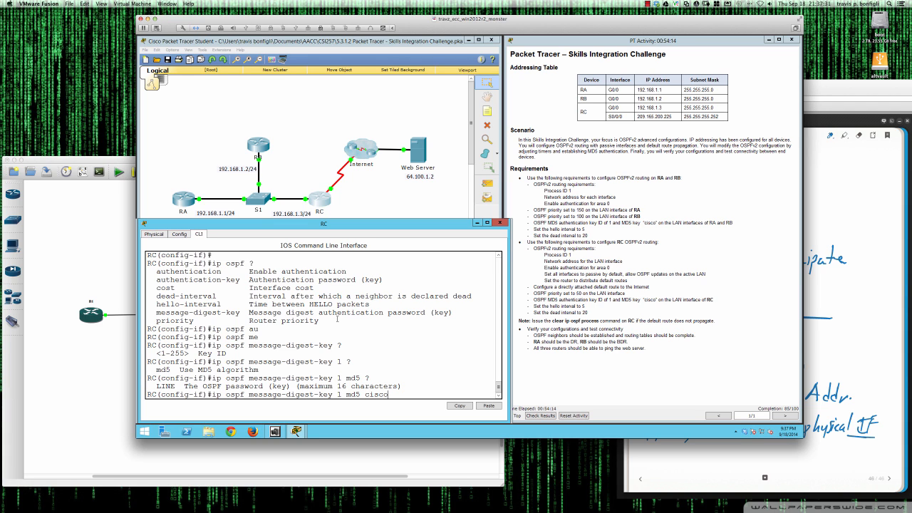
key("Return")
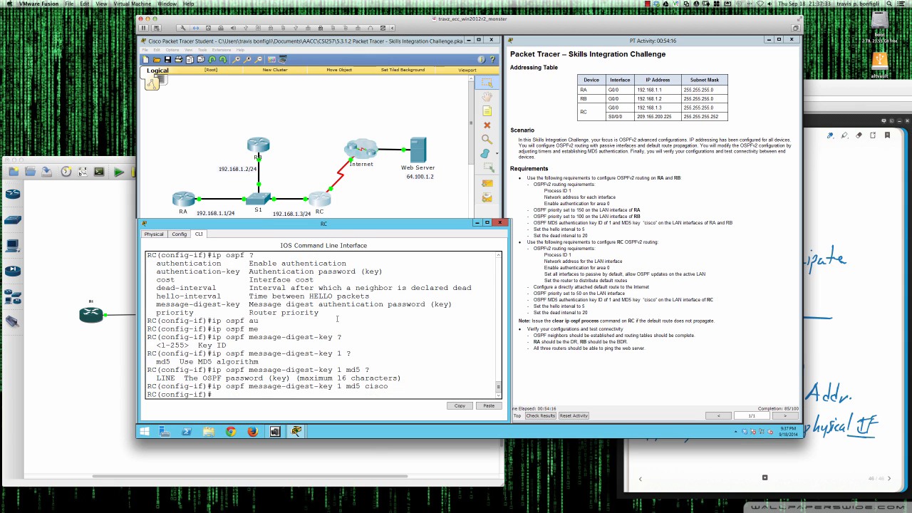
key("Return")
key("Return")
key("Return")
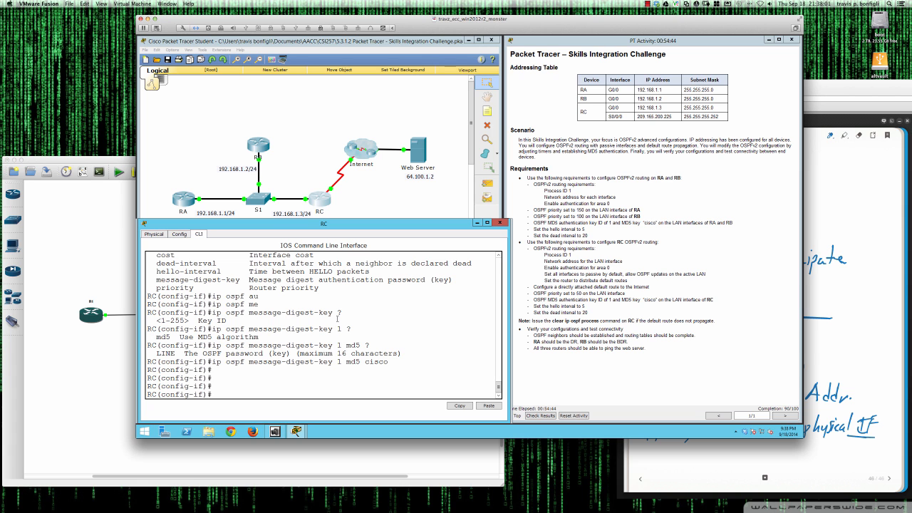
In Deskscribble, circle RA in red and write DR above RA and BDR above RB.
mouse_move(6, 208)
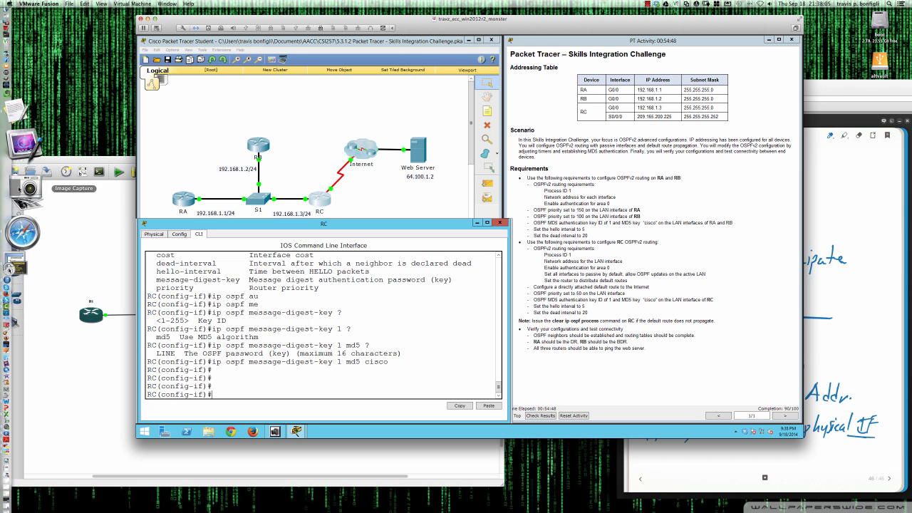
left_click(30, 180)
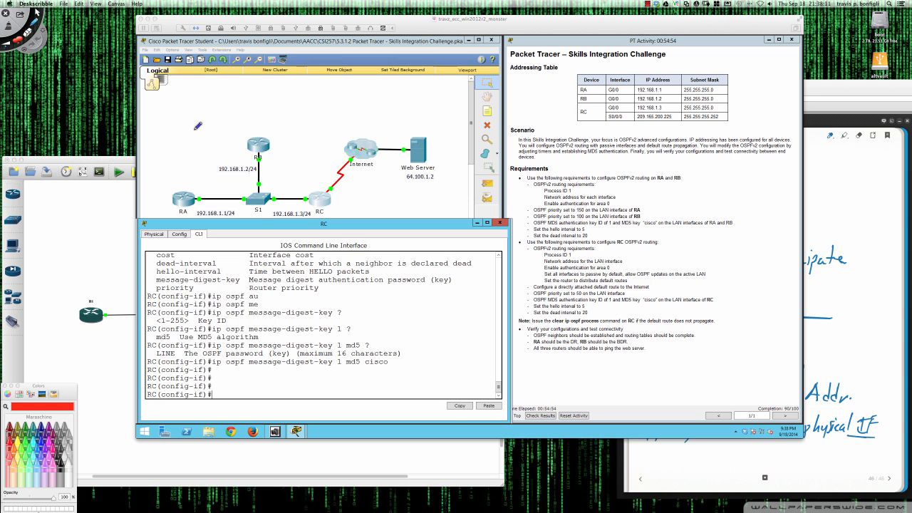
mouse_move(182, 122)
left_mouse_down()
mouse_move(194, 138)
mouse_move(187, 118)
left_mouse_up()
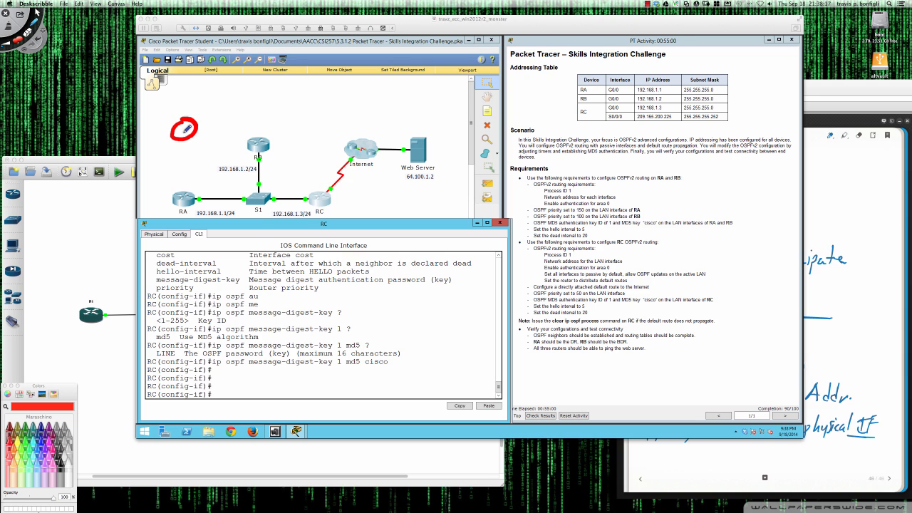
key("super+z")
left_click_drag(191, 119, 189, 134)
left_click_drag(189, 125, 197, 131)
left_click_drag(199, 122, 250, 193)
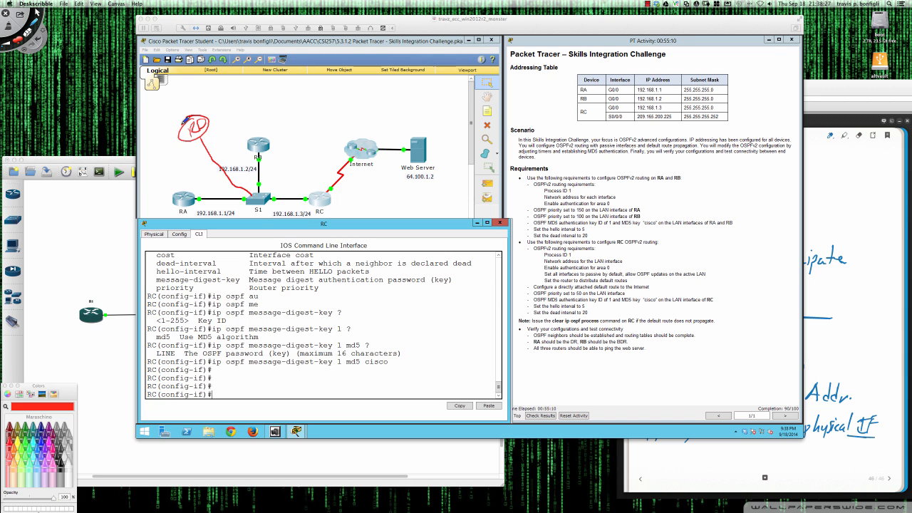
mouse_move(168, 172)
left_mouse_down()
mouse_move(170, 183)
mouse_move(192, 166)
left_mouse_up()
mouse_move(256, 125)
left_mouse_down()
mouse_move(258, 135)
mouse_move(277, 117)
mouse_move(288, 127)
mouse_move(269, 141)
left_mouse_up()
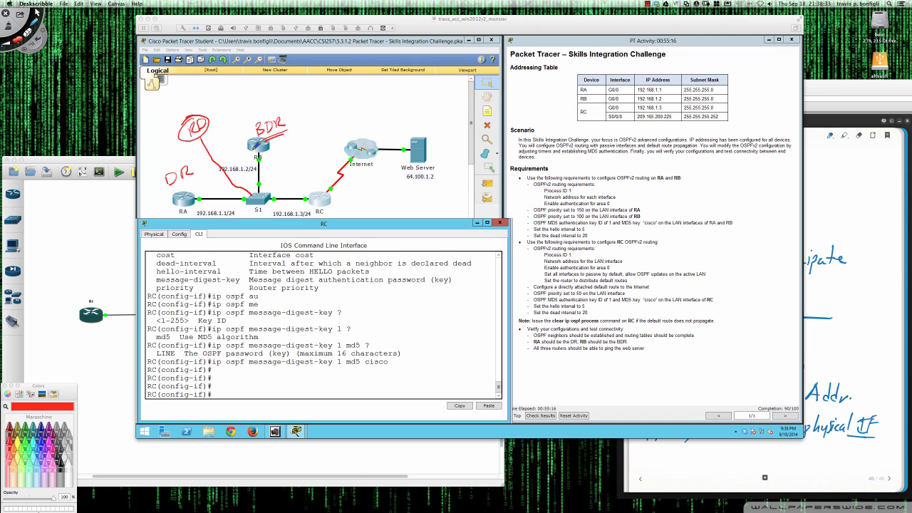
left_click_drag(172, 184, 201, 186)
Add DROTHER beside RC, arrows from RC toward RB and RA, a TWO-WAY note and circles.
mouse_move(337, 199)
left_mouse_down()
mouse_move(361, 185)
mouse_move(382, 188)
left_mouse_up()
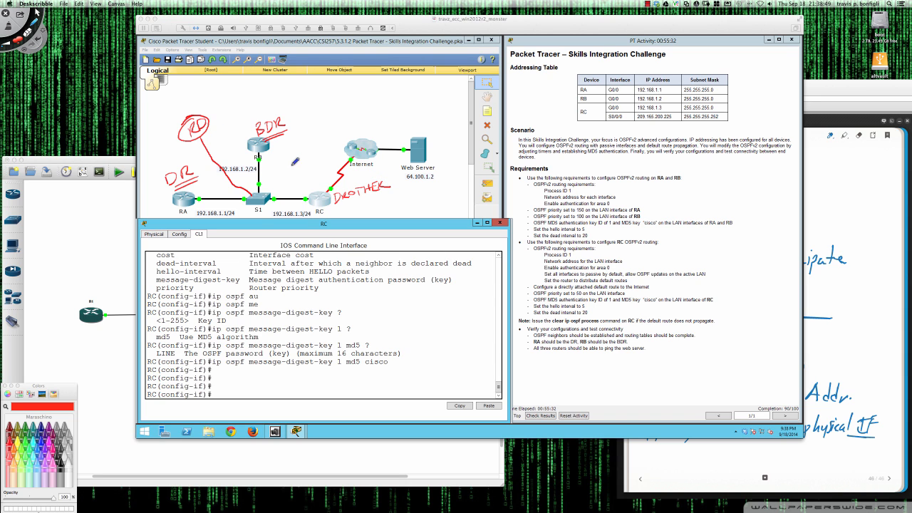
mouse_move(308, 187)
left_mouse_down()
mouse_move(278, 151)
mouse_move(283, 158)
left_mouse_up()
mouse_move(311, 190)
left_mouse_down()
mouse_move(201, 184)
mouse_move(208, 194)
left_mouse_up()
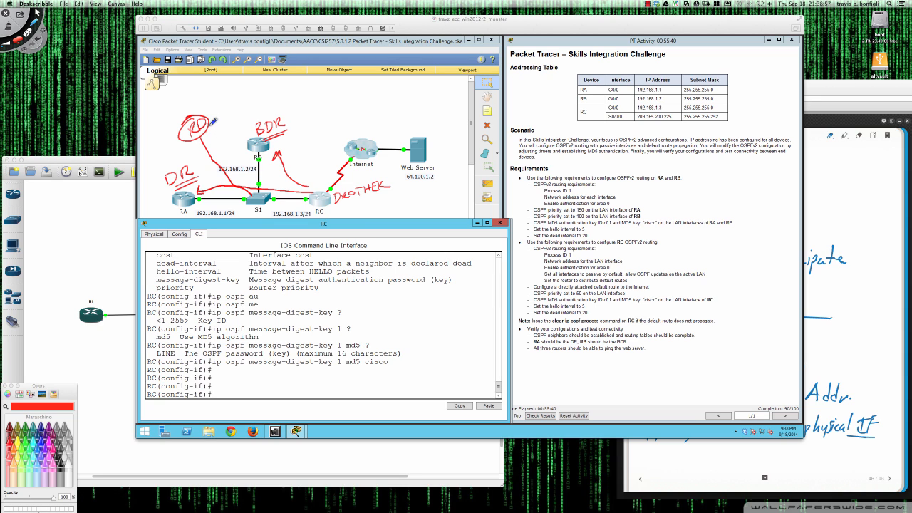
left_click_drag(219, 107, 290, 94)
left_click_drag(226, 117, 304, 102)
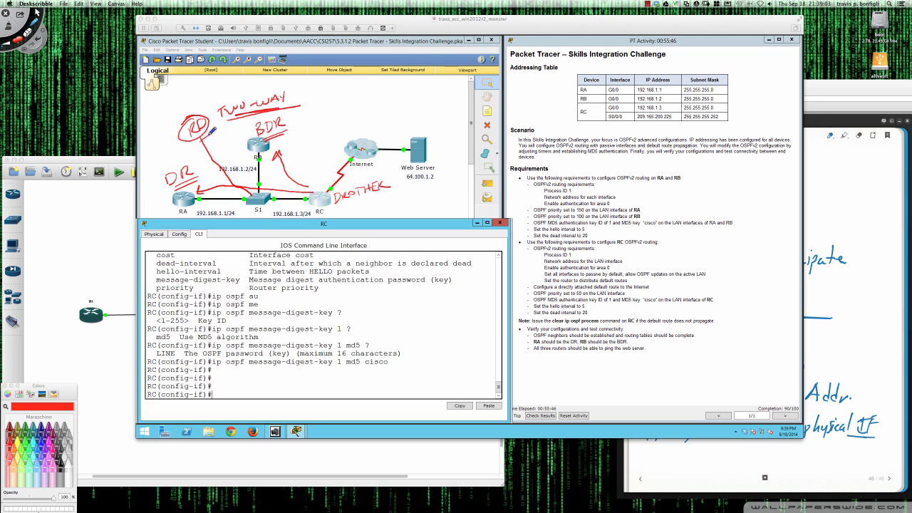
mouse_move(183, 96)
left_mouse_down()
mouse_move(188, 107)
mouse_move(198, 91)
mouse_move(237, 86)
left_mouse_up()
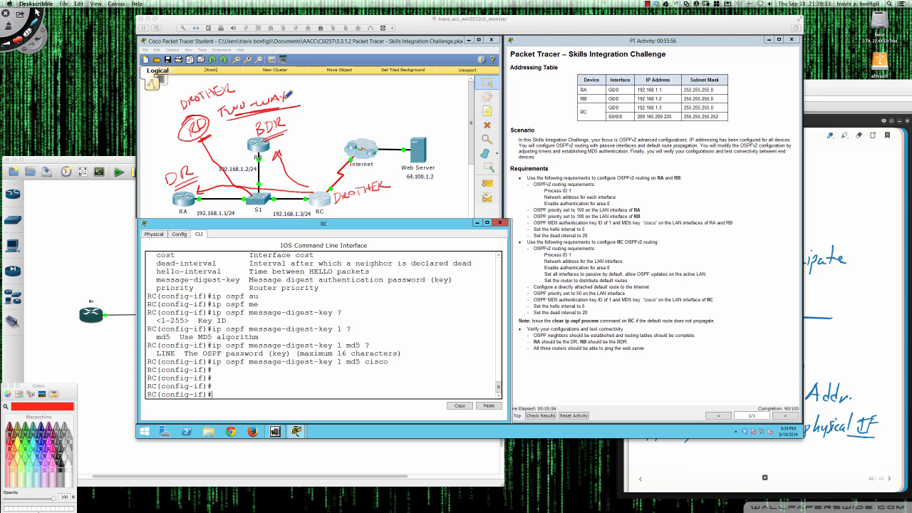
left_click_drag(184, 134, 186, 118)
mouse_move(187, 153)
left_mouse_down()
mouse_move(164, 168)
mouse_move(200, 182)
mouse_move(182, 154)
left_mouse_up()
mouse_move(279, 112)
left_mouse_down()
mouse_move(264, 116)
mouse_move(281, 137)
mouse_move(270, 115)
left_mouse_up()
left_click_drag(273, 158, 281, 157)
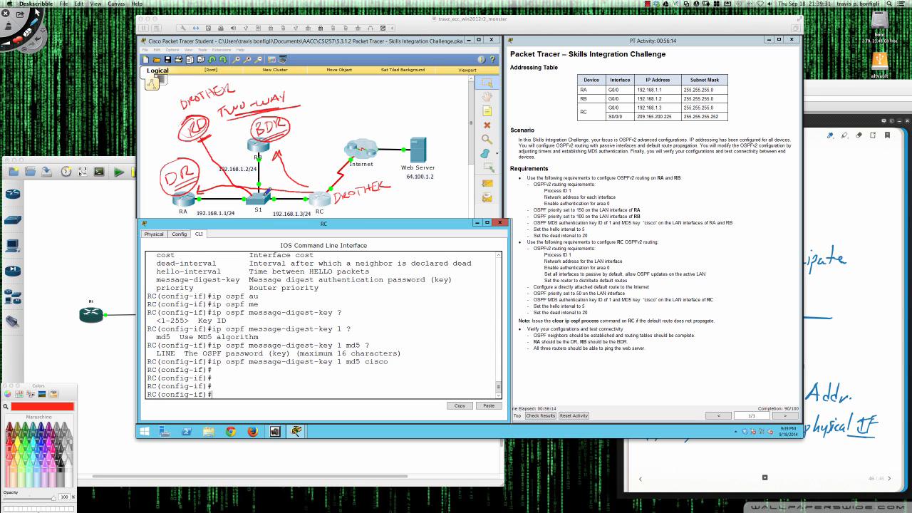
mouse_move(342, 203)
left_mouse_down()
mouse_move(389, 191)
mouse_move(355, 202)
left_mouse_up()
Clear the red annotations and set RC's OSPF hello interval to 5.
key("super+n")
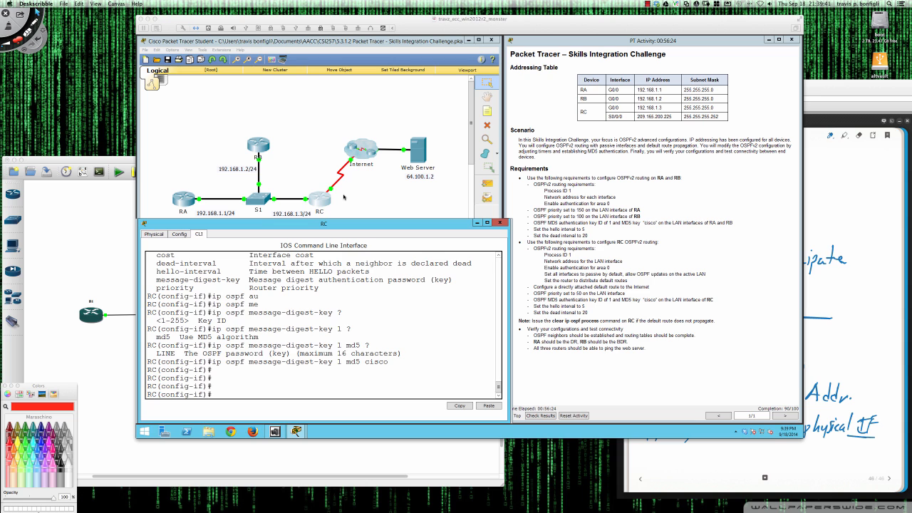
left_click(470, 240)
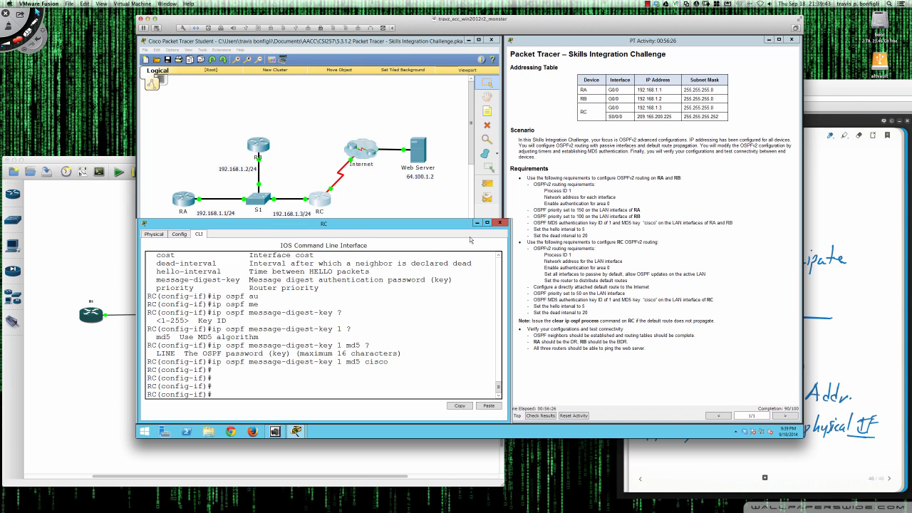
type("ip ospf he")
key("Tab")
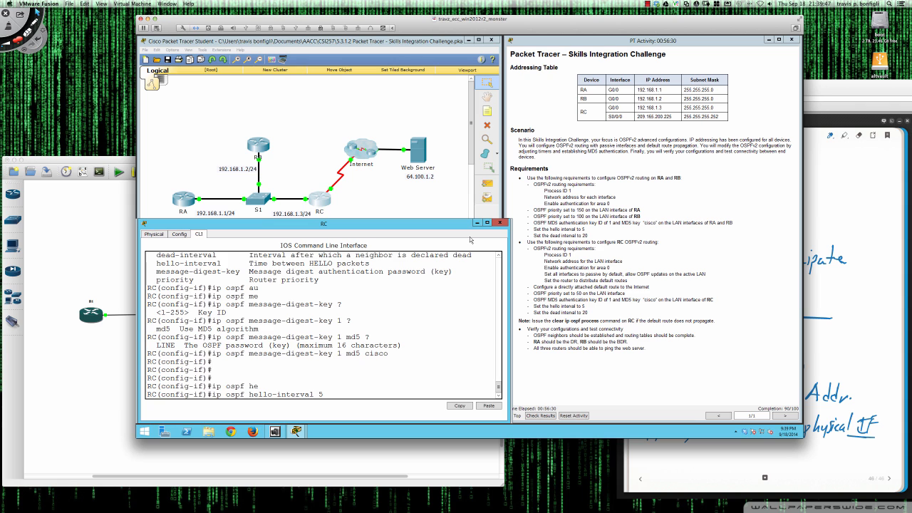
type("5")
key("Return")
Set the OSPF dead interval to 20 on RC's interface.
type("ip ospf dea")
key("Tab")
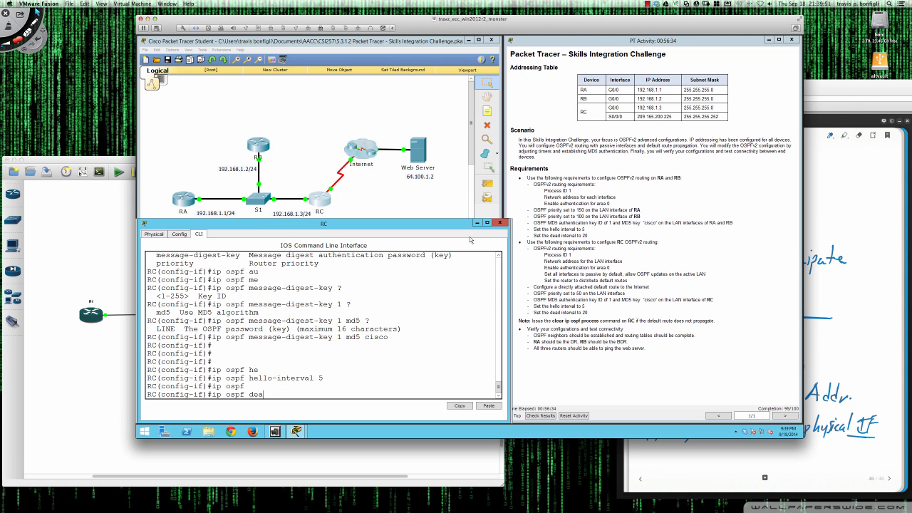
type("dea")
key("Tab")
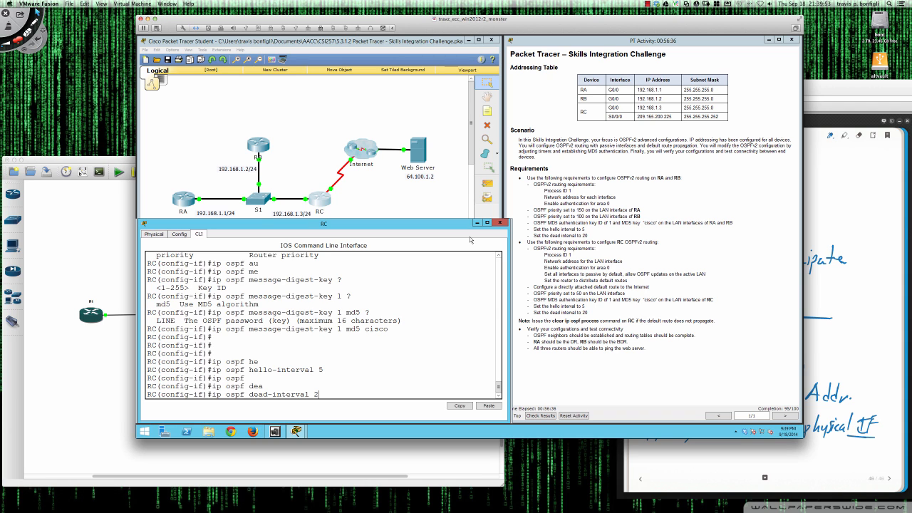
type("20")
key("Return")
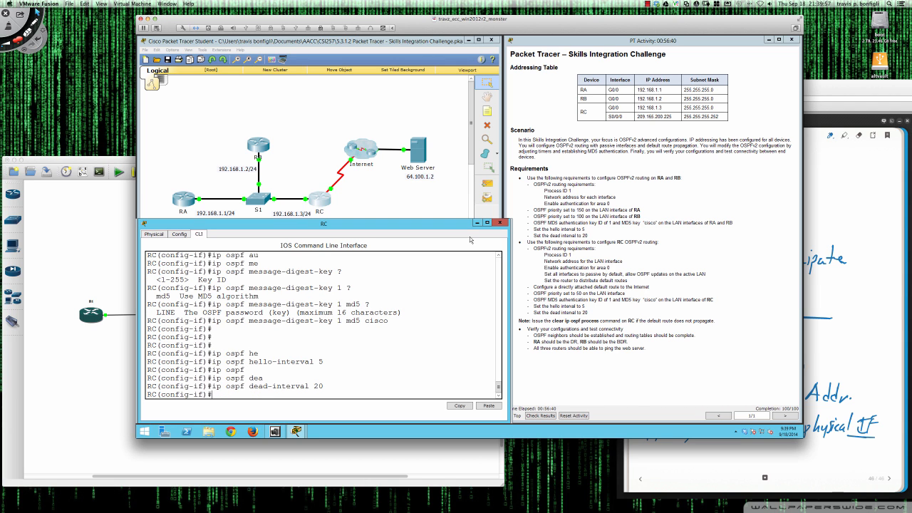
key("Return")
key("Return")
key("Return")
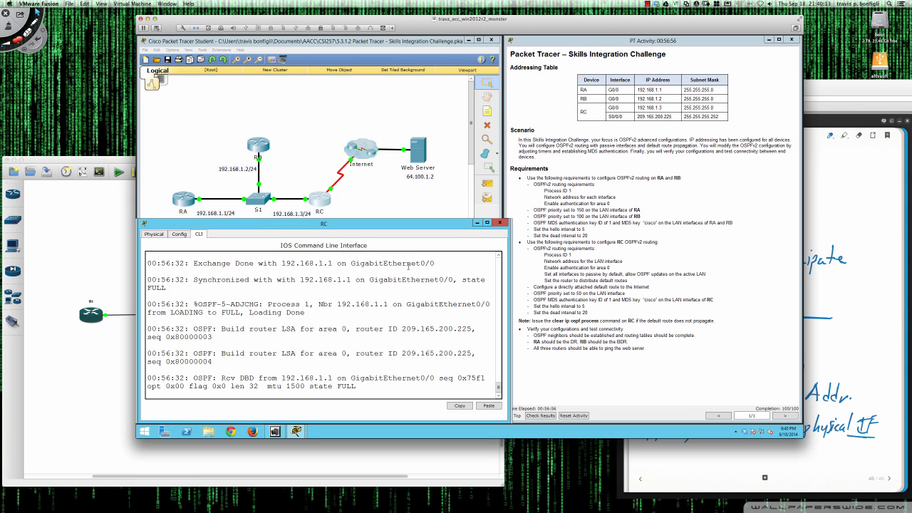
Scroll back through RC's OSPF debug output and highlight the EXCHANGE and EXSTART states.
scroll(407, 279, "up", 3)
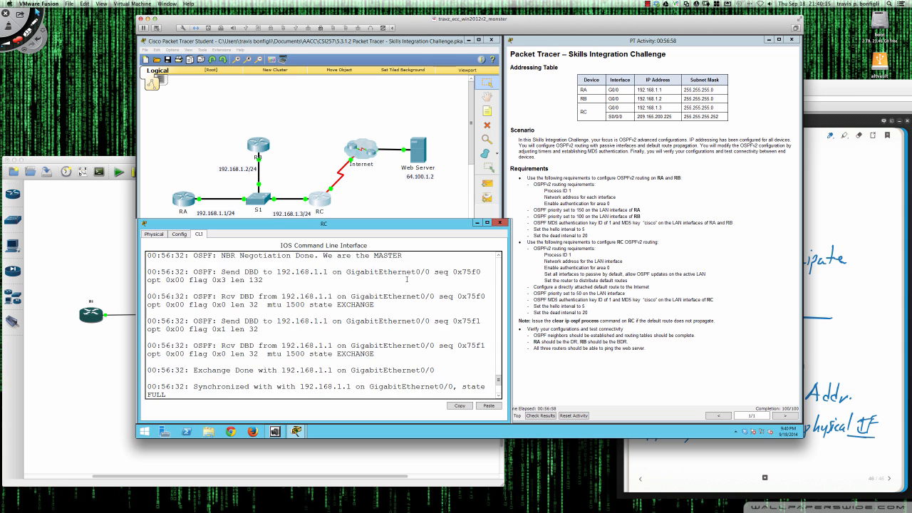
scroll(407, 279, "up", 6)
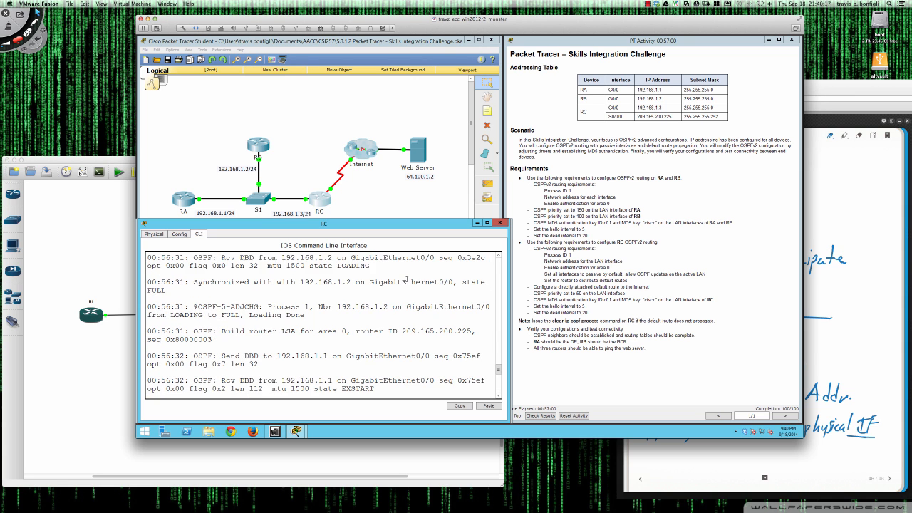
scroll(407, 279, "up", 2)
scroll(407, 279, "up", 4)
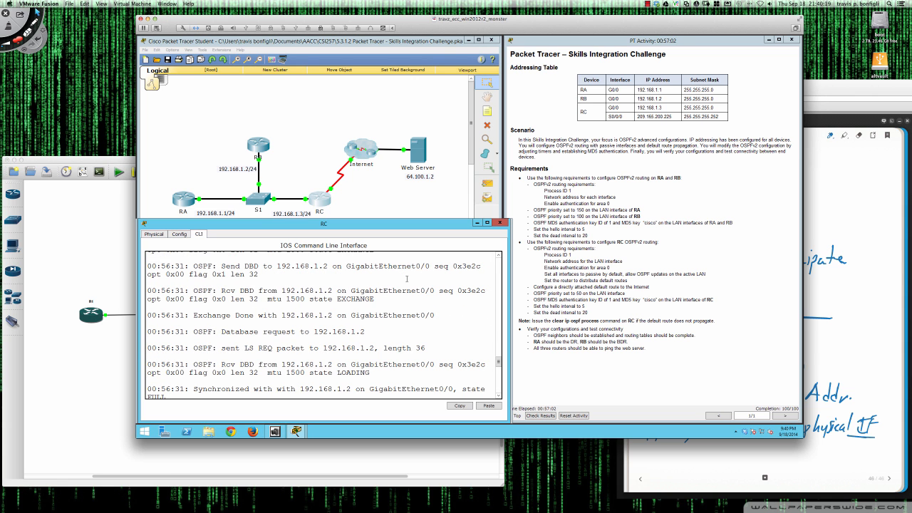
left_click_drag(375, 292, 337, 293)
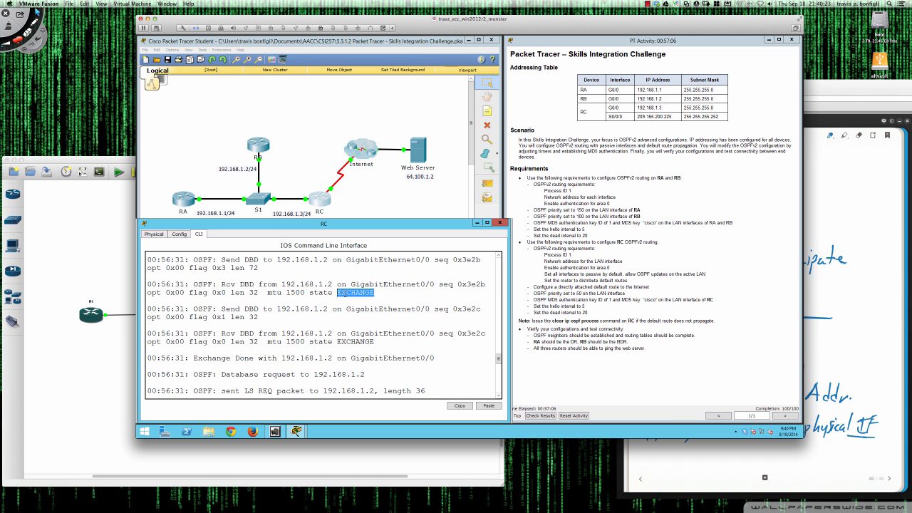
scroll(345, 294, "up", 3)
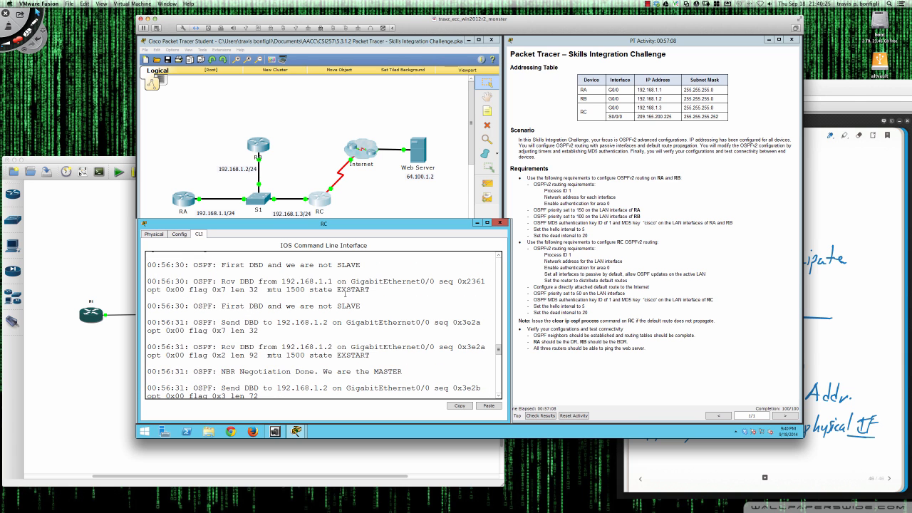
scroll(345, 295, "up", 1)
scroll(344, 294, "up", 1)
left_click_drag(369, 291, 341, 292)
Highlight the DR/BDR election lines, ending on DR 192.168.1.1 and BDR 192.168.1.2.
scroll(359, 297, "up", 4)
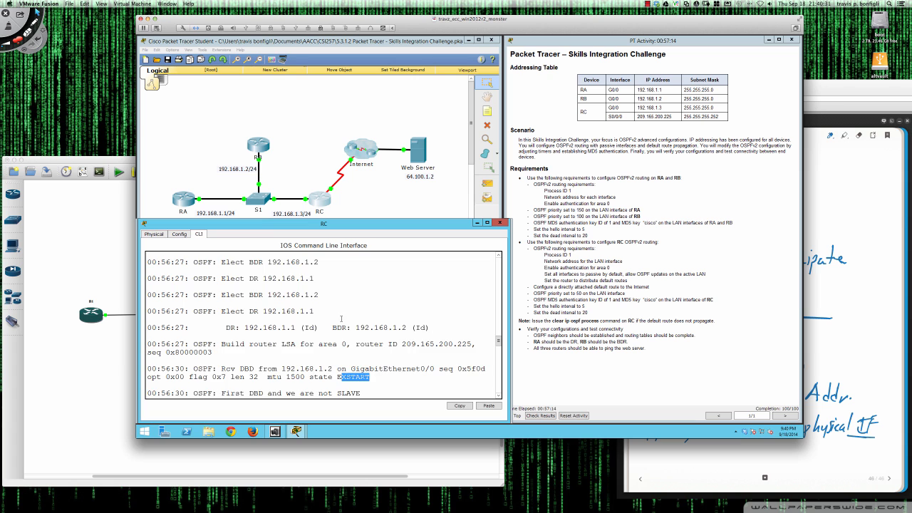
scroll(341, 319, "up", 5)
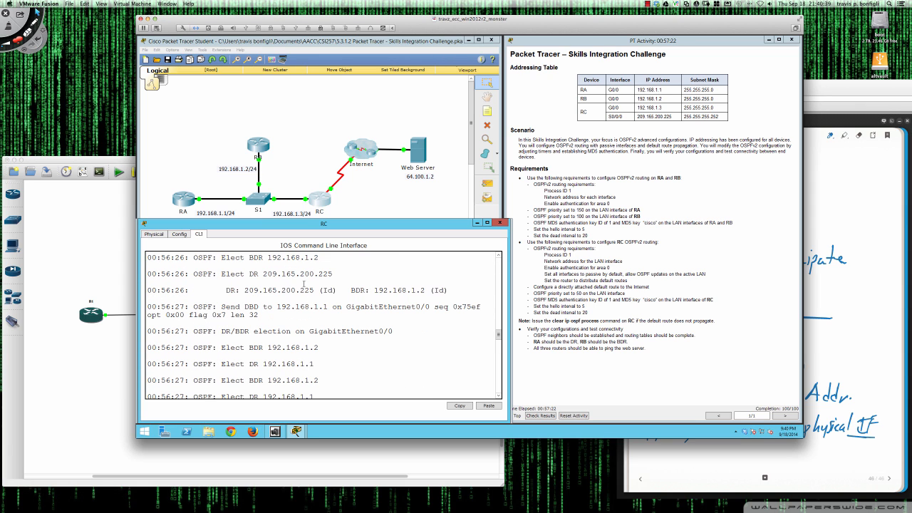
left_click_drag(245, 290, 315, 290)
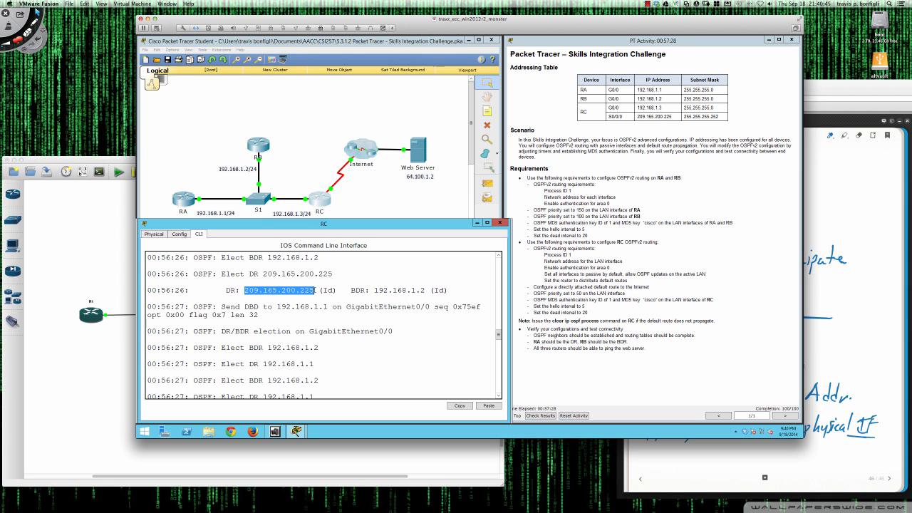
left_click_drag(375, 290, 426, 290)
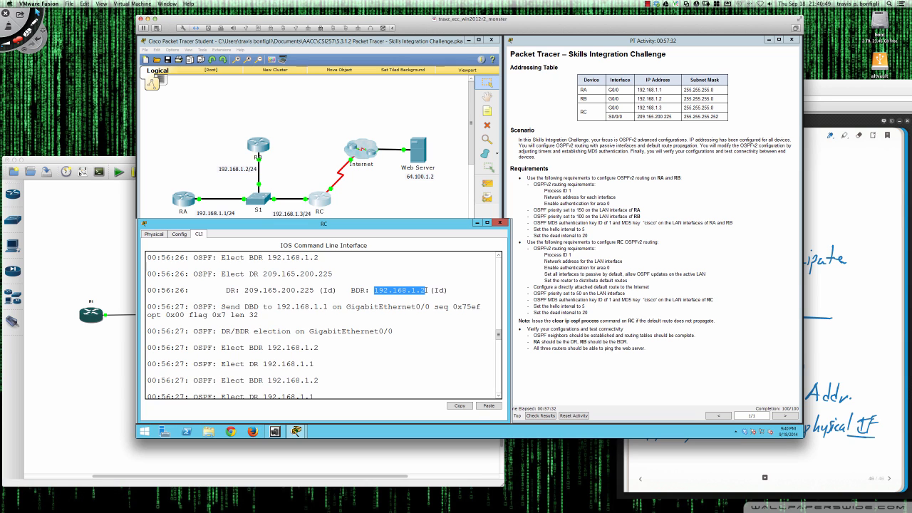
scroll(353, 313, "down", 1)
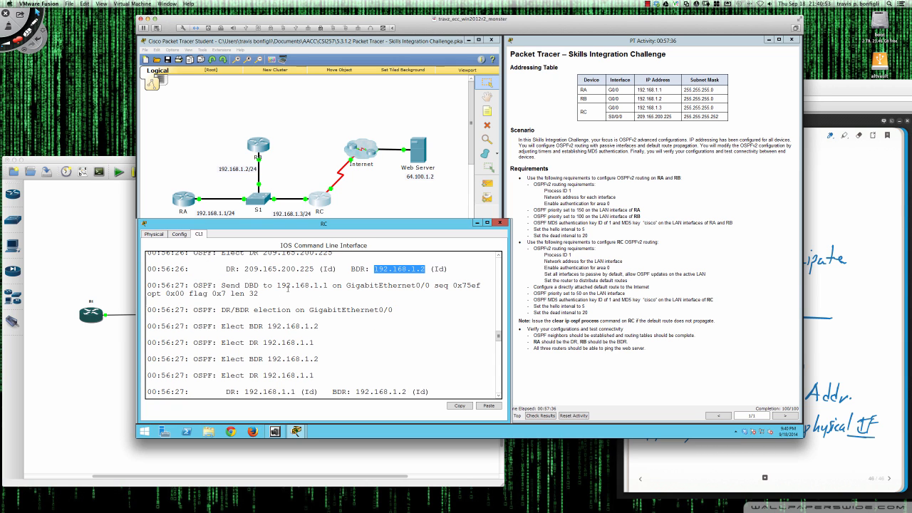
scroll(292, 300, "down", 2)
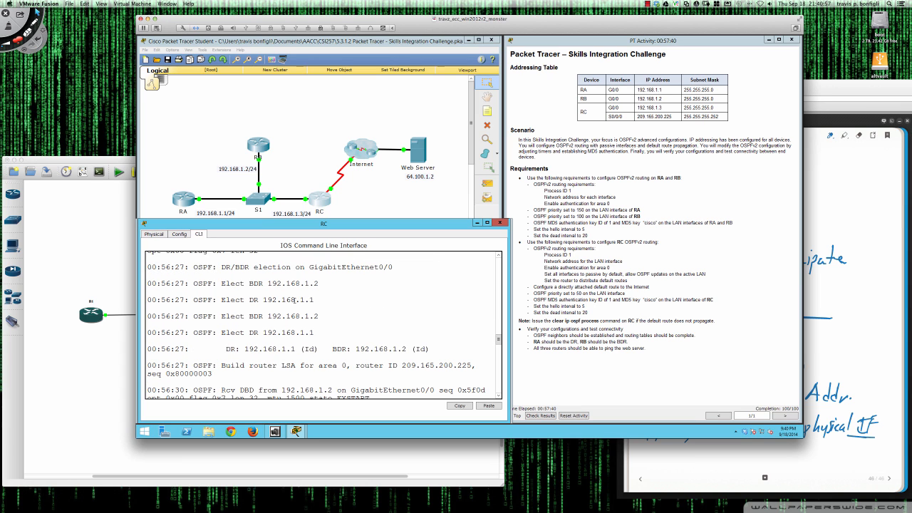
left_click_drag(226, 349, 426, 349)
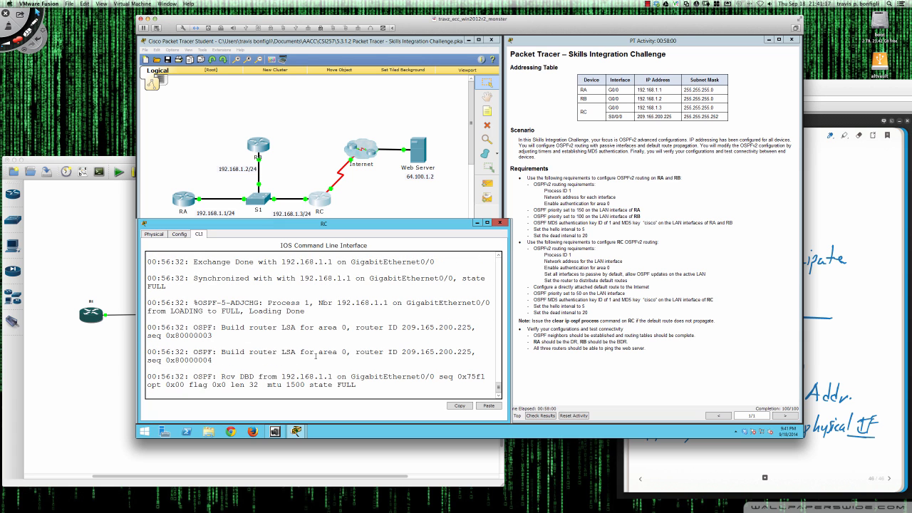
Run 'do sh ip route' on RC and highlight gateway of last resort 0.0.0.0 and the S* route via Serial0/0/0.
key("Return")
key("Return")
key("Return")
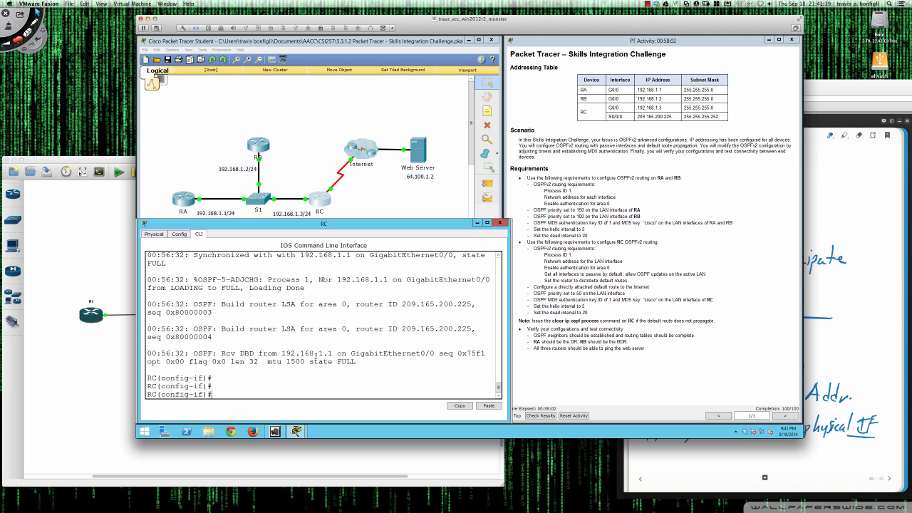
type("do sh ip route")
key("Return")
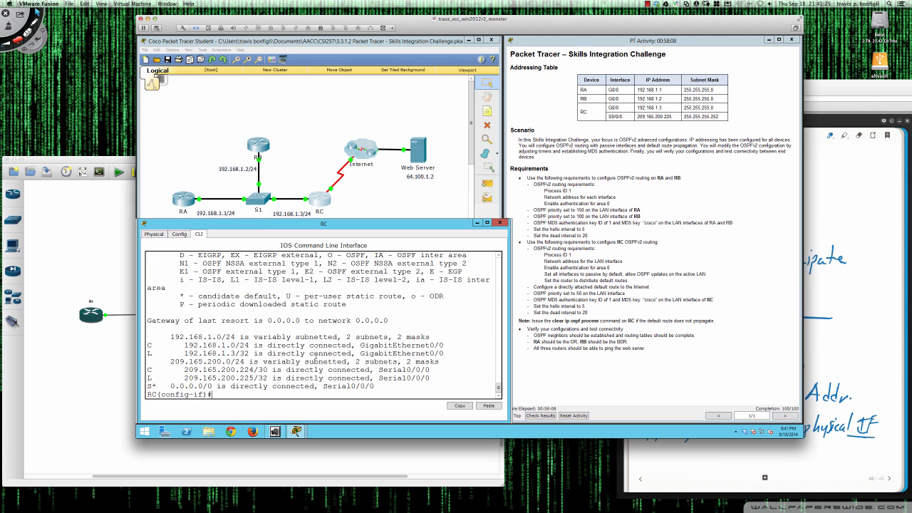
left_click_drag(235, 322, 386, 321)
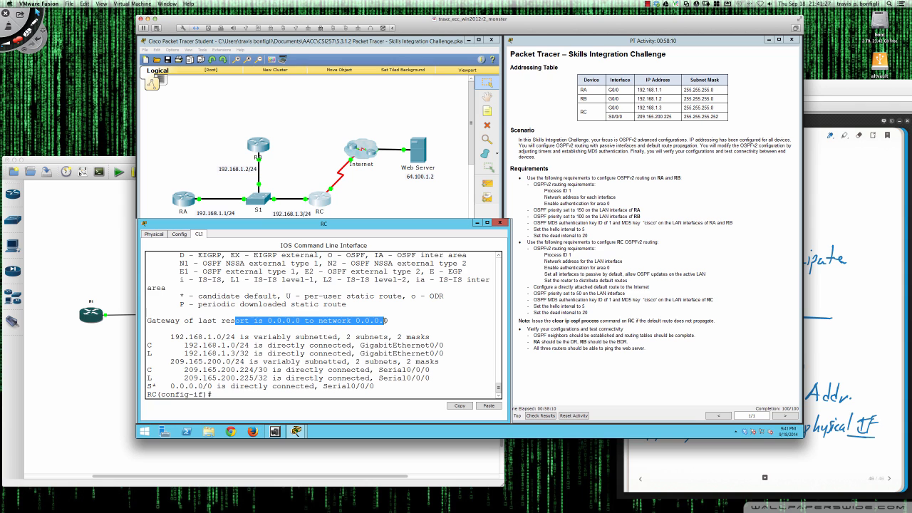
left_click_drag(165, 386, 376, 387)
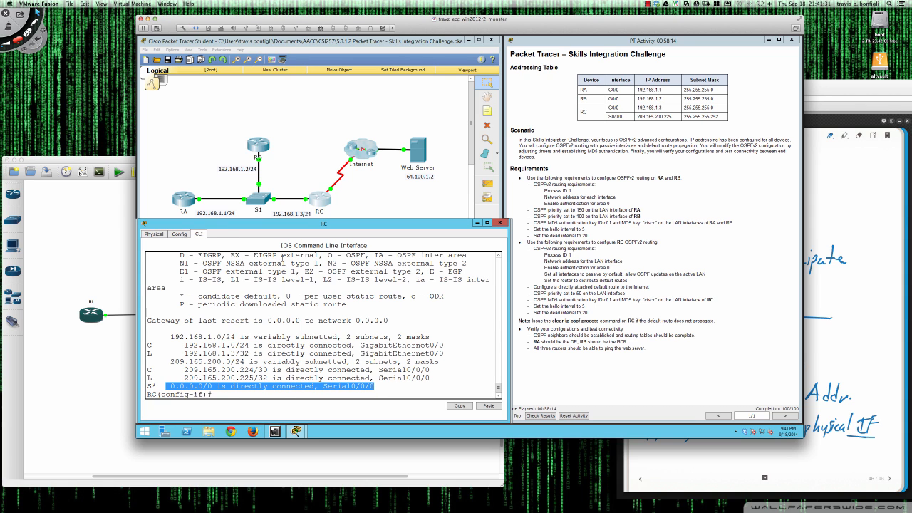
On RA's console, run 'sh ip route' and highlight the O*E2 default route 0.0.0.0/0 via 192.168.1.3.
left_click(188, 206)
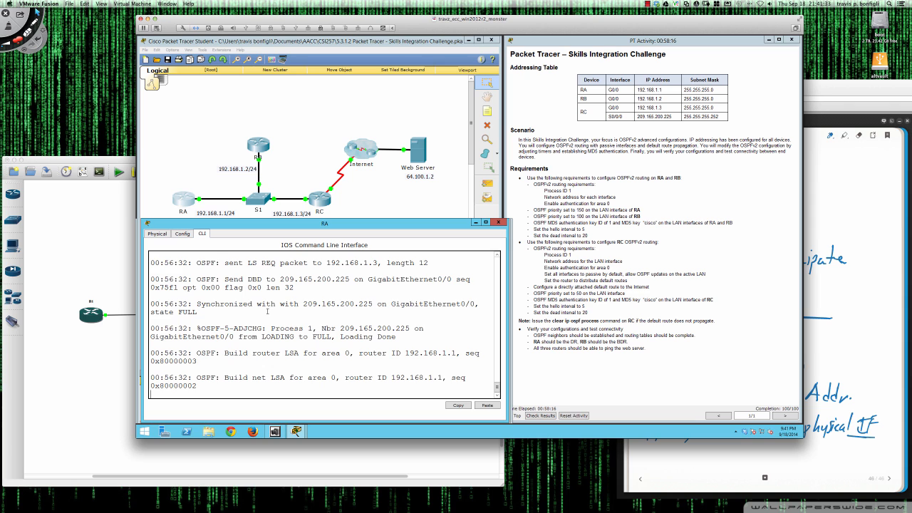
key("Return")
key("Return")
key("Return")
type("sh")
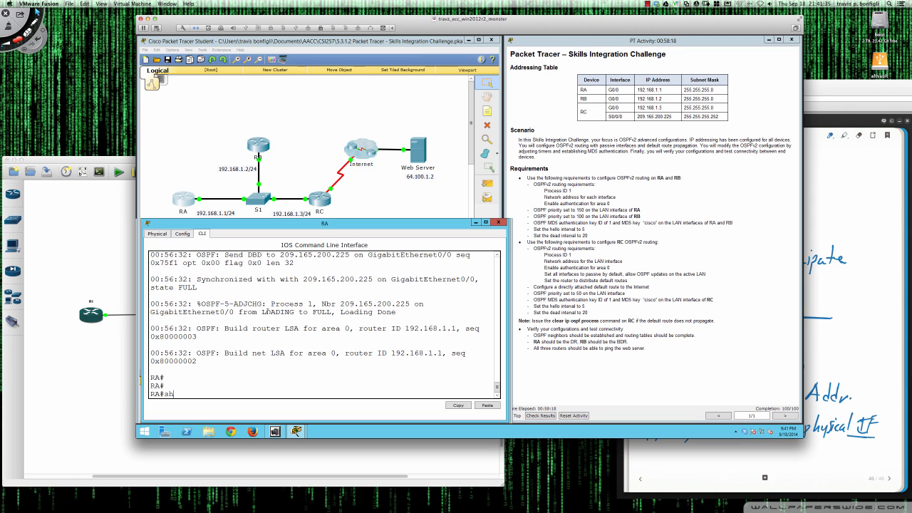
type(" ip route")
key("Return")
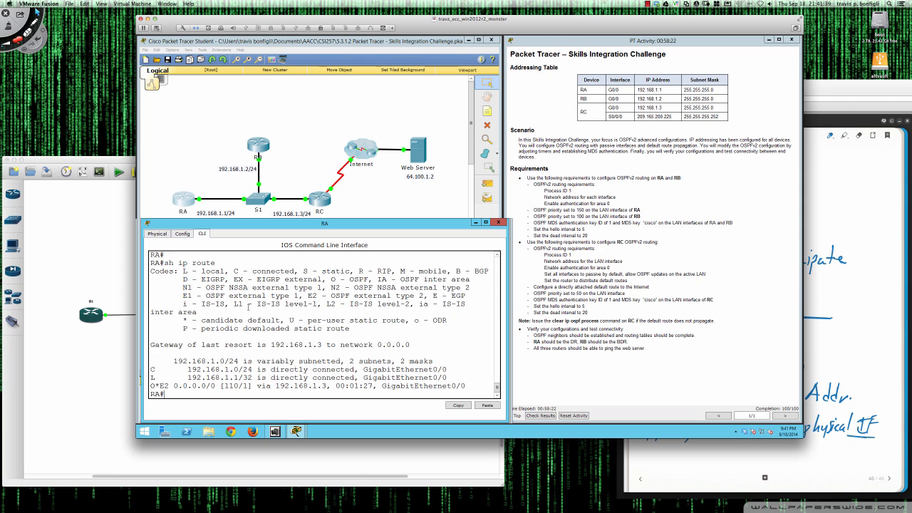
left_click_drag(150, 386, 468, 386)
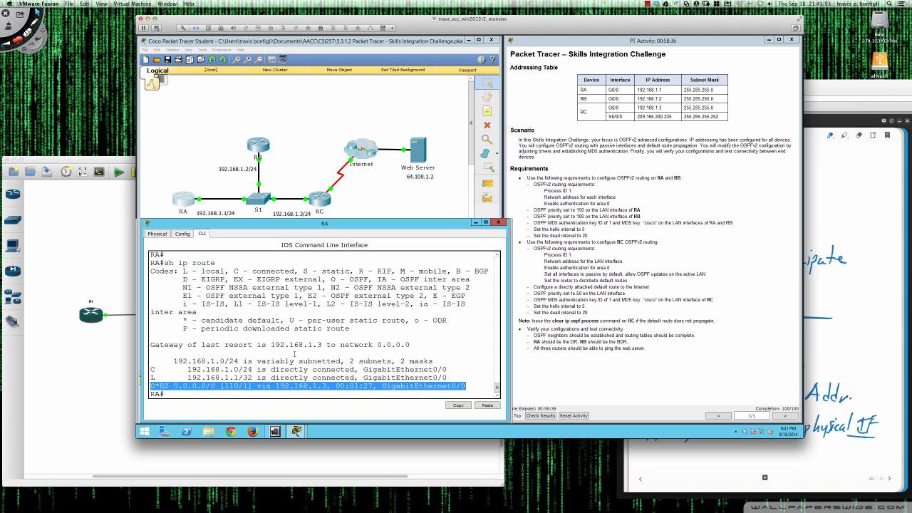
On RB's console, reach privileged mode with 'en', 'conf t' and 'exit'.
left_click(257, 143)
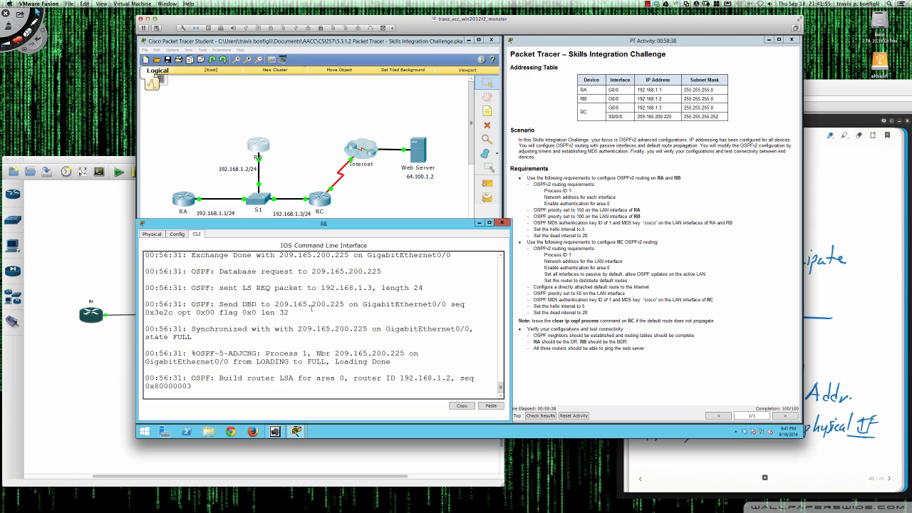
key("Return")
key("Return")
key("Return")
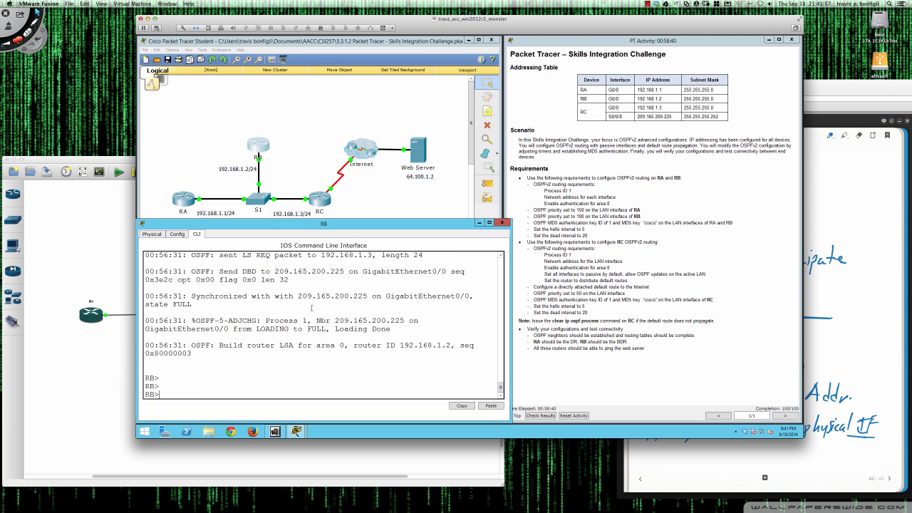
type("en")
key("Return")
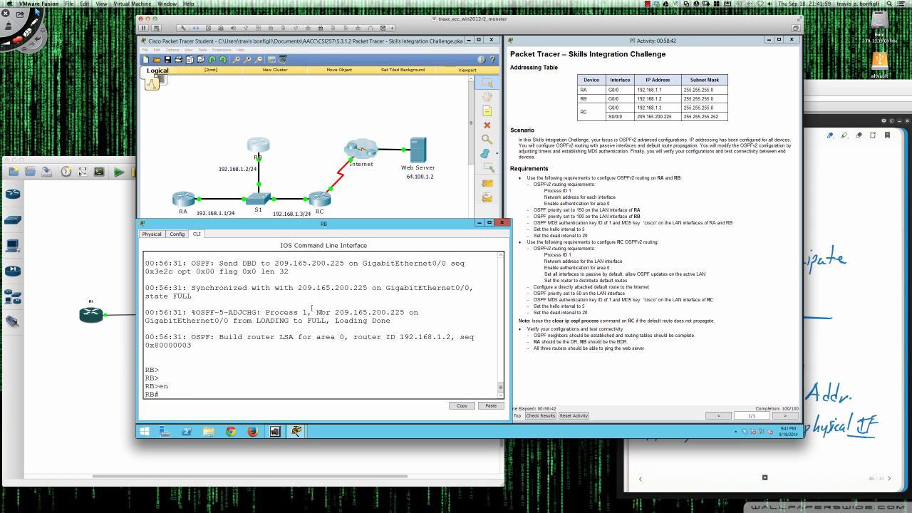
type("conf t")
key("Return")
type("exit")
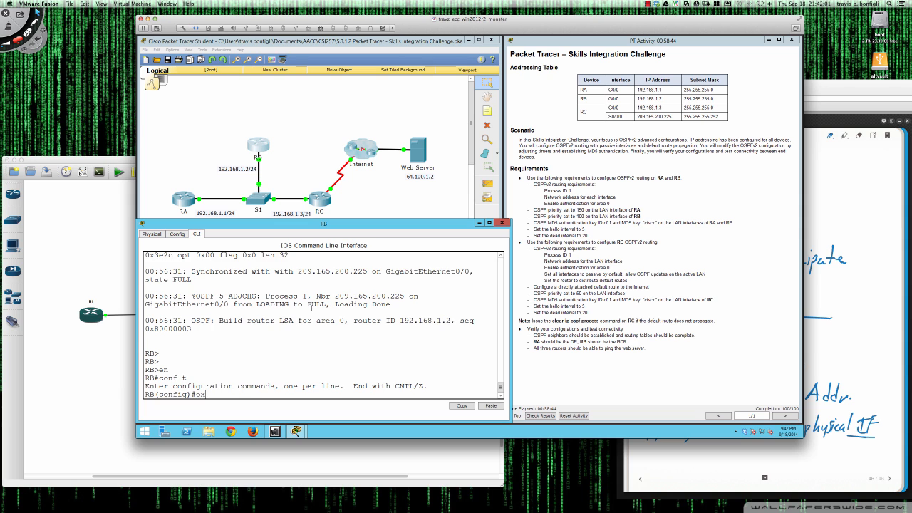
key("Return")
key("Return")
key("Return")
Run 'sh ip route' on RB and highlight the O*E2 code of its default route via 192.168.1.3.
type("sh ip route")
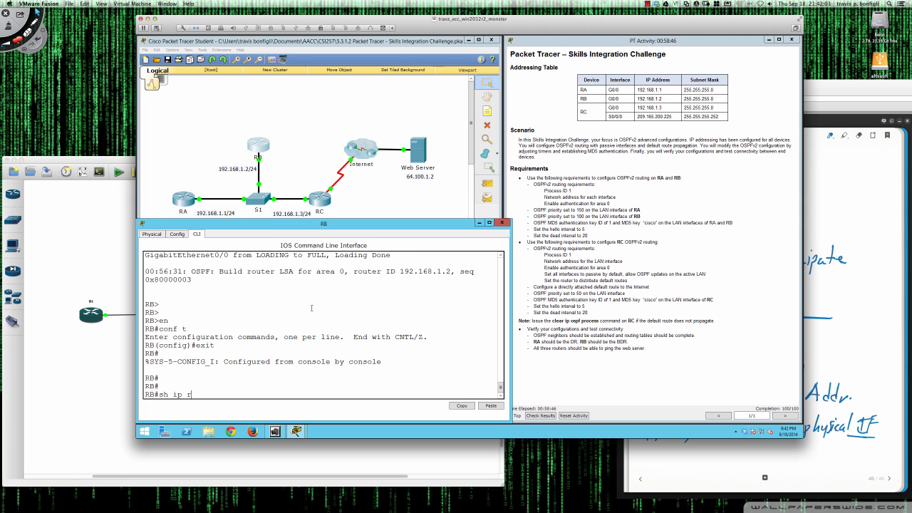
key("Return")
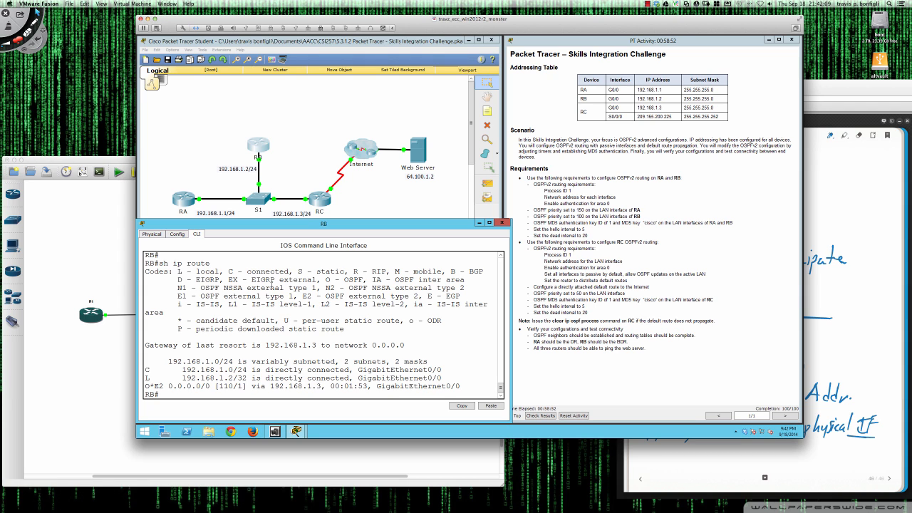
left_click_drag(163, 385, 145, 385)
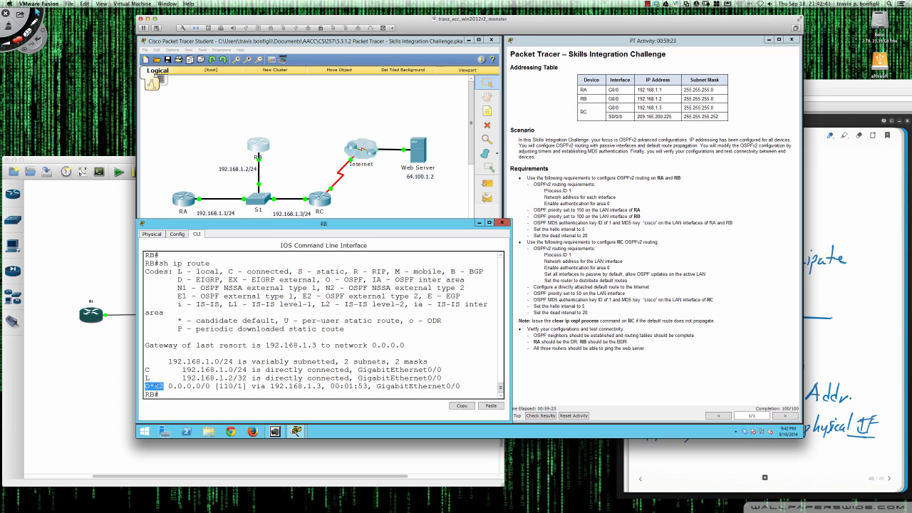
Activate the red Deskscribble annotation pen over the Packet Tracer lab and RB's routing table.
key("super+Tab")
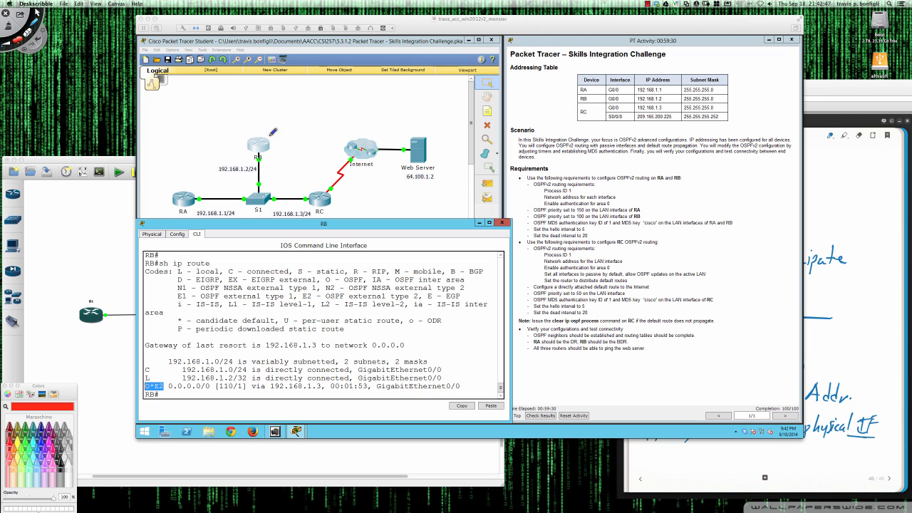
Sketch red marks on the topology: a circle near RB, a path toward the Internet, and shapes beside RA.
mouse_move(245, 144)
left_mouse_down()
mouse_move(205, 137)
mouse_move(217, 132)
mouse_move(210, 107)
mouse_move(196, 107)
mouse_move(205, 96)
left_mouse_up()
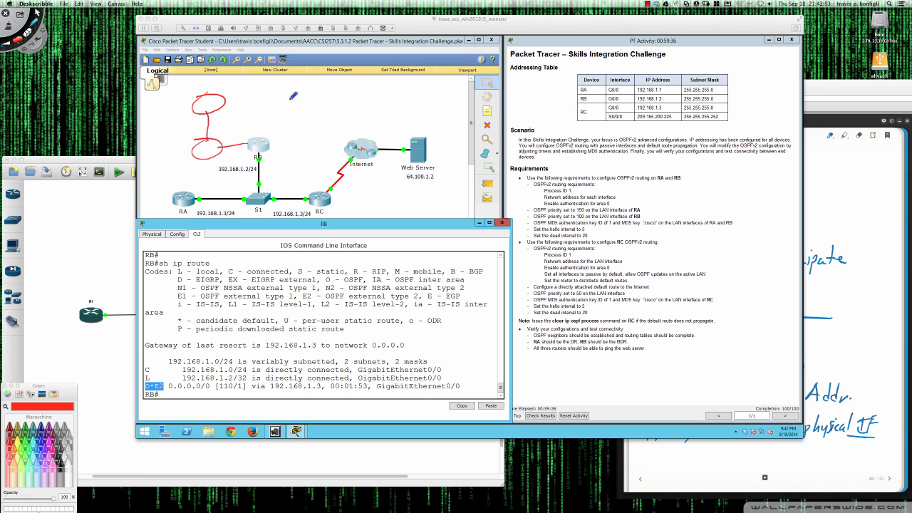
mouse_move(227, 99)
left_mouse_down()
mouse_move(321, 77)
mouse_move(322, 87)
mouse_move(351, 70)
mouse_move(333, 89)
mouse_move(398, 84)
mouse_move(399, 106)
mouse_move(433, 90)
left_mouse_up()
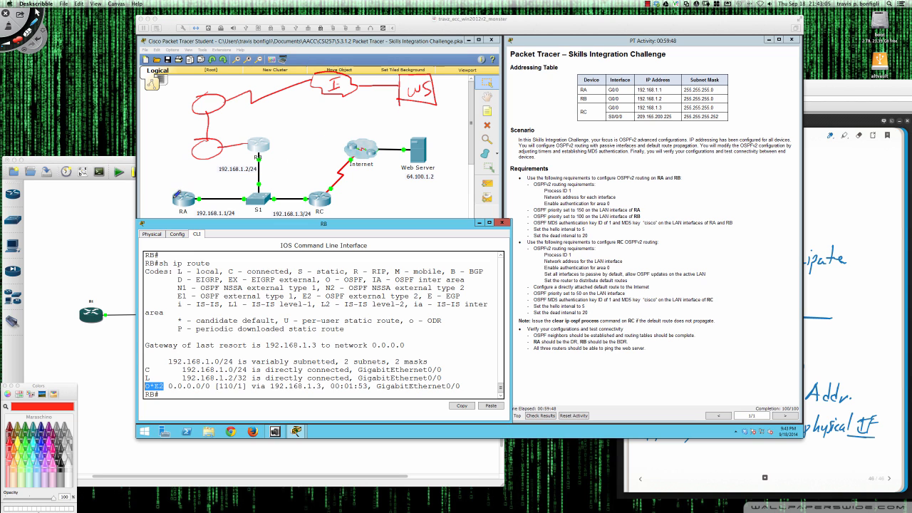
mouse_move(151, 190)
left_mouse_down()
mouse_move(137, 203)
mouse_move(158, 200)
mouse_move(150, 194)
mouse_move(142, 202)
mouse_move(154, 204)
mouse_move(151, 189)
left_mouse_up()
mouse_move(141, 158)
left_mouse_down()
mouse_move(143, 177)
mouse_move(169, 173)
mouse_move(144, 178)
mouse_move(151, 163)
mouse_move(164, 175)
left_mouse_up()
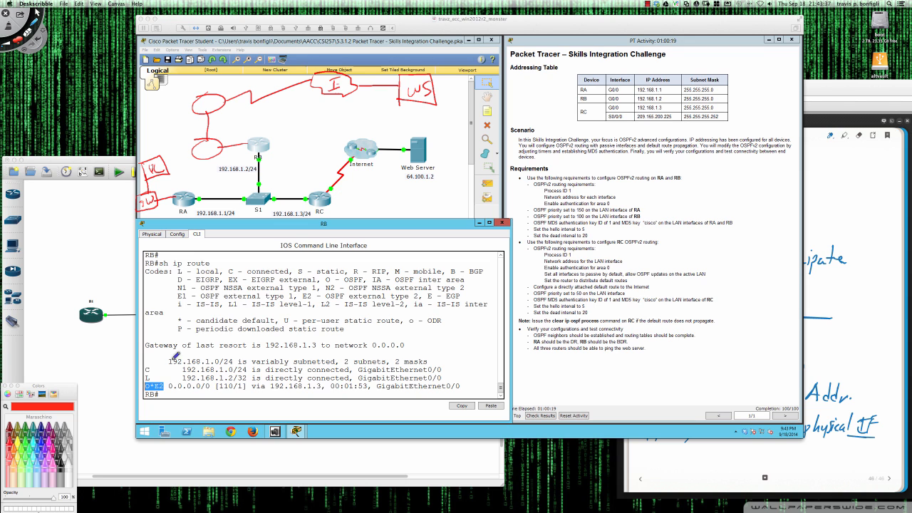
Circle E2 on the default-route line and handwrite 'E2' beside it.
mouse_move(155, 386)
left_mouse_down()
mouse_move(170, 388)
mouse_move(161, 378)
left_mouse_up()
left_click_drag(169, 391, 176, 389)
left_click_drag(178, 389, 184, 395)
Clear all annotations and leave one red circle on RC's serial interface toward the Internet.
mouse_move(331, 182)
left_mouse_down()
mouse_move(322, 195)
mouse_move(341, 191)
left_mouse_up()
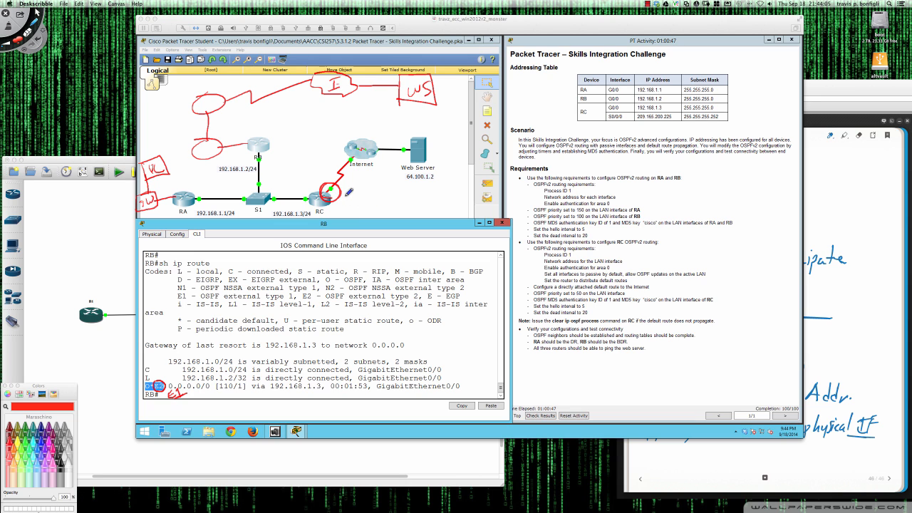
key("super+n")
mouse_move(331, 184)
left_mouse_down()
mouse_move(325, 198)
mouse_move(340, 192)
mouse_move(327, 186)
mouse_move(338, 192)
left_mouse_up()
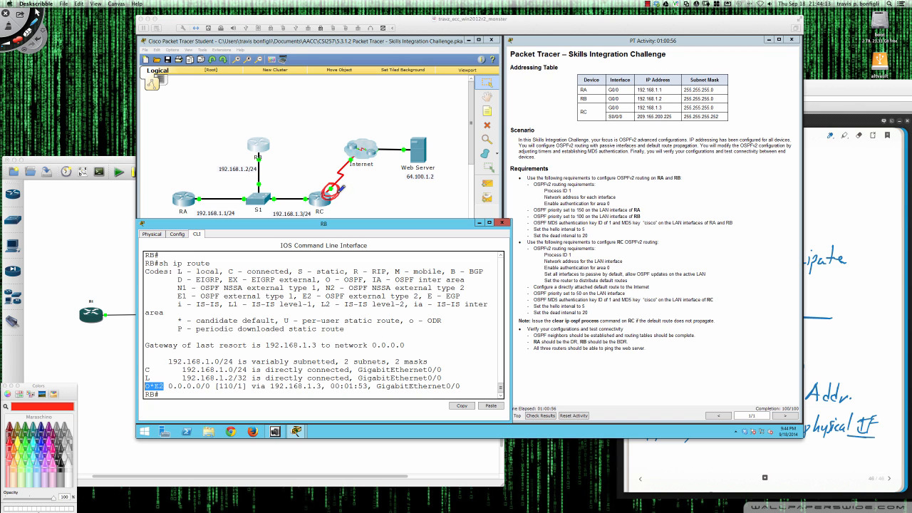
Handwrite the E2/E1 route-type labels beside RC, underlining them and circling E1.
left_click_drag(346, 186, 357, 190)
mouse_move(364, 191)
left_mouse_down()
mouse_move(374, 204)
mouse_move(367, 198)
left_mouse_up()
left_click_drag(347, 209, 369, 203)
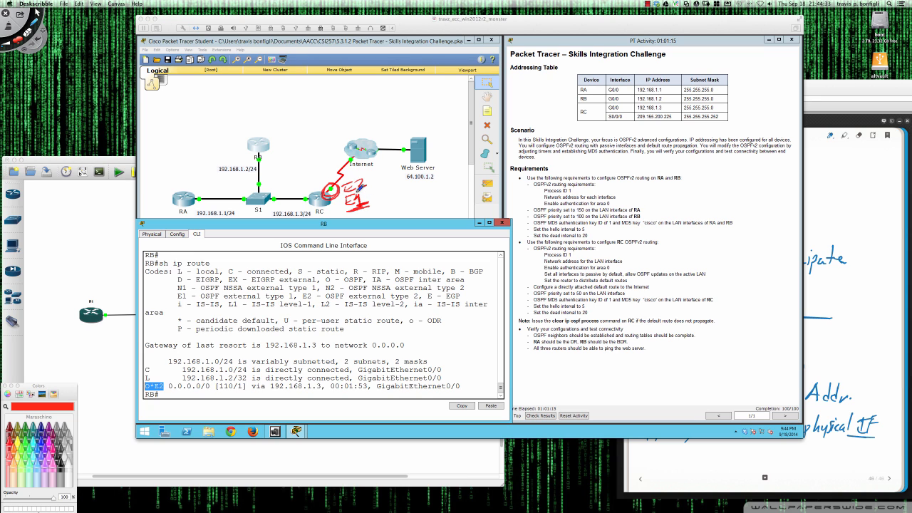
mouse_move(351, 187)
left_mouse_down()
mouse_move(367, 209)
mouse_move(351, 192)
left_mouse_up()
Write cost notes along the RA–S1 and S1–RB links, retrace RC's circle, then erase everything.
left_click_drag(270, 176, 282, 169)
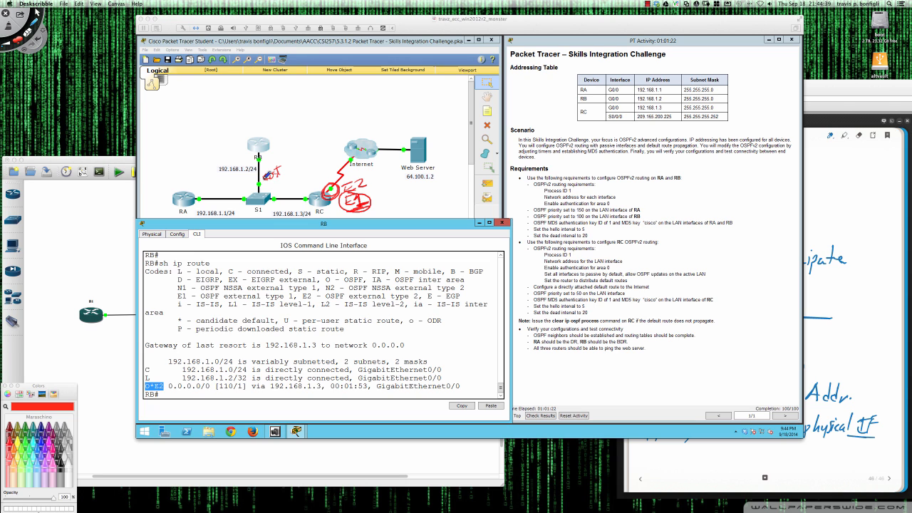
mouse_move(218, 187)
left_mouse_down()
mouse_move(235, 181)
mouse_move(234, 189)
left_mouse_up()
mouse_move(271, 140)
left_mouse_down()
mouse_move(344, 98)
mouse_move(367, 113)
mouse_move(354, 108)
mouse_move(354, 117)
left_mouse_up()
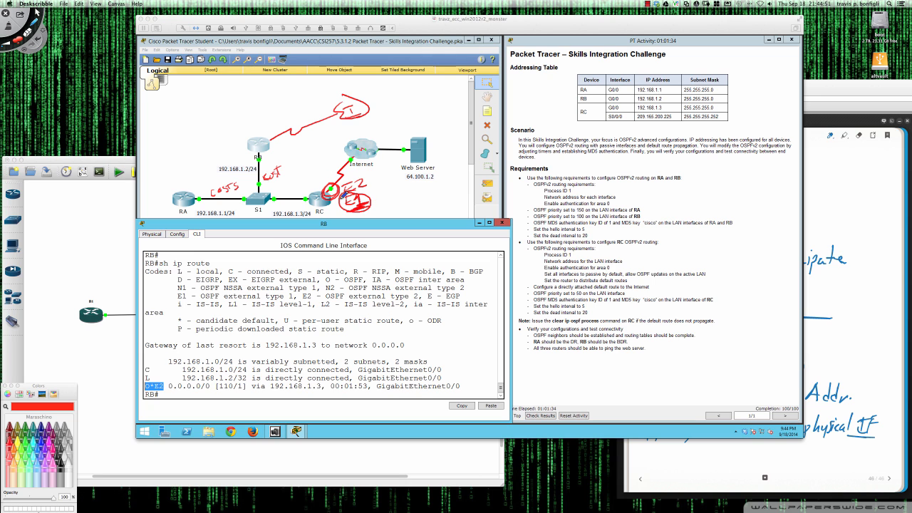
mouse_move(333, 186)
left_mouse_down()
mouse_move(324, 195)
mouse_move(332, 186)
left_mouse_up()
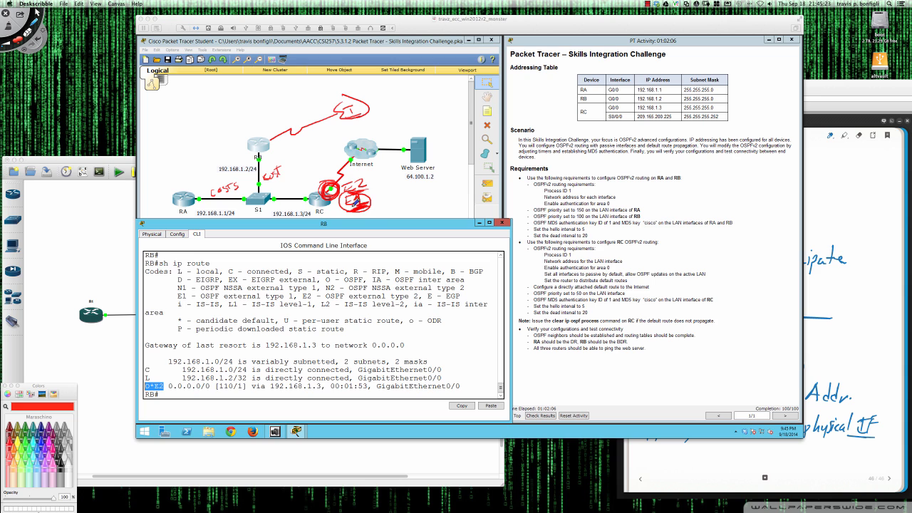
key("Delete")
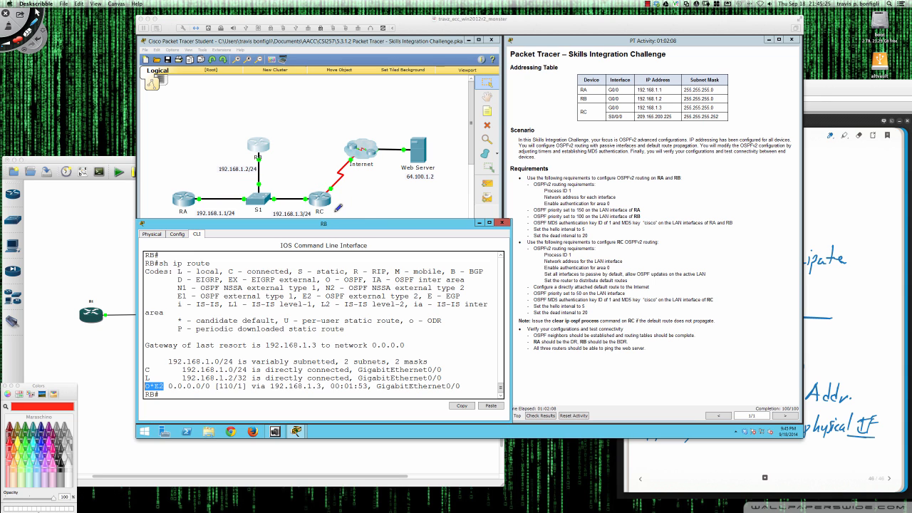
Open R2's console from GNS3 in its own SecureCRT window at the lower right.
left_click(84, 247)
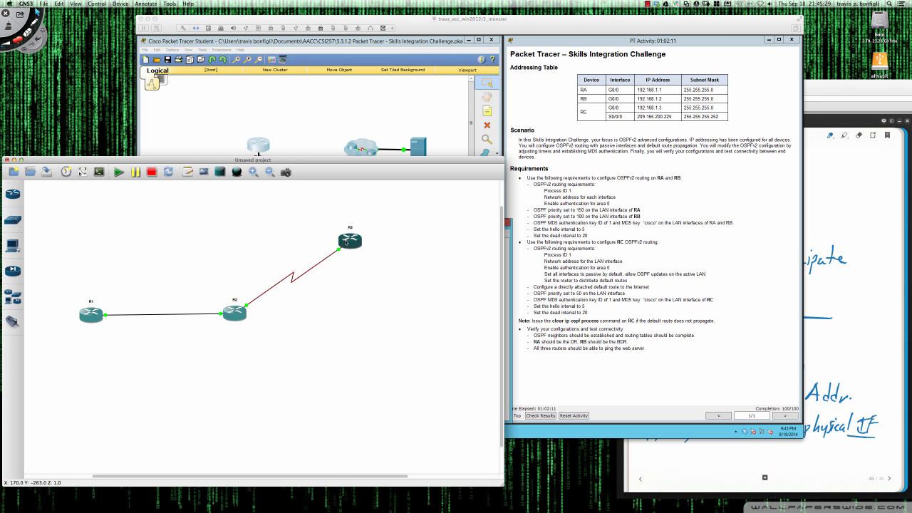
double_click(234, 316)
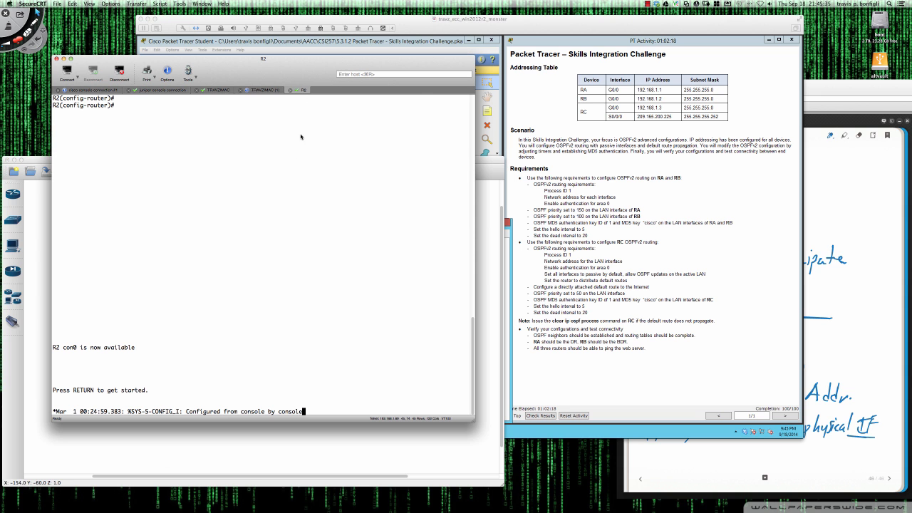
right_click(296, 93)
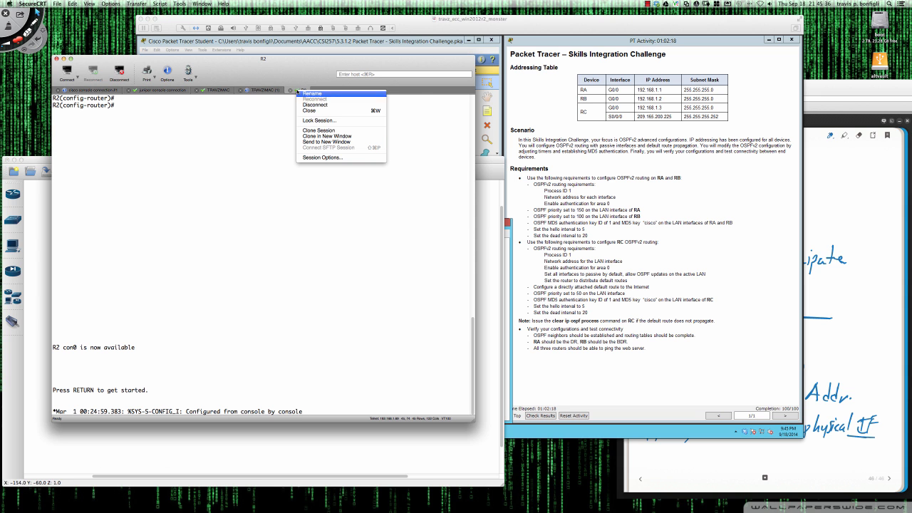
left_click(328, 143)
left_click_drag(243, 76, 519, 287)
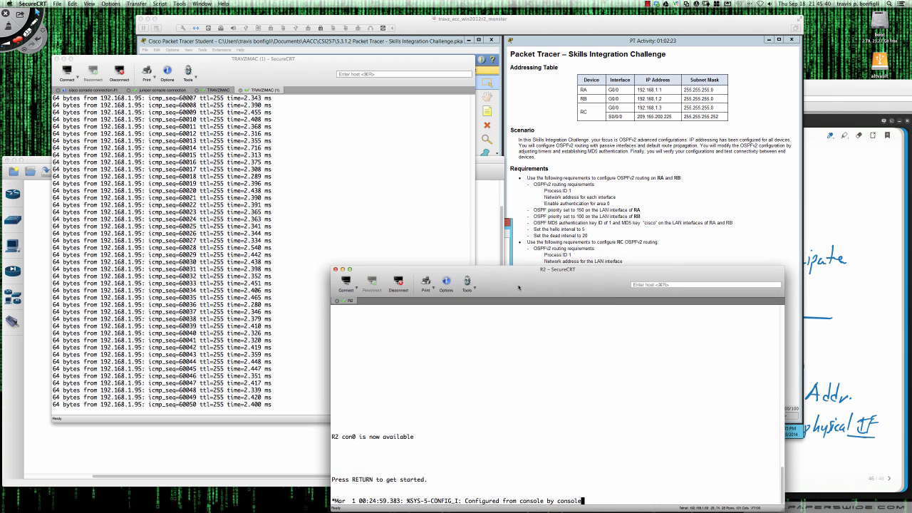
Restore and connect the R1 console window and bring it to the R1> prompt.
left_click(64, 59)
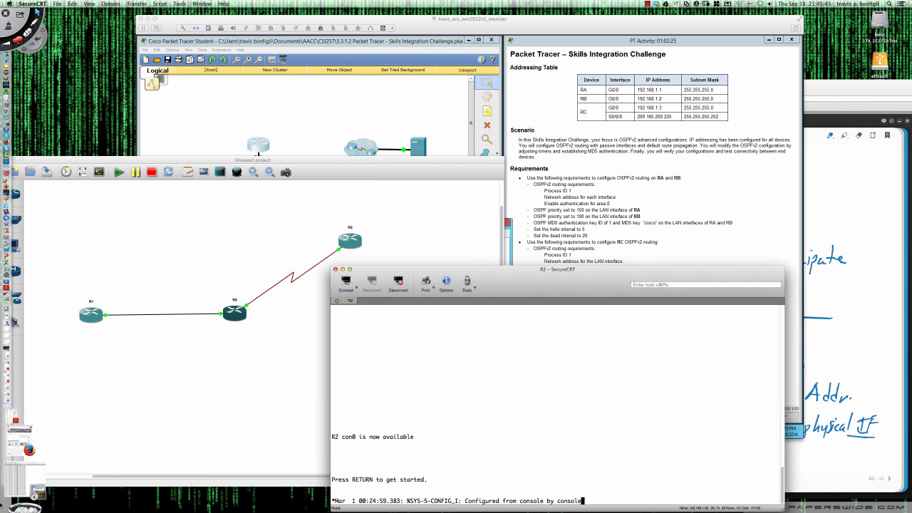
left_click(18, 468)
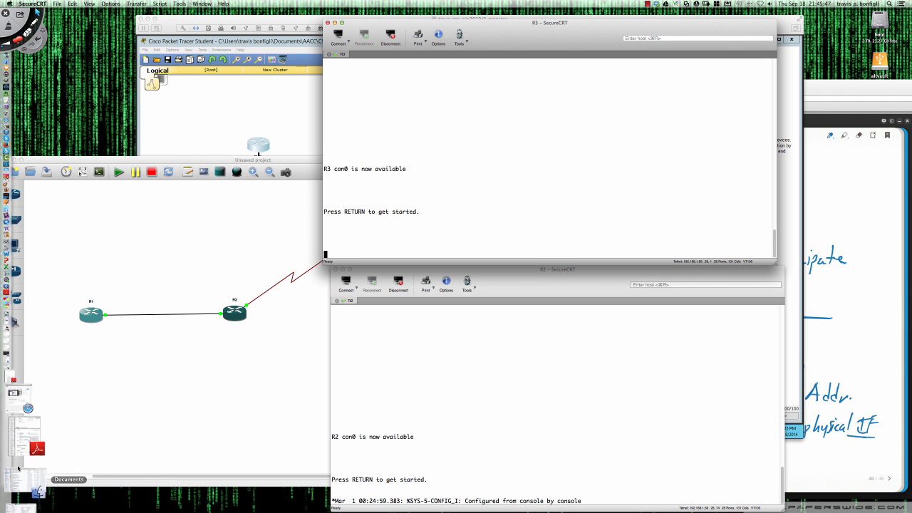
left_click(19, 438)
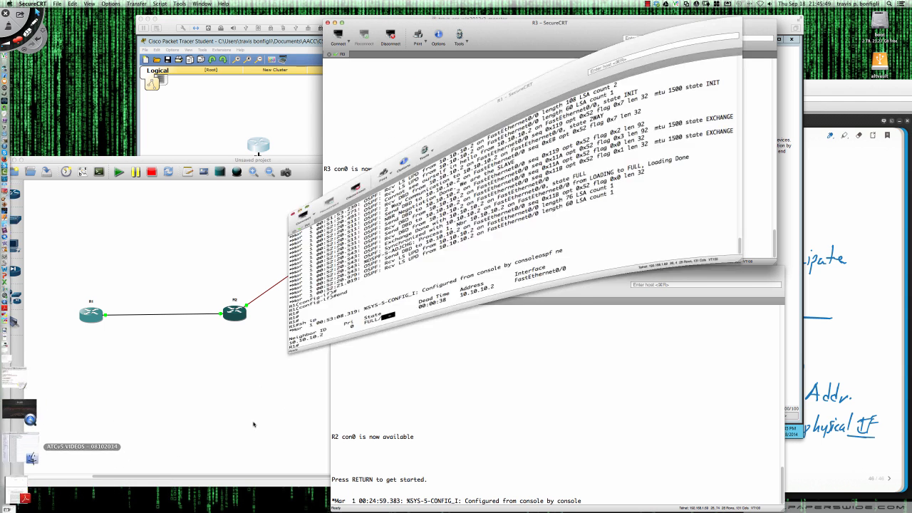
key("Return")
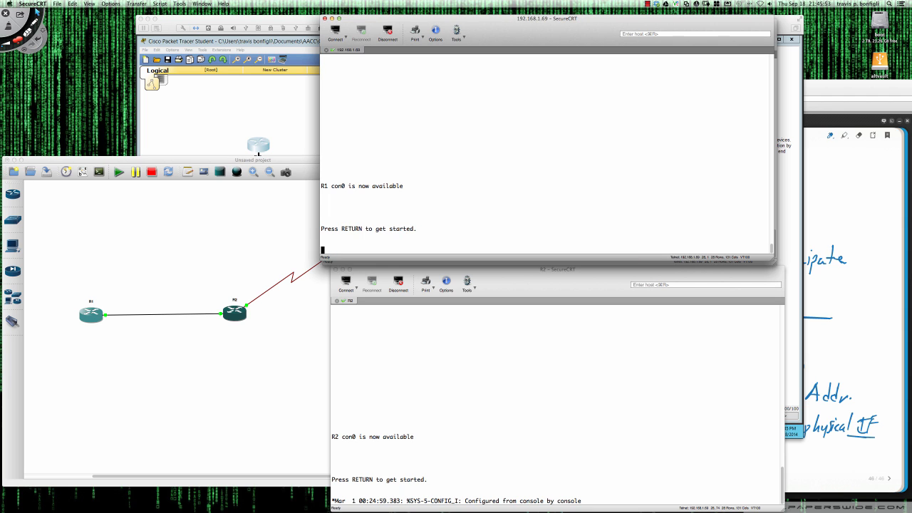
left_click(298, 161)
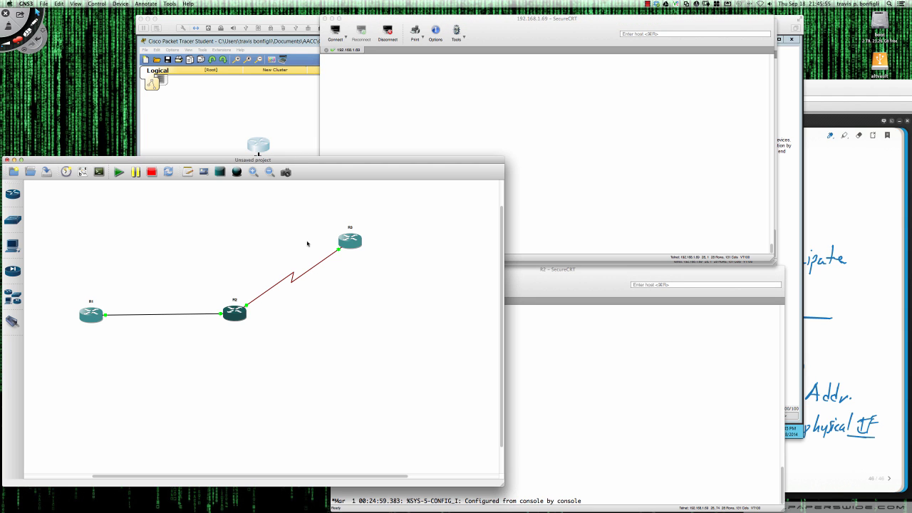
left_click(544, 125)
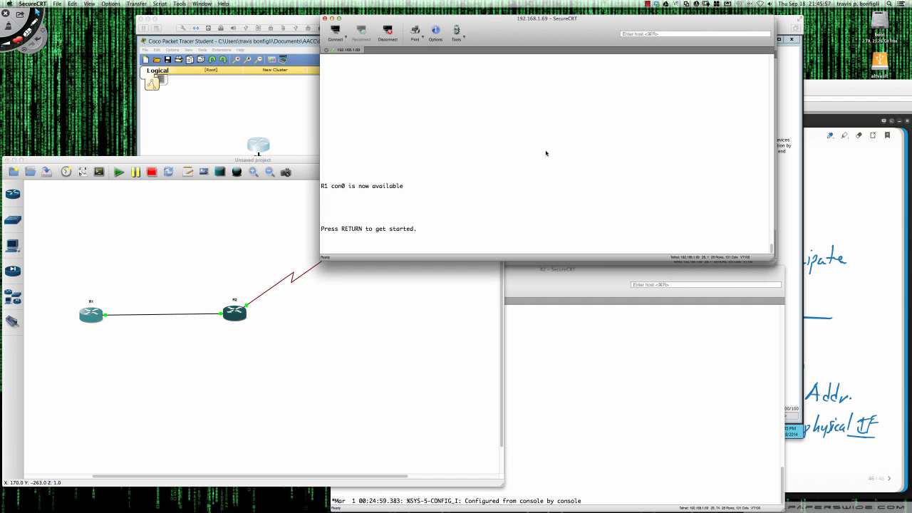
key("Return")
key("Return")
key("Return")
key("Return")
key("Return")
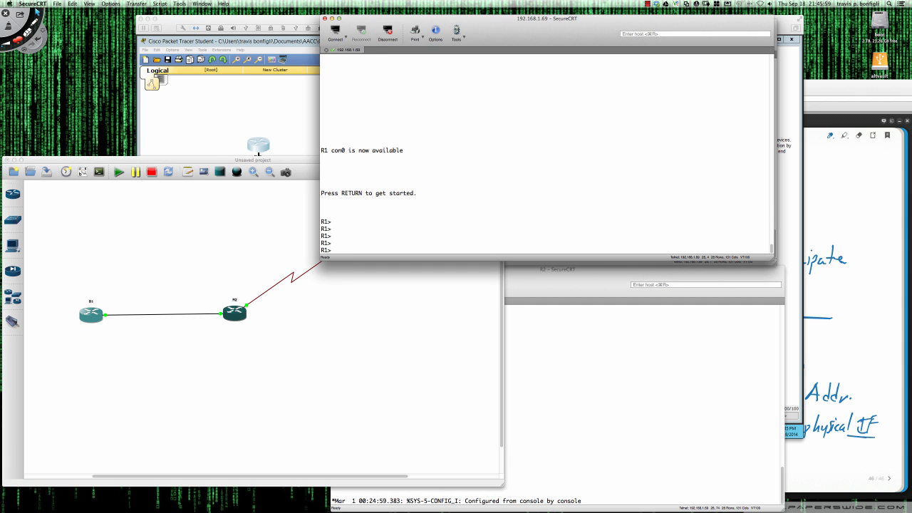
On R1, enter enable mode and run 'sh ip ospf neighbor', showing 10.10.10.2 as FULL/DR.
type("en")
key("Return")
type("sh ip ops")
key("BackSpace")
key("BackSpace")
type("s")
key("BackSpace")
key("BackSpace")
key("BackSpace")
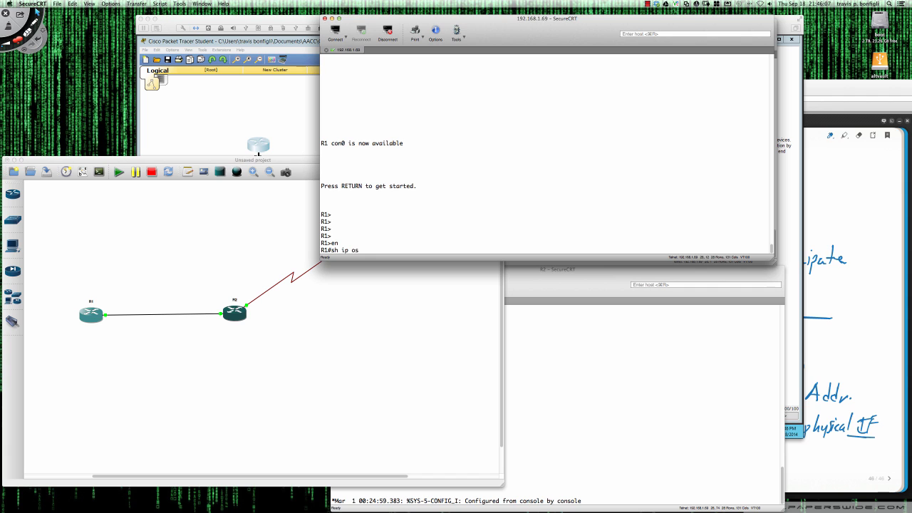
type("pf ne")
key("Tab")
key("Return")
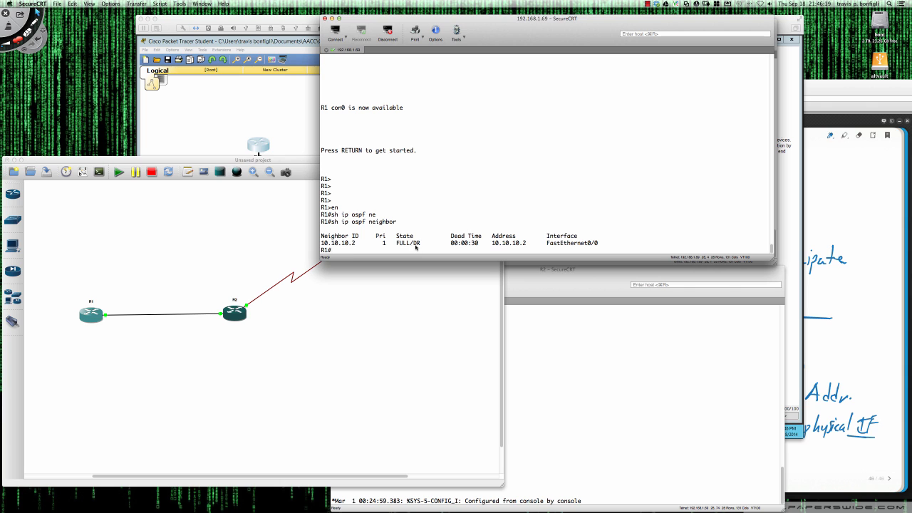
Run 'sh ip route' on R1 and highlight the O*E2 default route via 10.10.10.2.
type("sh ip route")
key("Return")
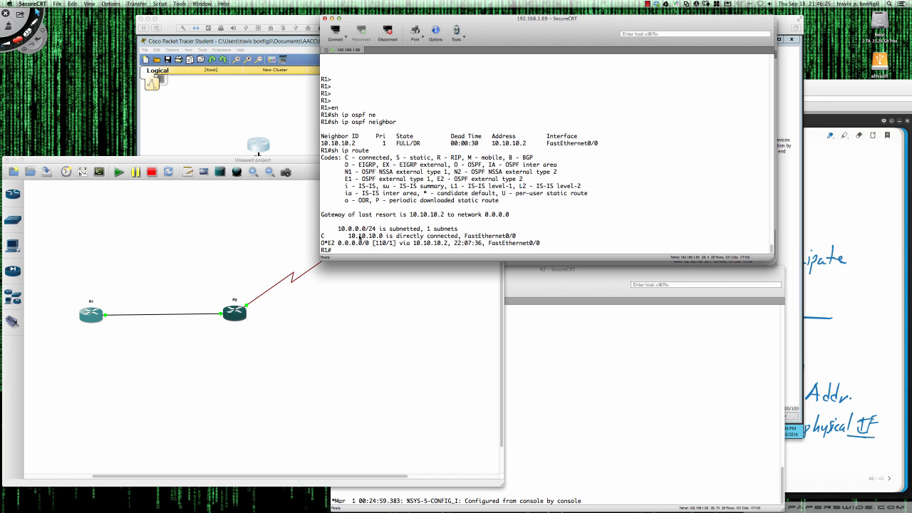
left_click_drag(324, 243, 543, 244)
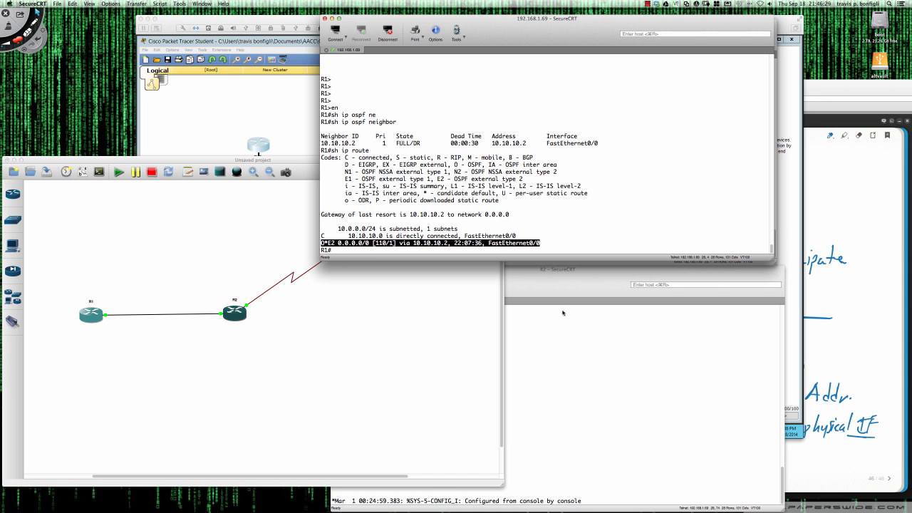
left_click(592, 376)
On R2, enter enable mode and show the running config's router ospf section with default-information originate.
key("Return")
key("Return")
key("Return")
key("Return")
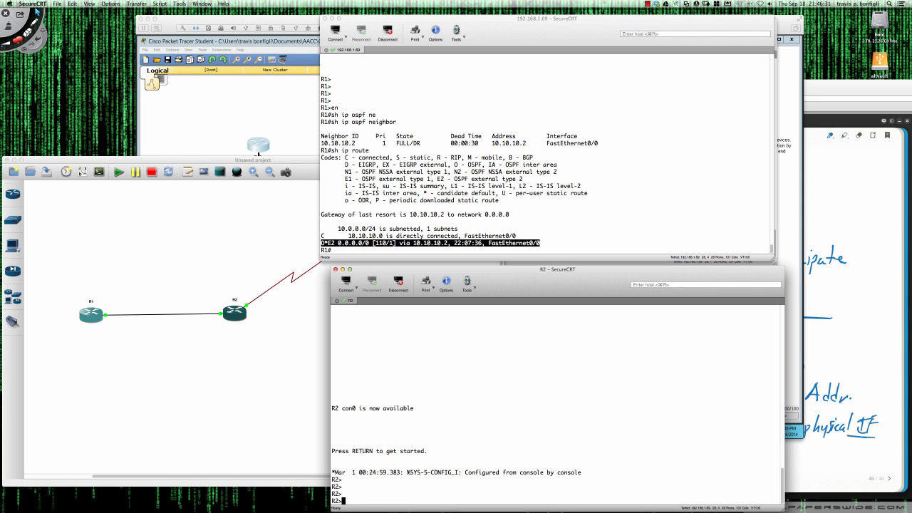
type("en")
key("Return")
type("sh ip")
key("BackSpace")
key("BackSpace")
key("BackSpace")
type("run | sec osp")
key("BackSpace")
key("BackSpace")
key("BackSpace")
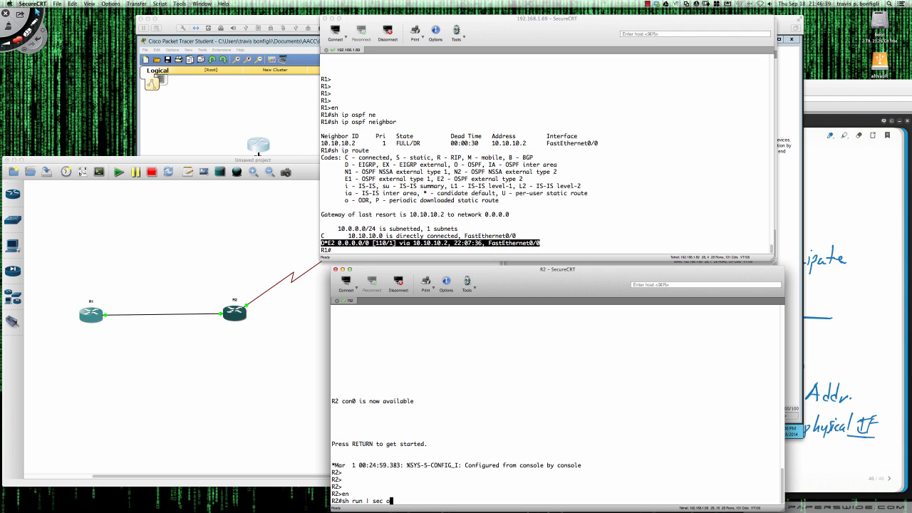
key("BackSpace")
type("router ospf")
key("Return")
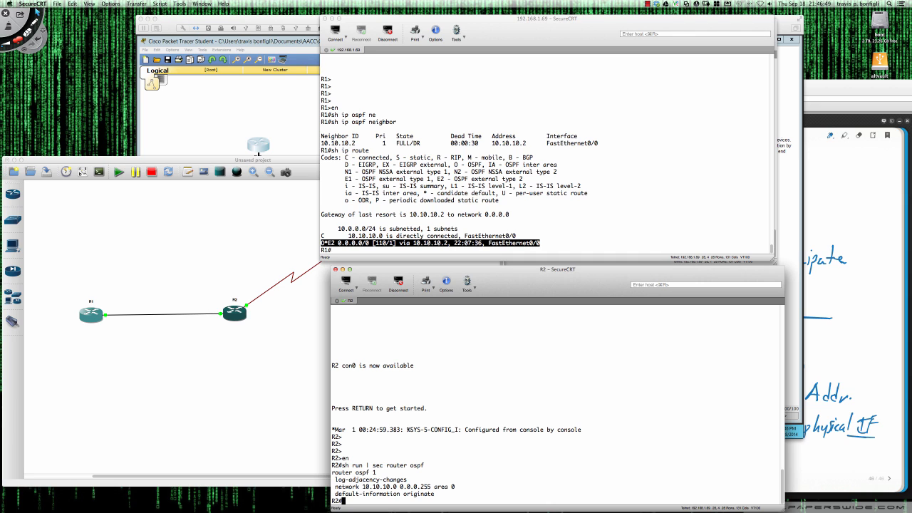
List R2's interfaces and highlight Serial1/0's address 209.165.100.1.
type("ip int bri")
left_click_drag(543, 282, 517, 230)
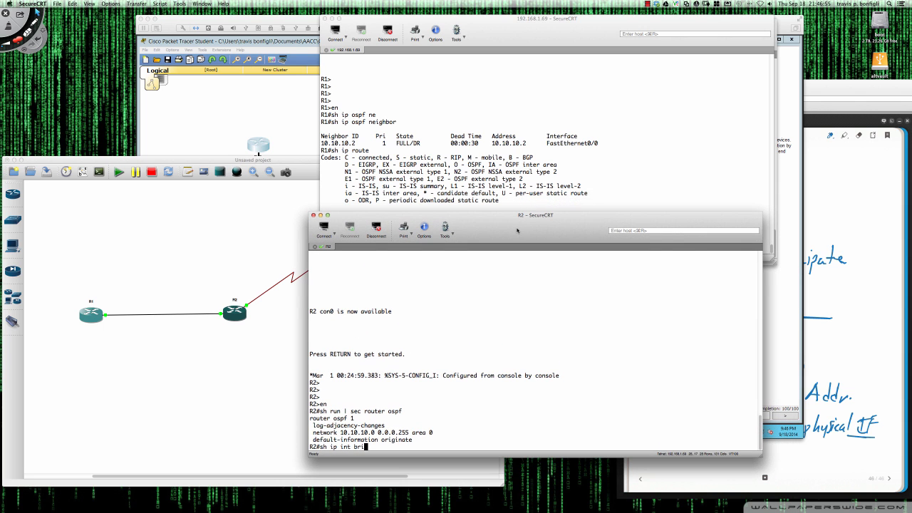
key("Return")
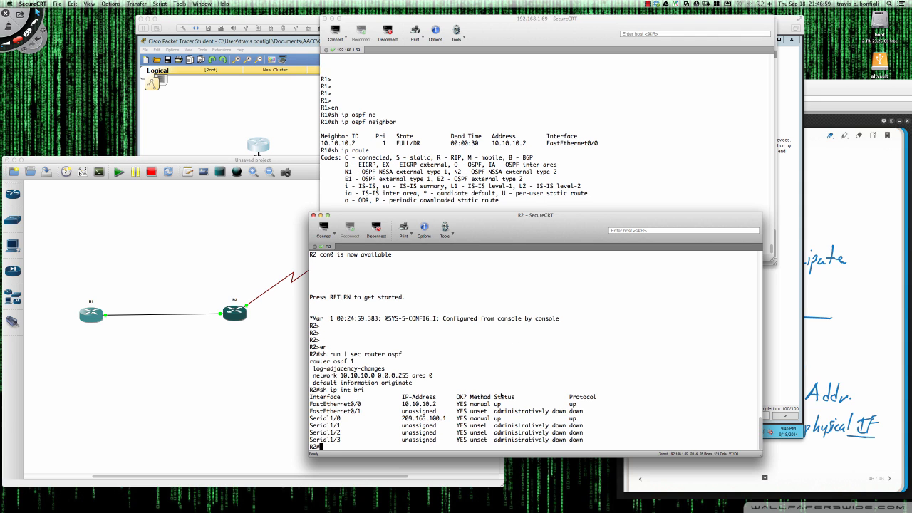
left_click_drag(403, 419, 448, 420)
Mark E2 on R1's default route line, then return to R2's console.
left_click(430, 159)
double_click(331, 243)
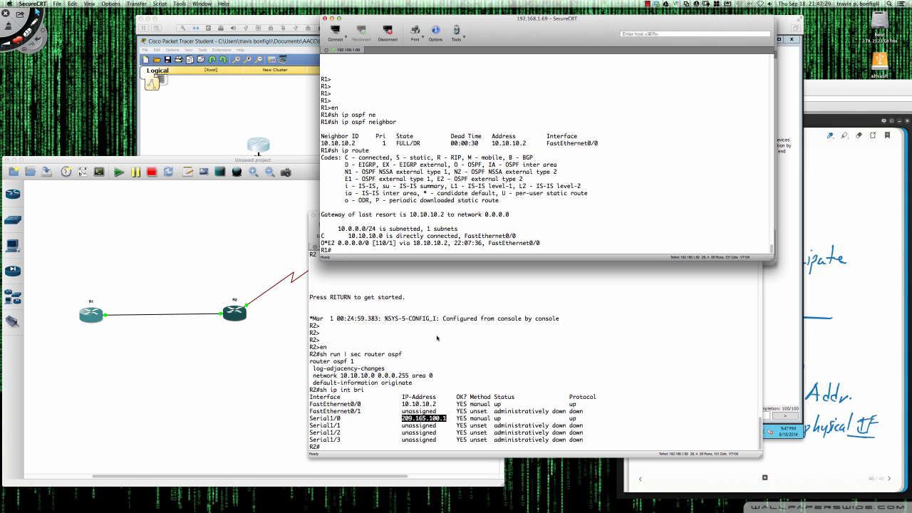
double_click(332, 243)
left_click(517, 310)
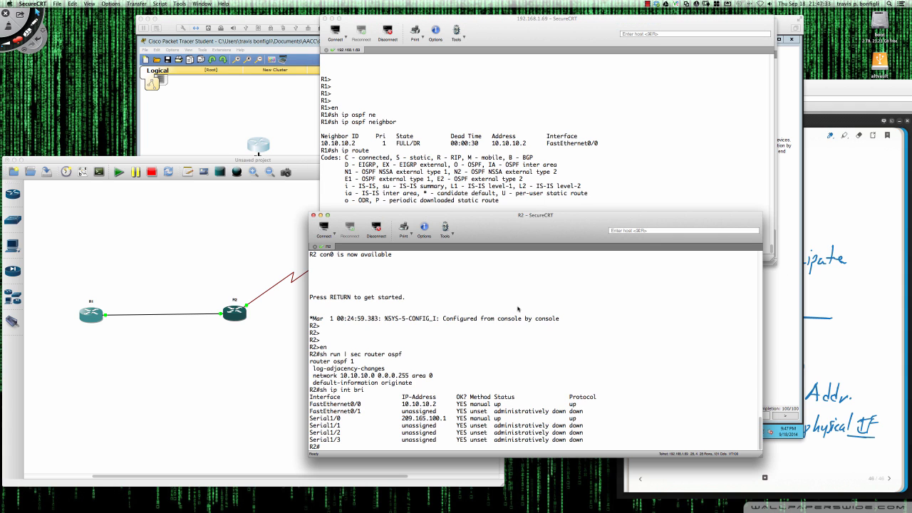
On R2, enter configuration mode for OSPF process 1 with 'conf t' and 'router ospf 1'.
key("Return")
key("Return")
key("Return")
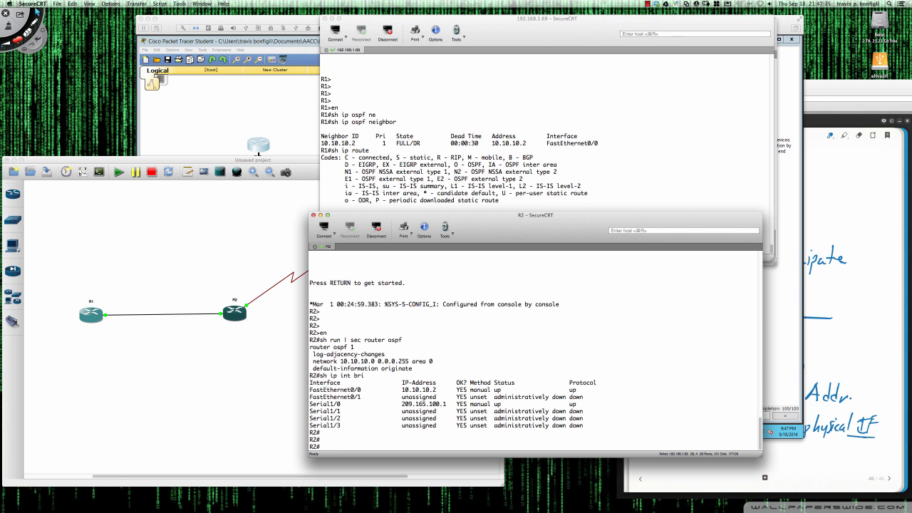
type("conf t")
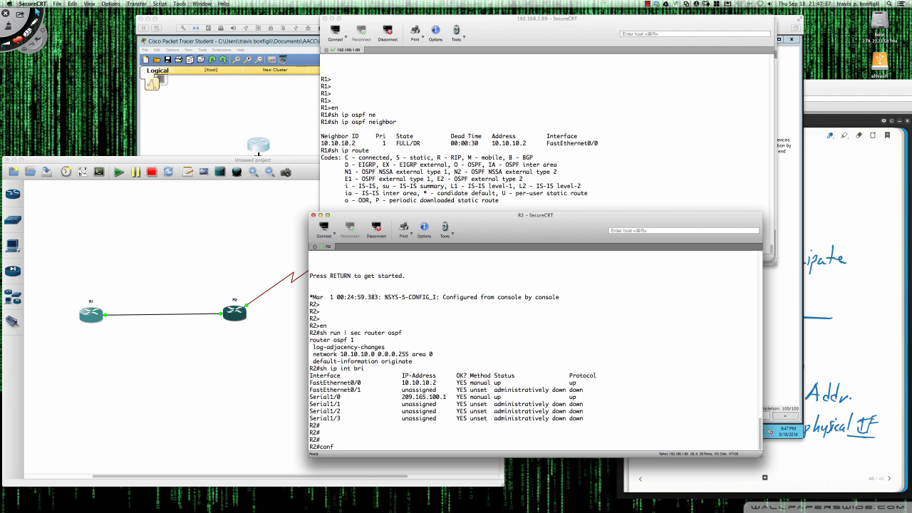
key("Return")
type("router")
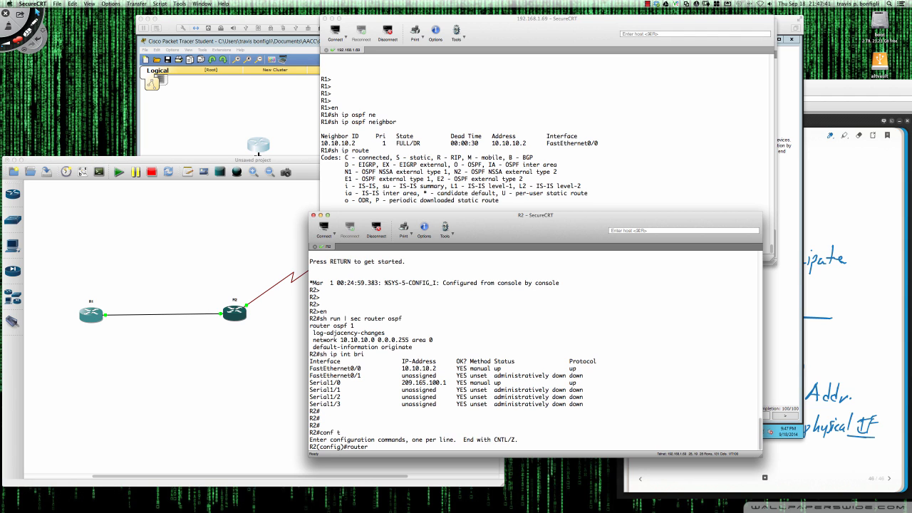
type(" ospf 1")
key("Return")
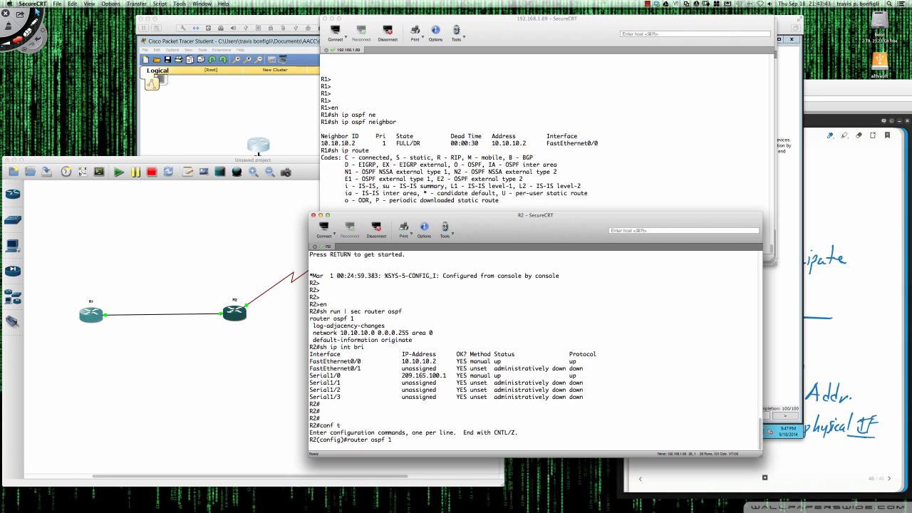
Build 'default-information originate metric-type' and list its available options with '?'.
type("def")
key("Tab")
type("-i")
key("Tab")
type("or")
key("Tab")
type("?")
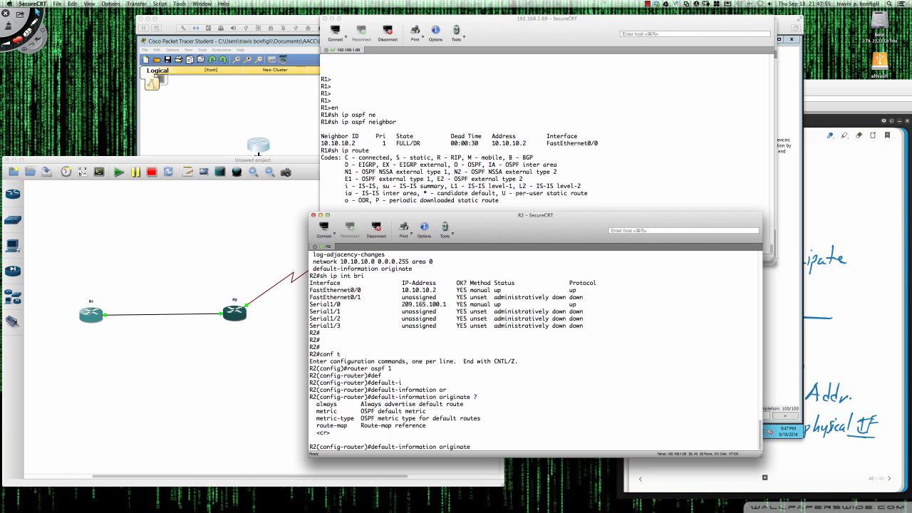
type("met")
key("Tab")
type("ric")
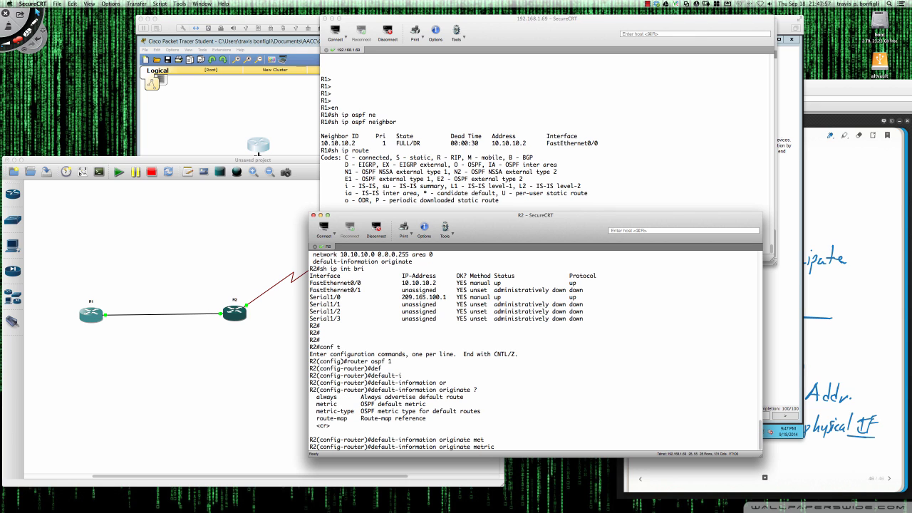
type("-t")
key("Tab")
type("?")
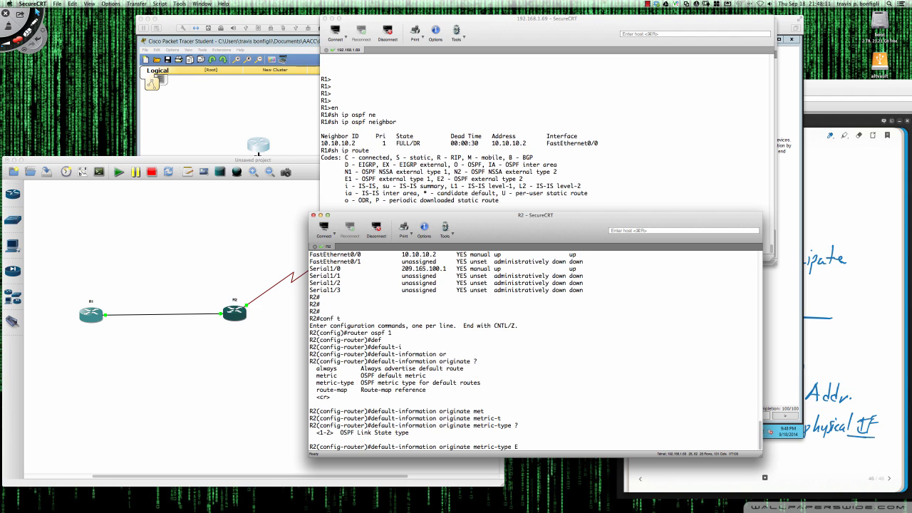
Apply 'default-information originate metric-type 1' after the first attempt is rejected as invalid input.
type("1")
key("Return")
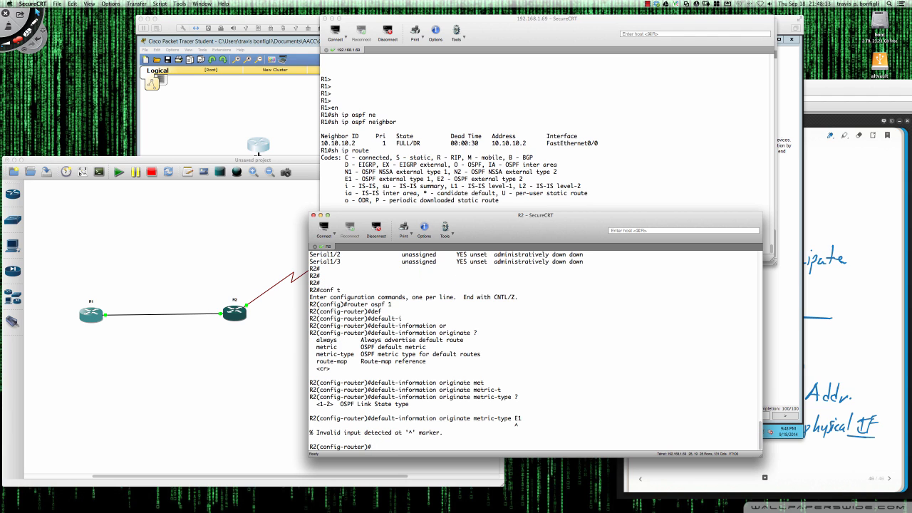
key("Up")
key("BackSpace")
key("BackSpace")
type("1")
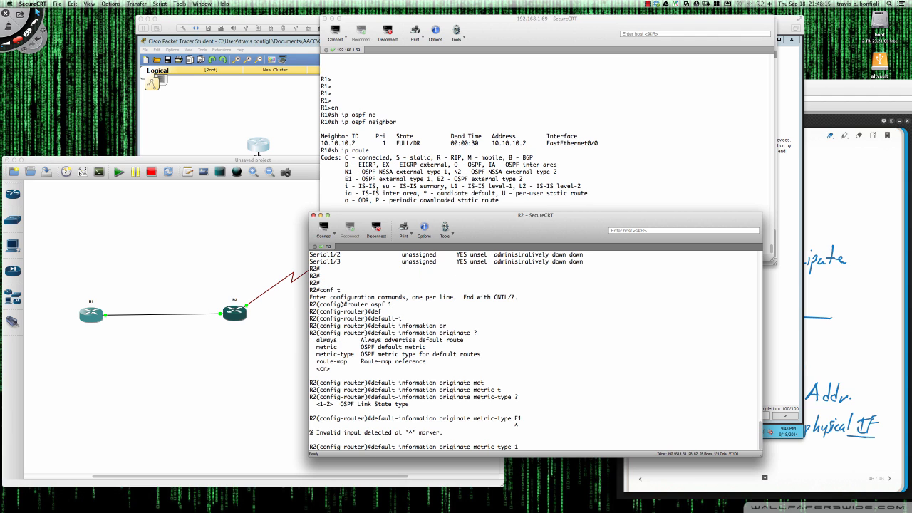
key("Return")
Run 'sh ip route' on R1 to check the default route type.
left_click(503, 184)
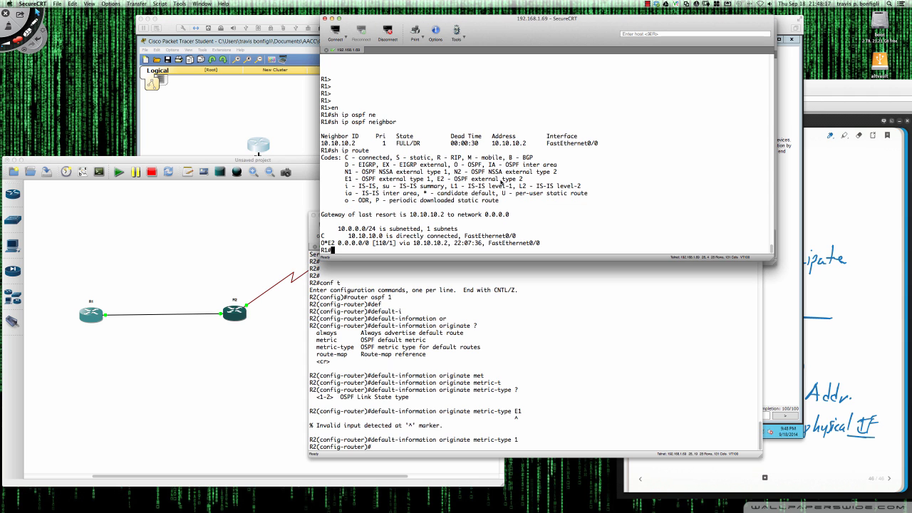
type("sh ip route")
key("Return")
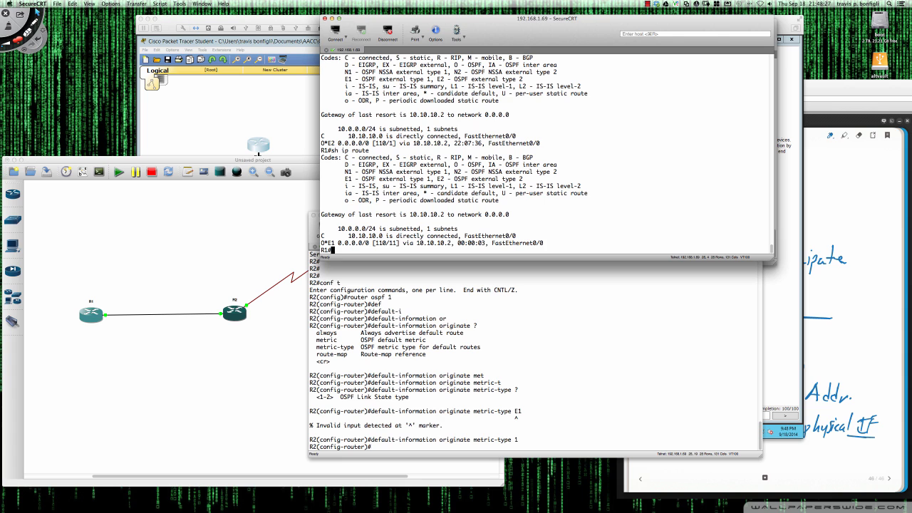
Change R2's default origination to metric-type 2 and recheck R1's routing table.
left_click(395, 447)
left_click_drag(371, 442, 519, 442)
key("super+c")
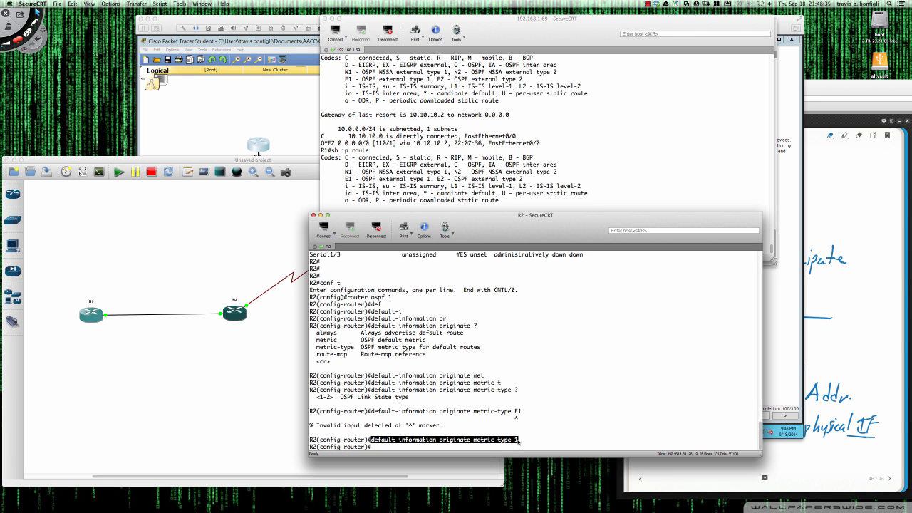
left_click(533, 433)
key("super+v")
key("BackSpace")
type("2")
key("Return")
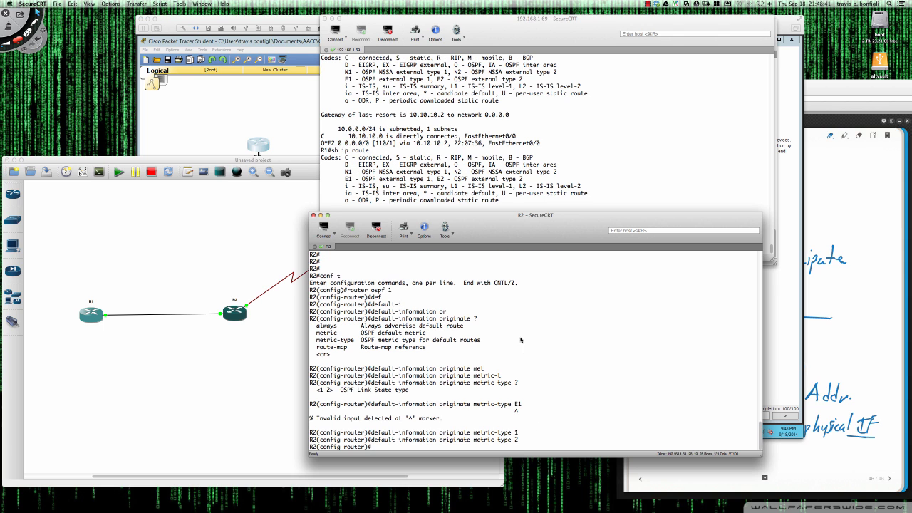
left_click(458, 172)
key("Up")
key("Return")
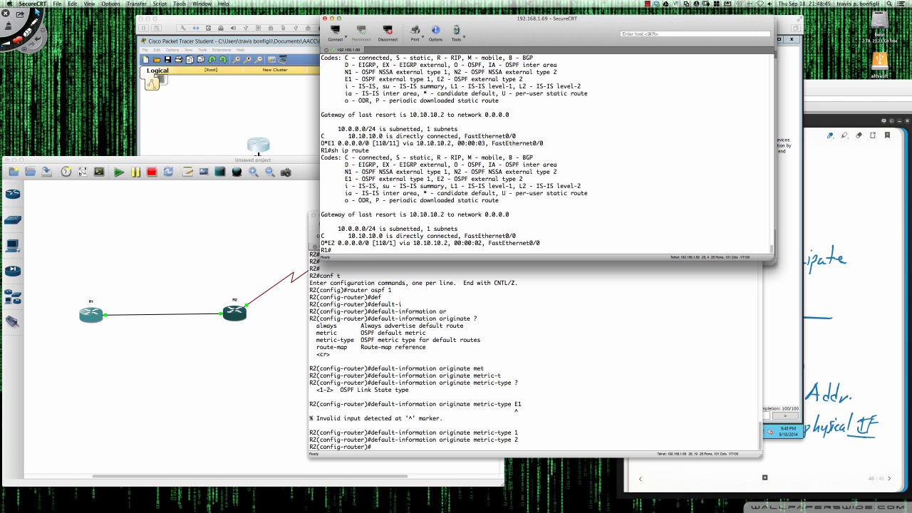
Reissue plain 'default-information originate' on R2 and display R1's routing table again.
left_click(520, 352)
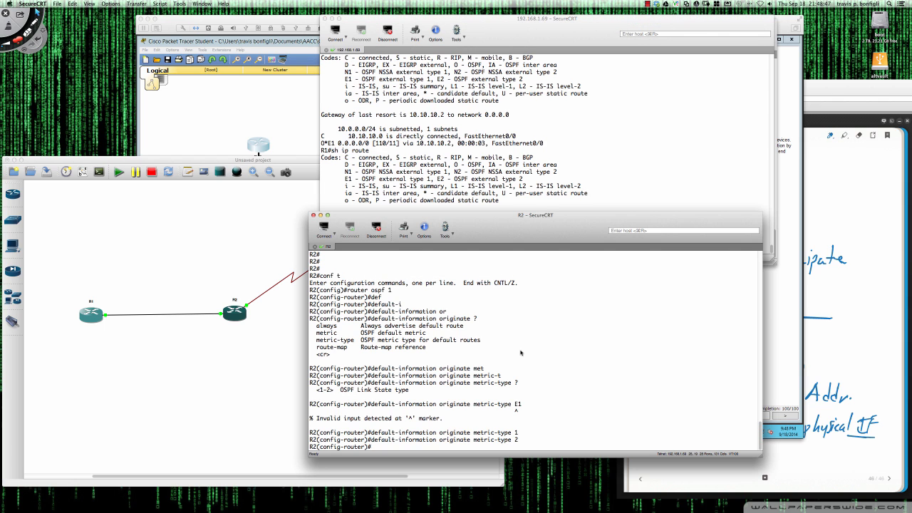
key("Up")
key("BackSpace")
key("BackSpace")
key("BackSpace")
key("BackSpace")
key("BackSpace")
key("BackSpace")
key("BackSpace")
key("BackSpace")
key("BackSpace")
key("BackSpace")
key("BackSpace")
key("BackSpace")
key("Return")
left_click(488, 208)
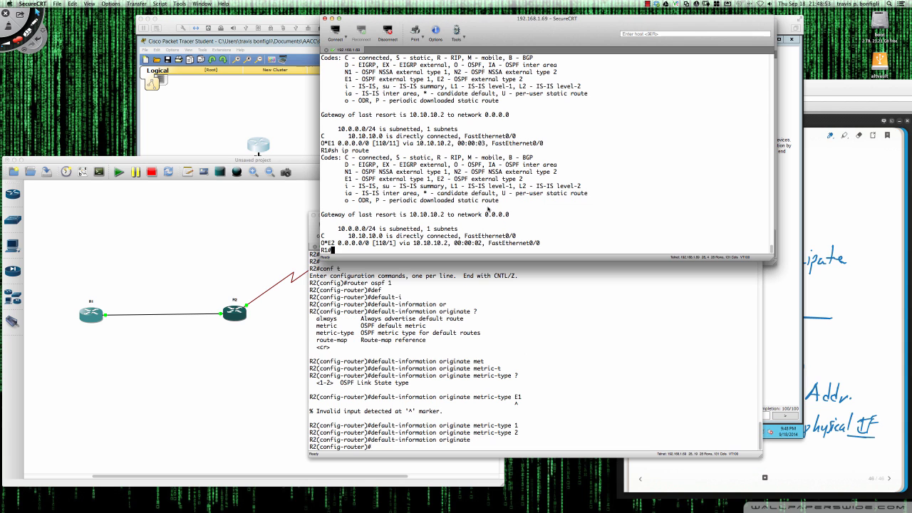
type("sh ip route")
key("Return")
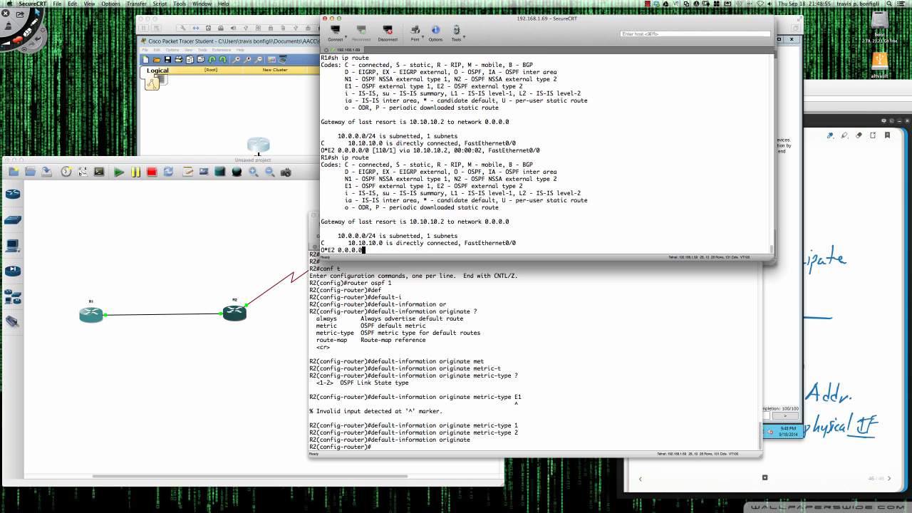
Reapply metric-type 1 on R2 and rerun 'sh ip route' on R1, now showing O*E1 [110/11].
left_click(508, 330)
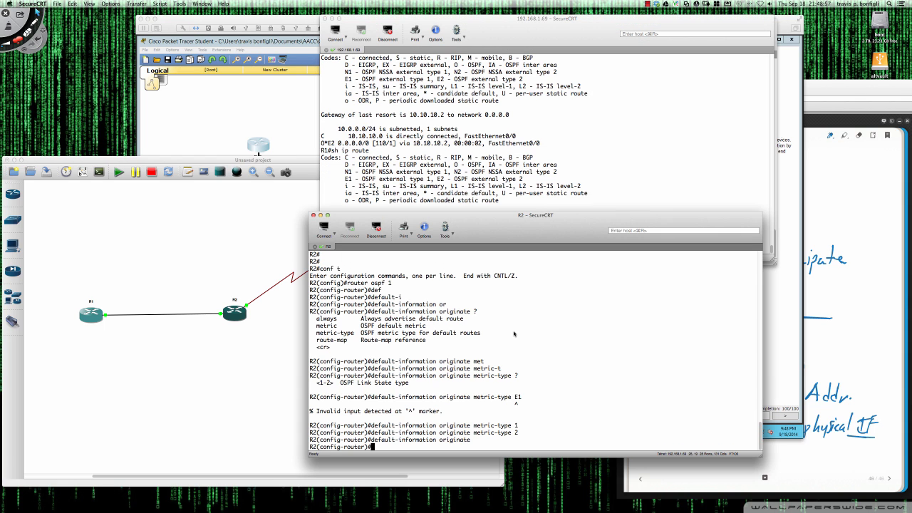
key("Up")
key("Up")
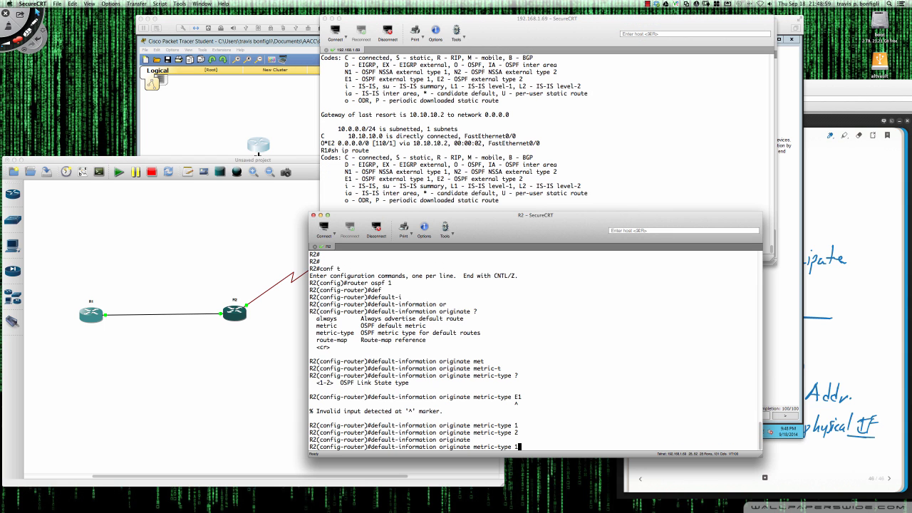
key("Return")
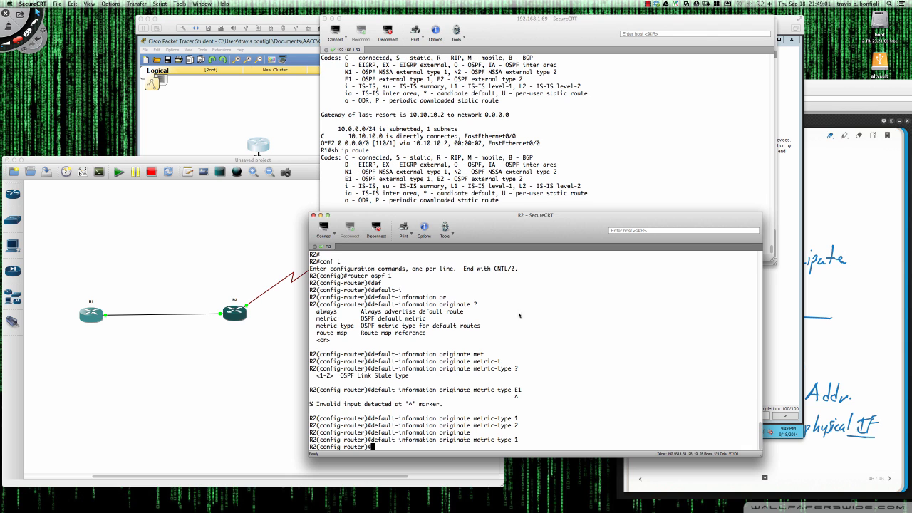
left_click(516, 176)
key("Return")
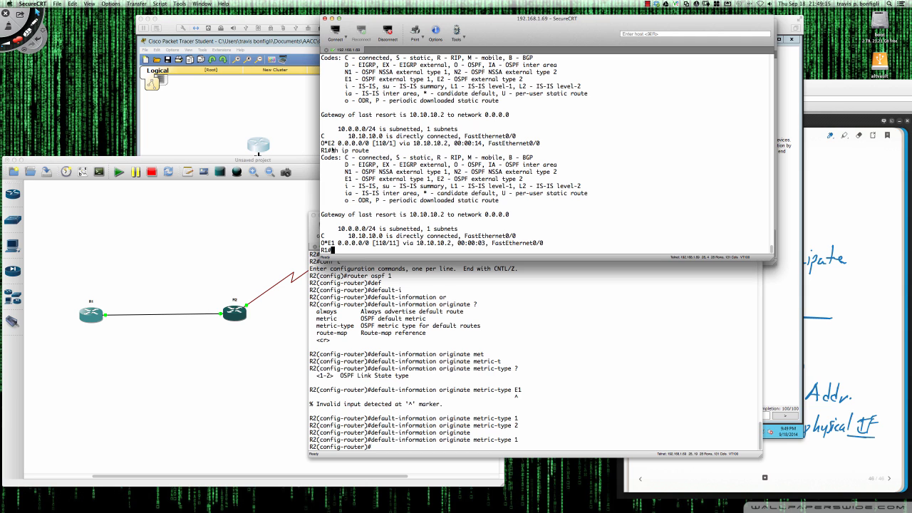
Highlight R1's E2 [110/1] and E1 [110/11] default routes, then metric-type 1 in R2's last command.
left_click_drag(329, 144, 398, 144)
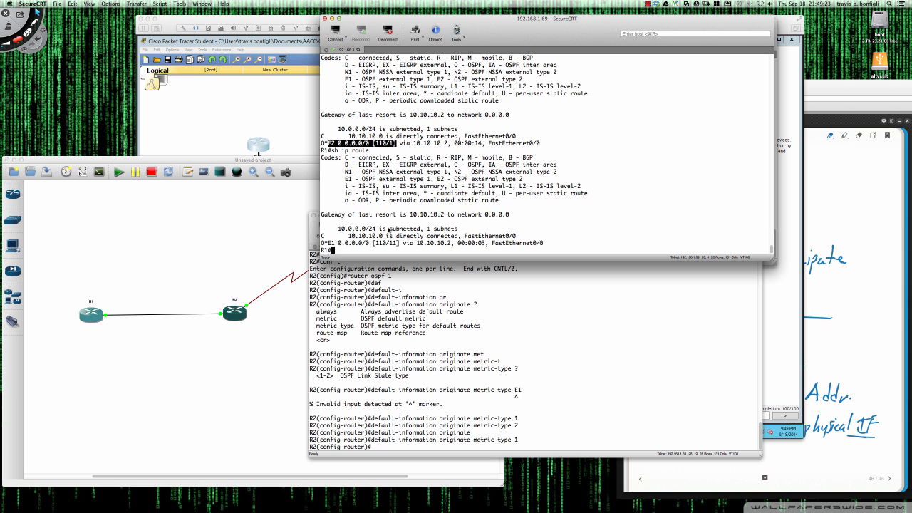
left_click_drag(328, 243, 399, 245)
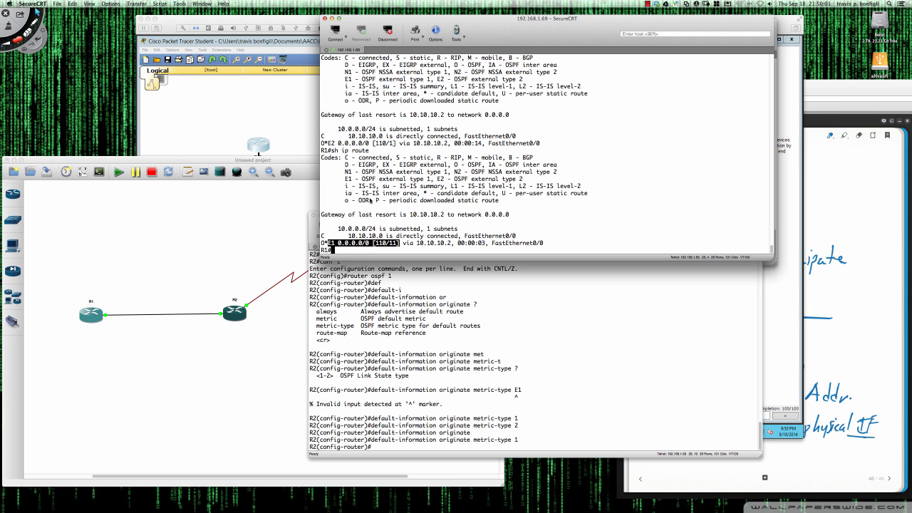
left_click(331, 247)
left_click_drag(330, 247, 401, 245)
left_click(387, 250)
left_click_drag(508, 441, 474, 442)
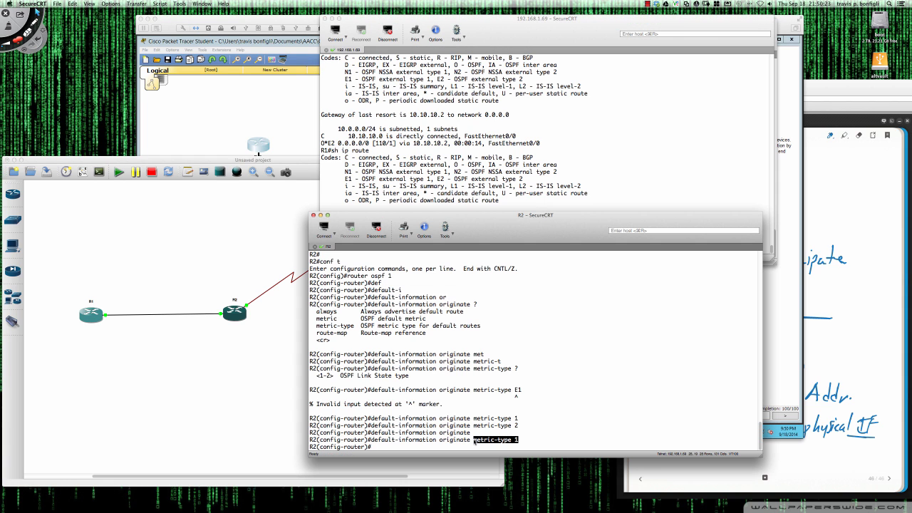
Reissue plain 'default-information originate' on R2; R1's table still shows O*E1 0.0.0.0/0 [110/11].
left_click(521, 442)
key("Up")
key("Up")
key("Return")
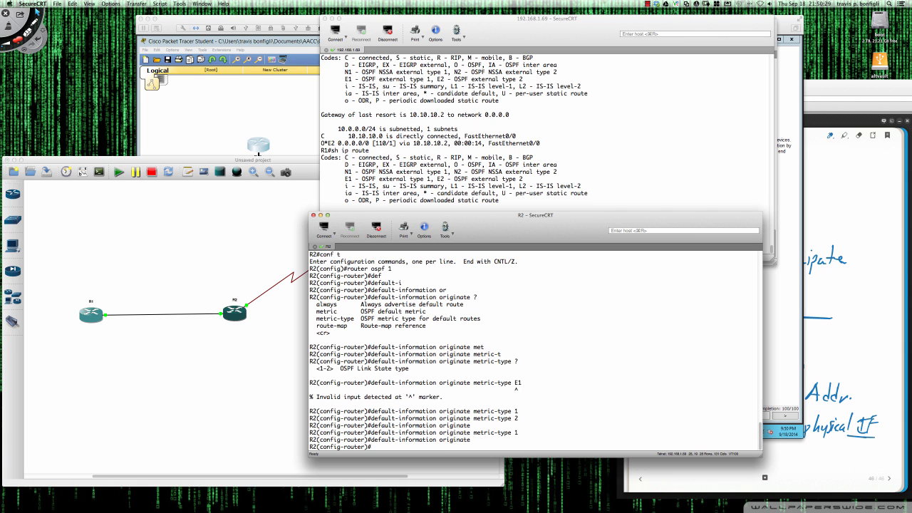
left_click(516, 207)
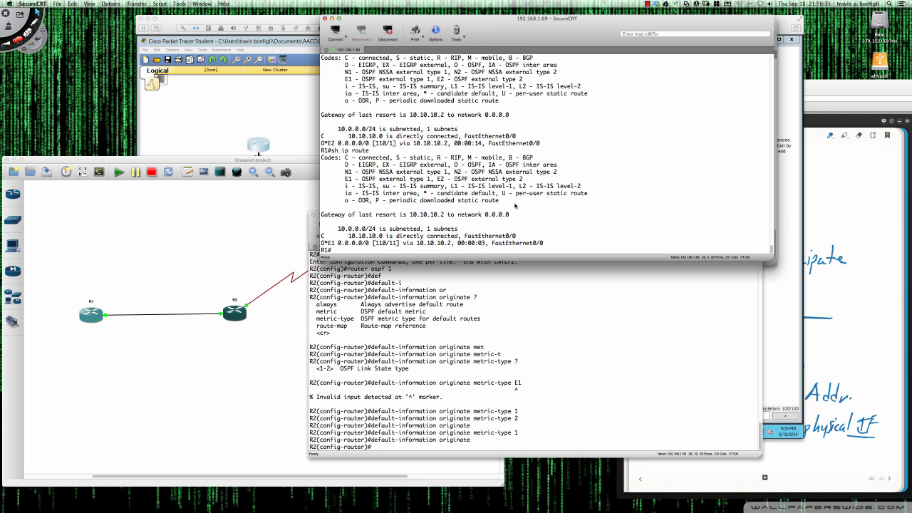
key("Up")
key("Return")
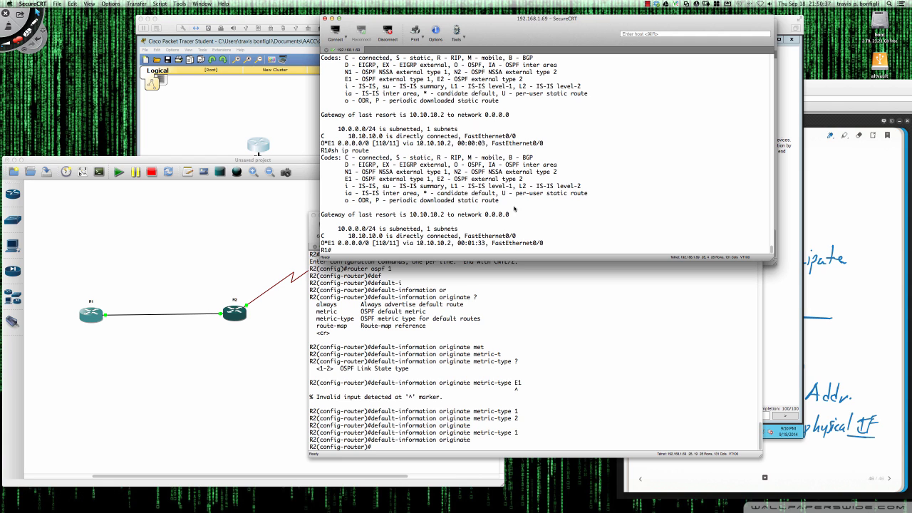
Reset R1's OSPF process with clear ip ospf process, confirming yes.
type("clear ip ospf proc")
key("Return")
type("yes")
key("Return")
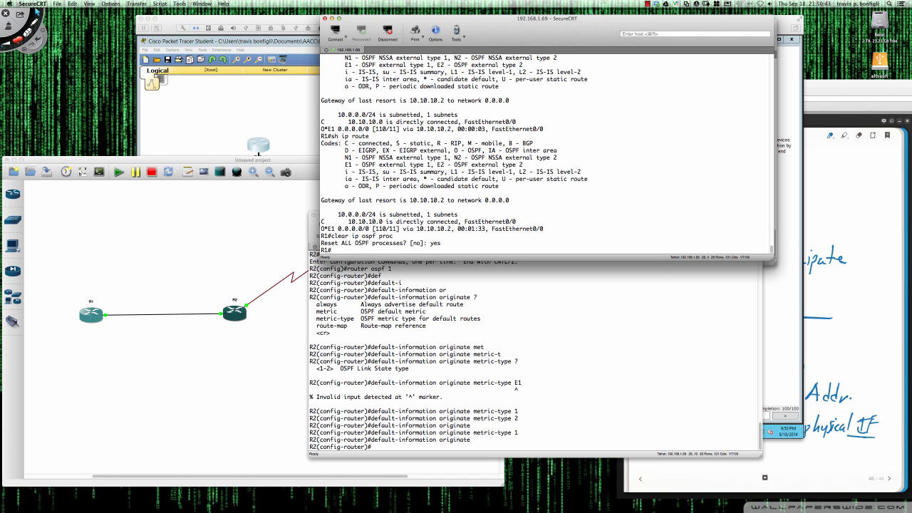
key("Return")
key("Return")
key("Return")
key("Return")
key("Return")
Check R1's routing table twice until O*E1 0.0.0.0/0 [110/11] via 10.10.10.2 returns.
type("sh ip route")
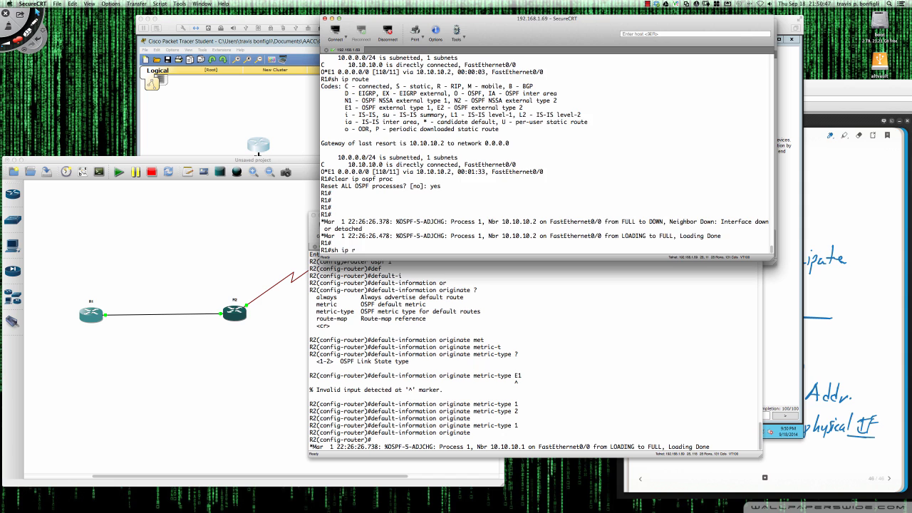
key("Return")
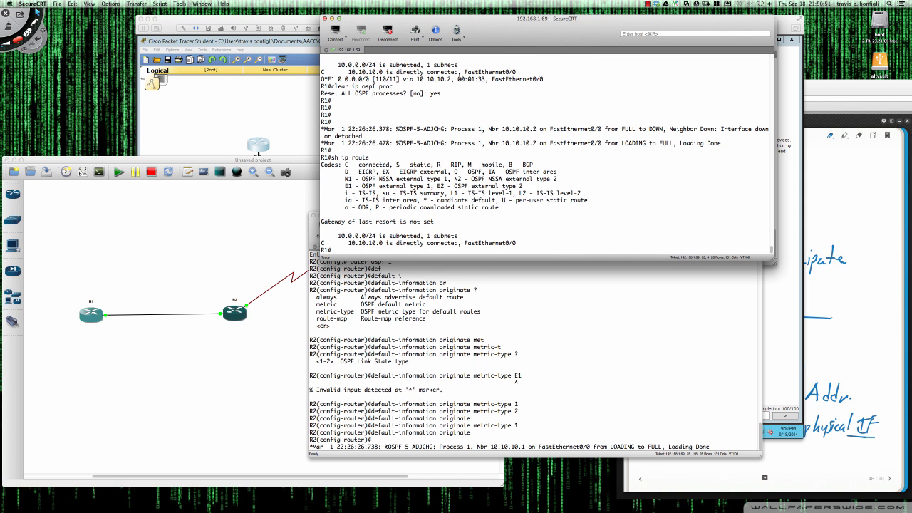
type("sh ip route")
key("Return")
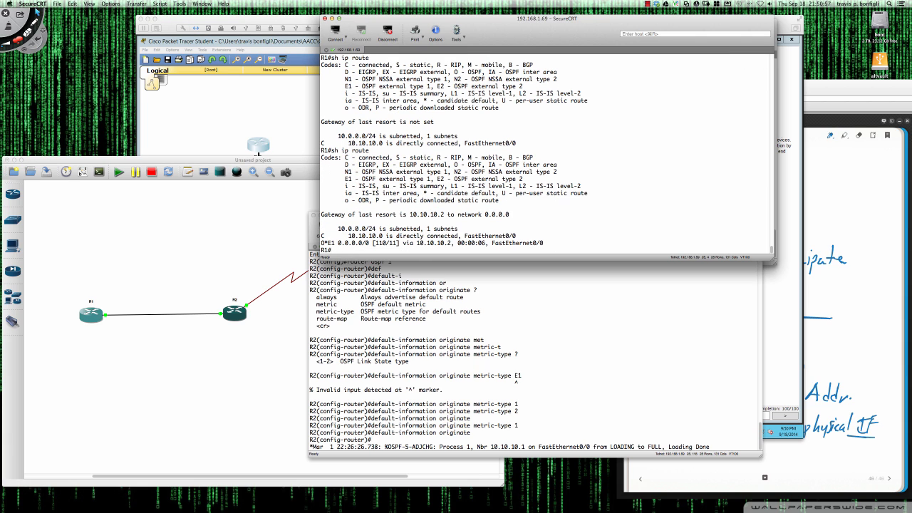
On R2, apply default-information originate metric-type 2.
left_click(561, 406)
left_click_drag(473, 425, 519, 426)
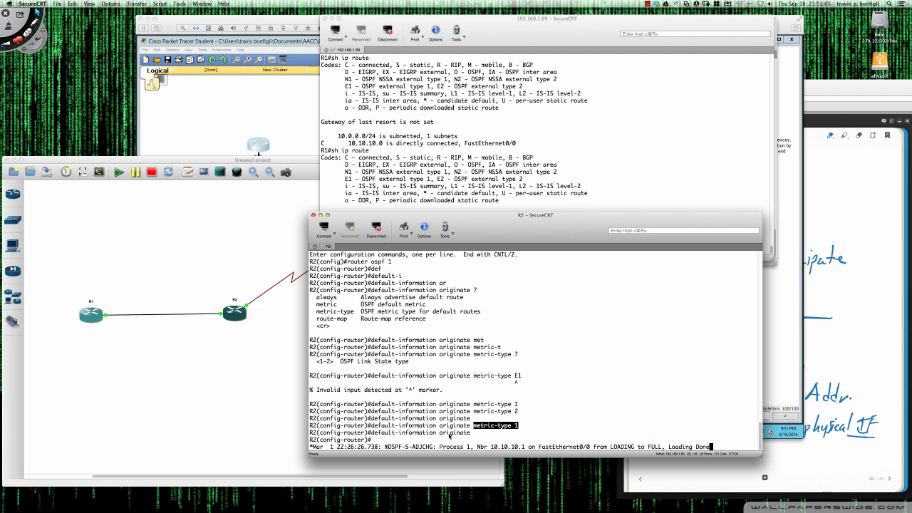
key("Return")
key("Return")
key("Return")
key("Return")
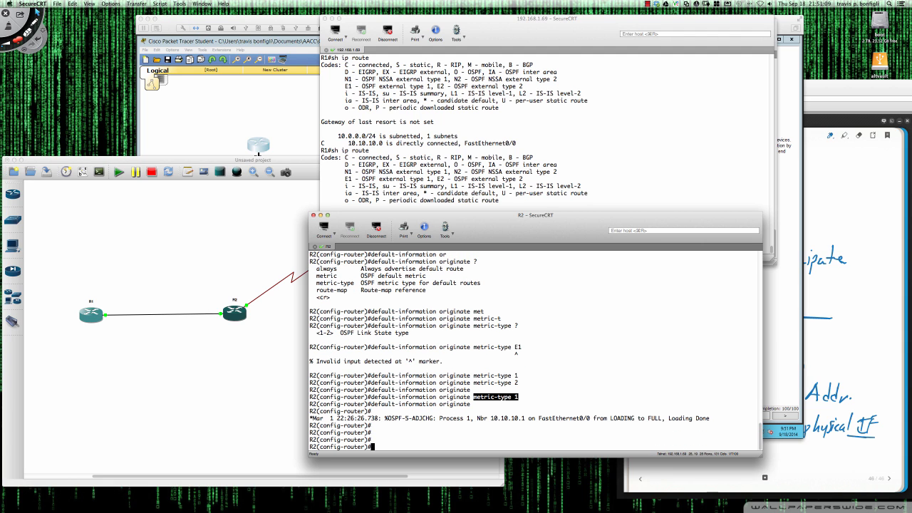
key("Up")
key("Up")
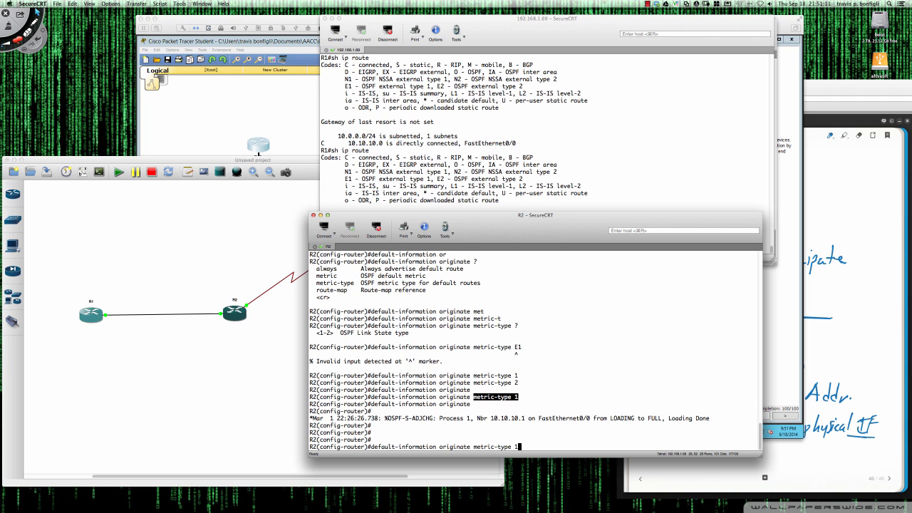
key("Up")
key("Return")
Run sh ip route on R1 to see the default as O*E2 [110/1].
left_click(536, 154)
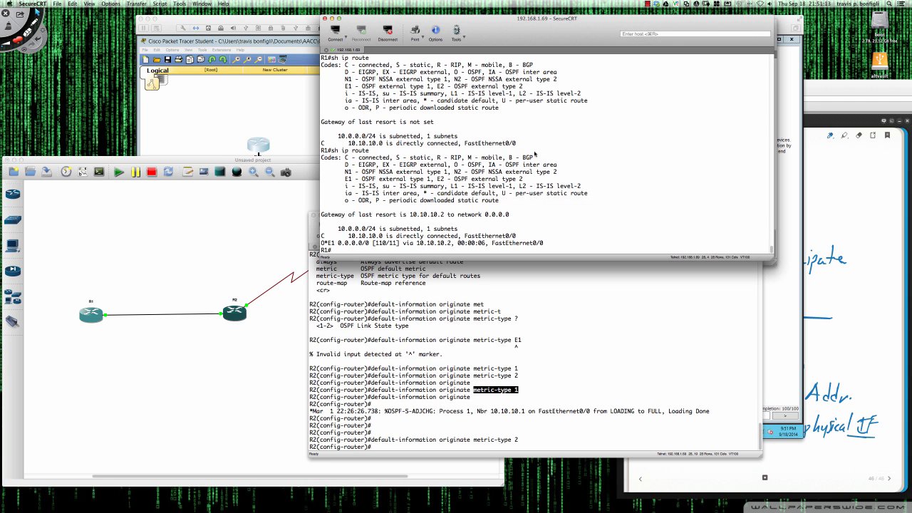
key("Return")
key("Return")
type("sh ip route")
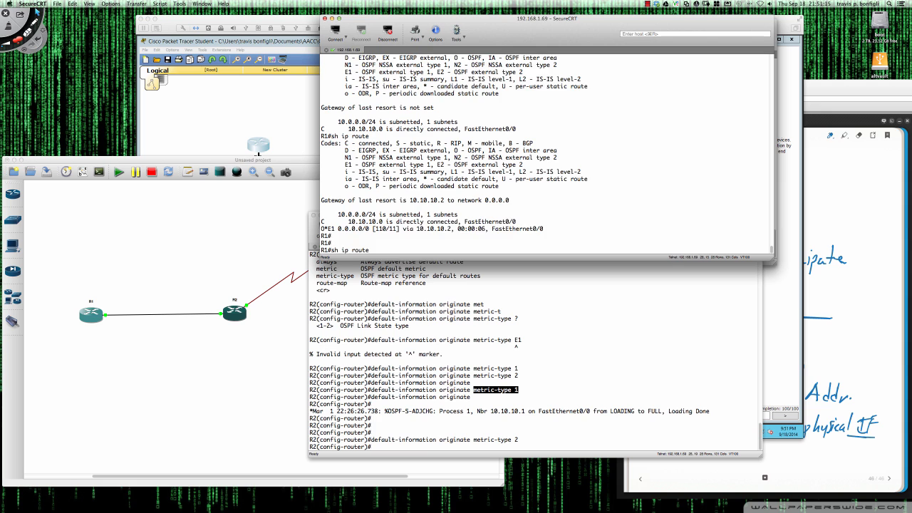
key("Return")
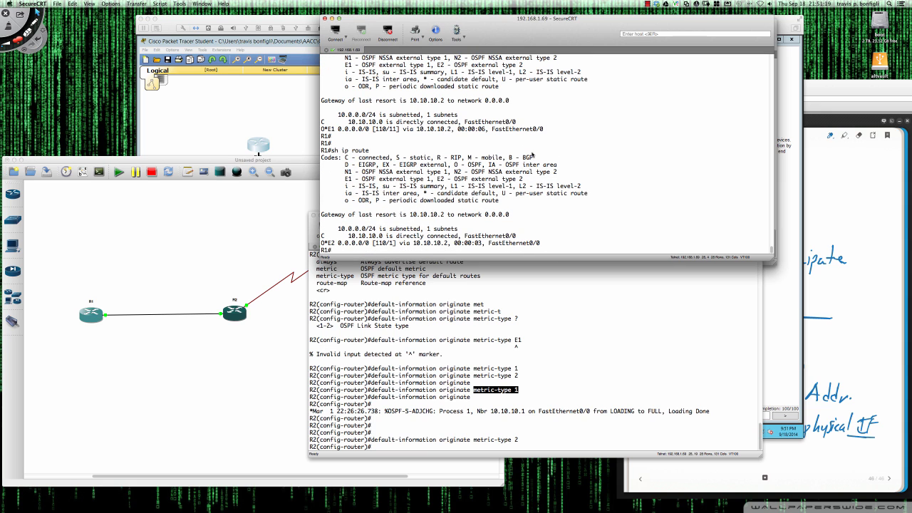
Compare the new [110/1] metric with the old [110/11], then return to Packet Tracer.
left_click_drag(390, 245, 393, 246)
left_click_drag(392, 245, 397, 246)
left_click(391, 248)
left_click_drag(390, 130, 397, 132)
left_click(784, 19)
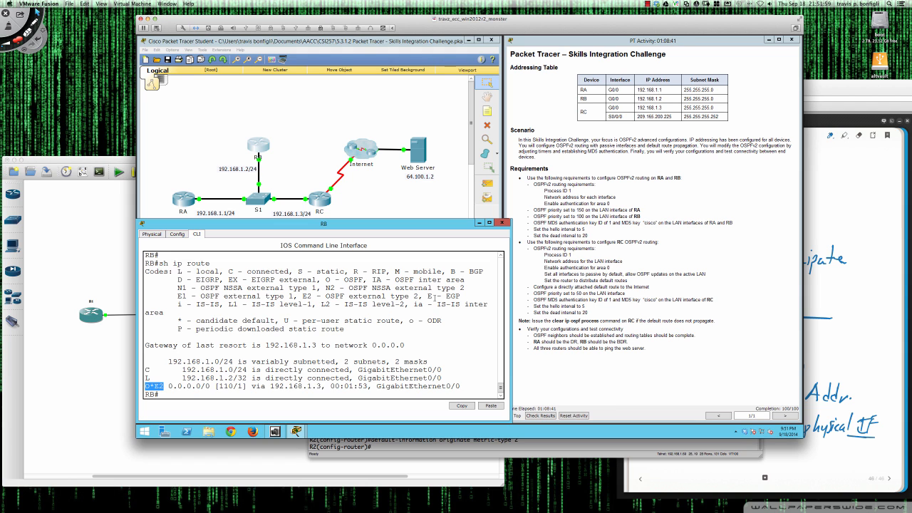
Ping the web server 64.100.1.2 from RA's CLI.
left_click(184, 198)
left_click(184, 198)
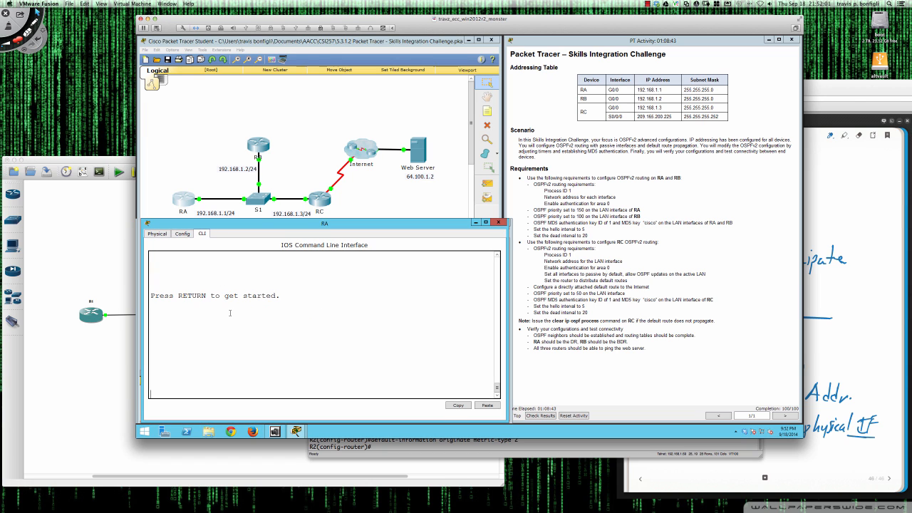
key("Return")
key("Return")
key("Return")
type("pin")
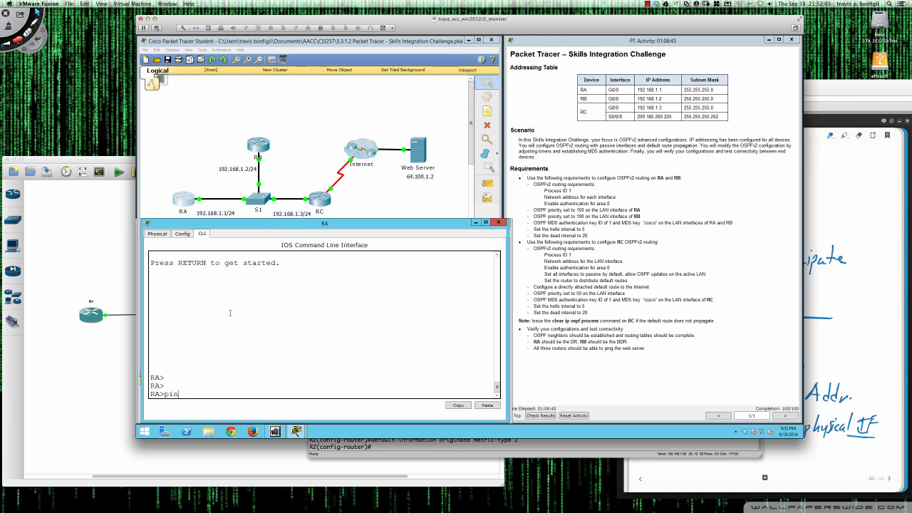
type("g 64.100.1.2")
key("Return")
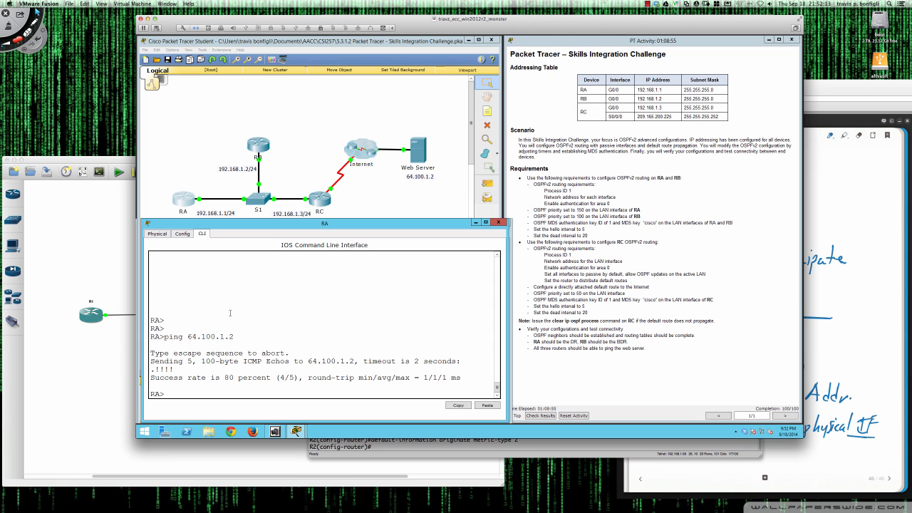
Ping 64.100.1.2 from RB's CLI.
left_click(261, 158)
key("Return")
key("Return")
key("Return")
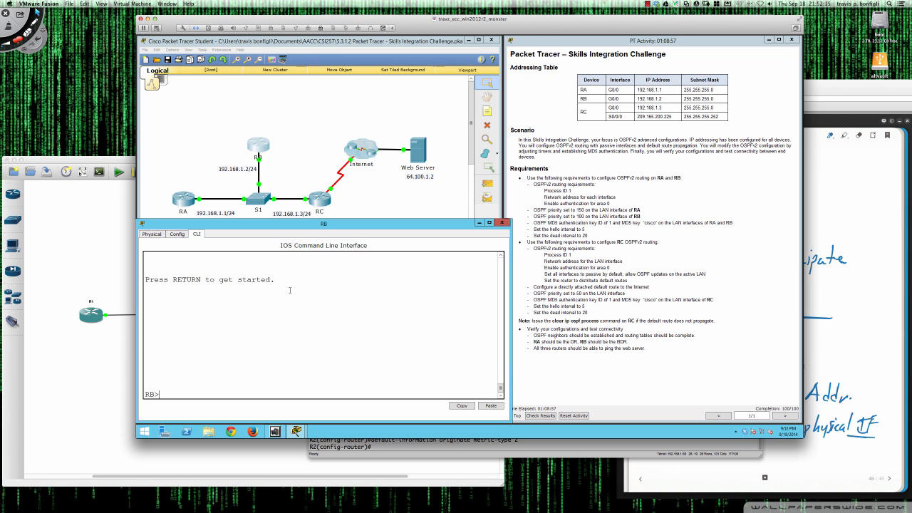
type("ping 64.")
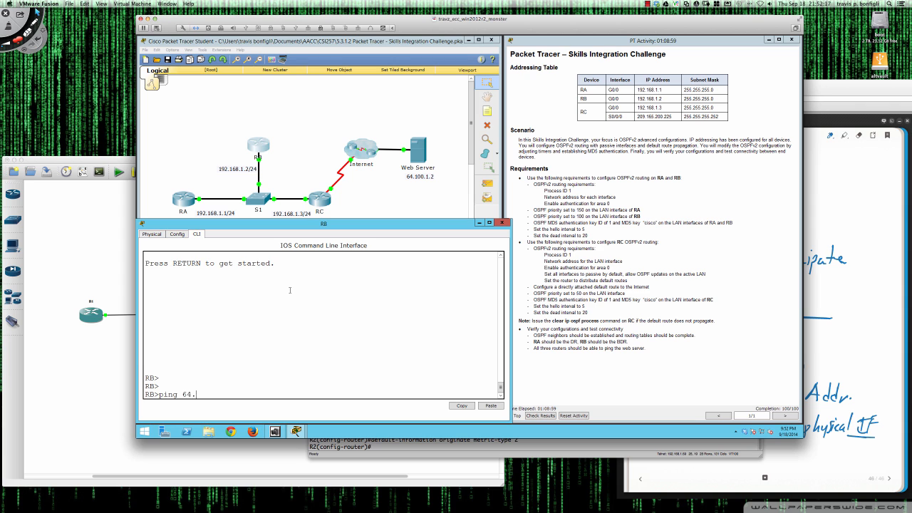
type("100.1.2")
key("Return")
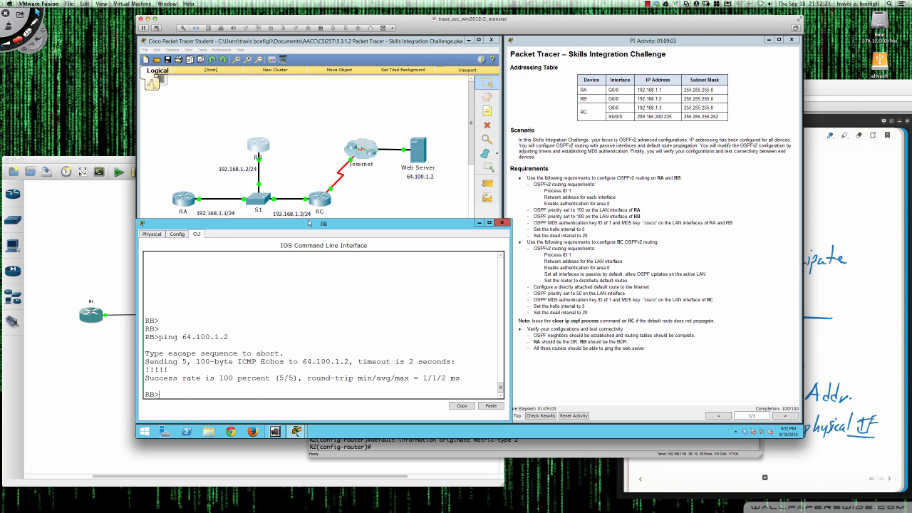
Ping 64.100.1.2 from RC's CLI, getting 100 percent success.
left_click(318, 201)
key("Return")
key("Return")
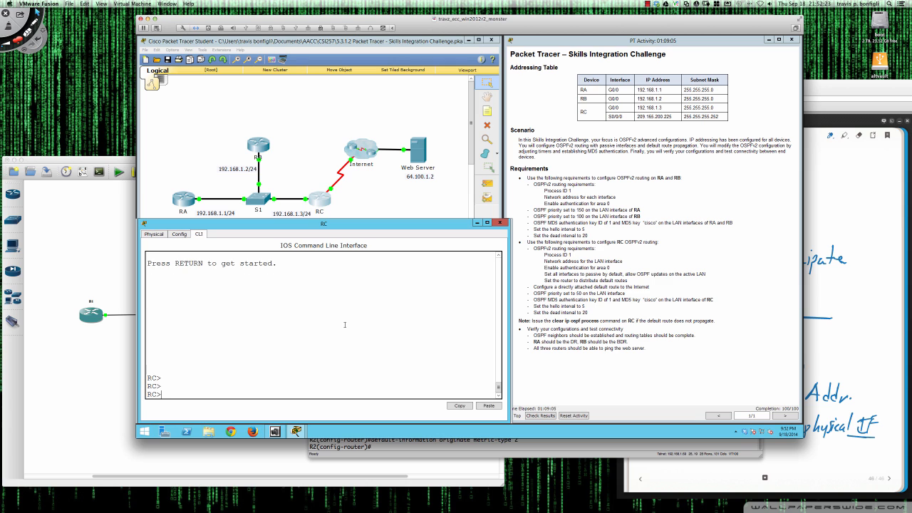
type("ping 64.100.1.2")
key("Return")
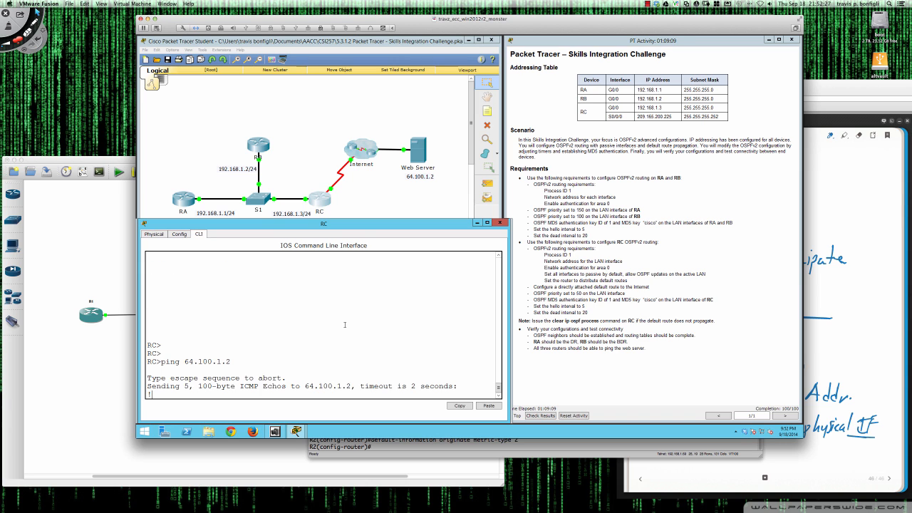
key("Return")
key("Return")
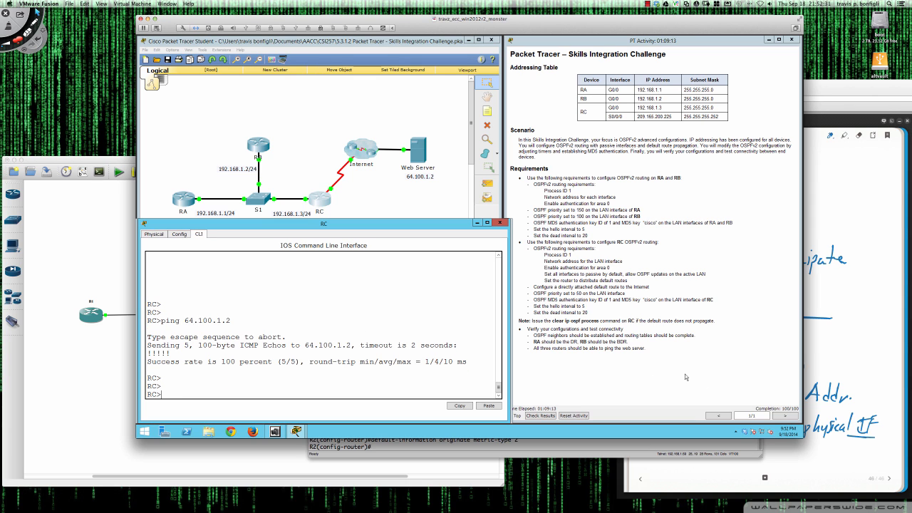
Circle the DR/BDR heading and underline the default 1 and priority values 0 and 255.
left_click(834, 191)
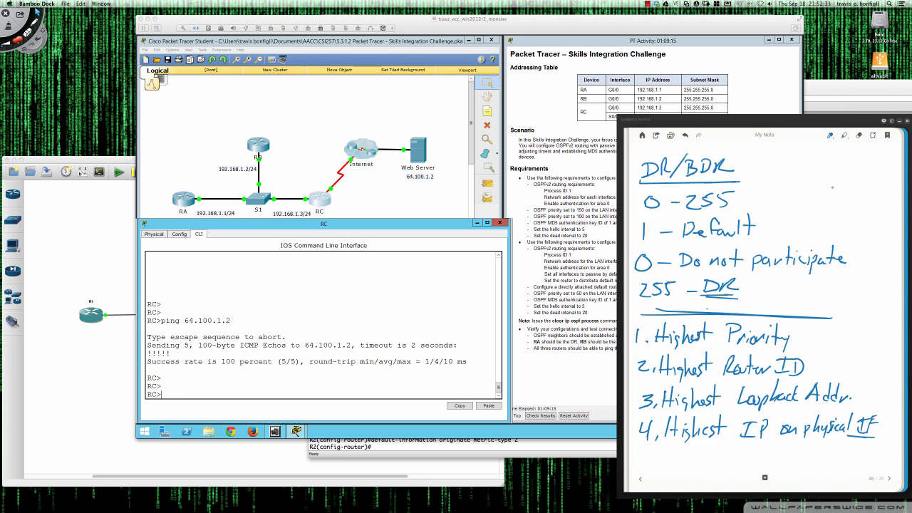
mouse_move(701, 148)
left_mouse_down()
mouse_move(654, 148)
mouse_move(638, 181)
mouse_move(713, 185)
mouse_move(741, 163)
mouse_move(681, 146)
left_mouse_up()
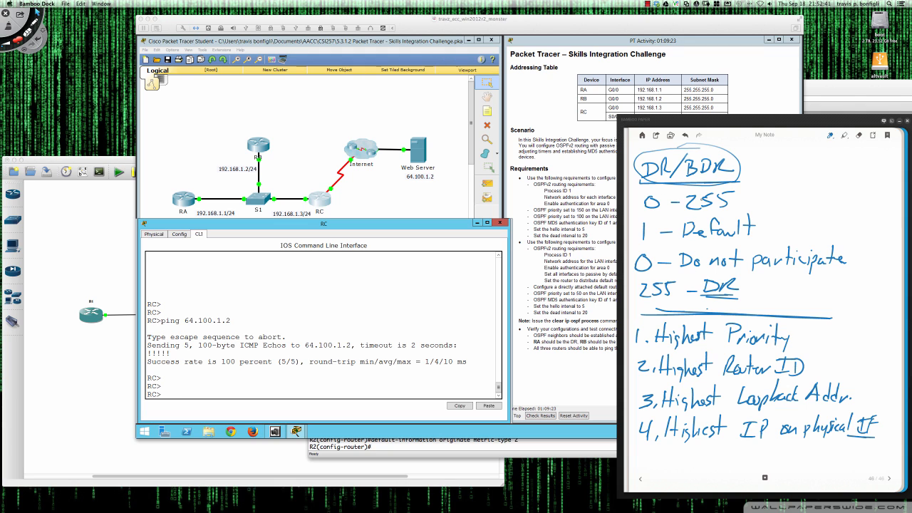
left_click_drag(643, 242, 764, 238)
mouse_move(635, 273)
left_mouse_down()
mouse_move(658, 272)
mouse_move(650, 272)
left_mouse_up()
left_click_drag(639, 300, 667, 300)
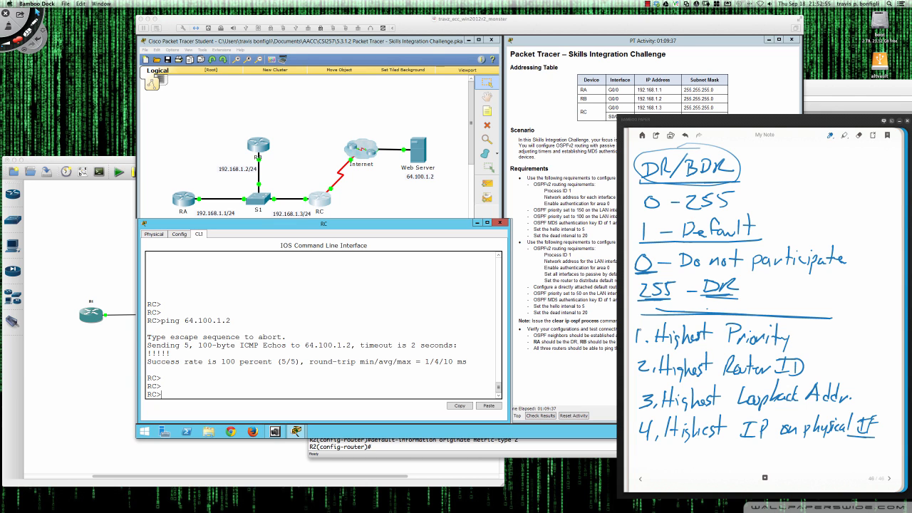
Bracket and tick the four election criteria, underlining Highest Router ID twice.
mouse_move(633, 321)
left_mouse_down()
mouse_move(635, 450)
mouse_move(669, 451)
left_mouse_up()
left_click_drag(796, 333, 803, 326)
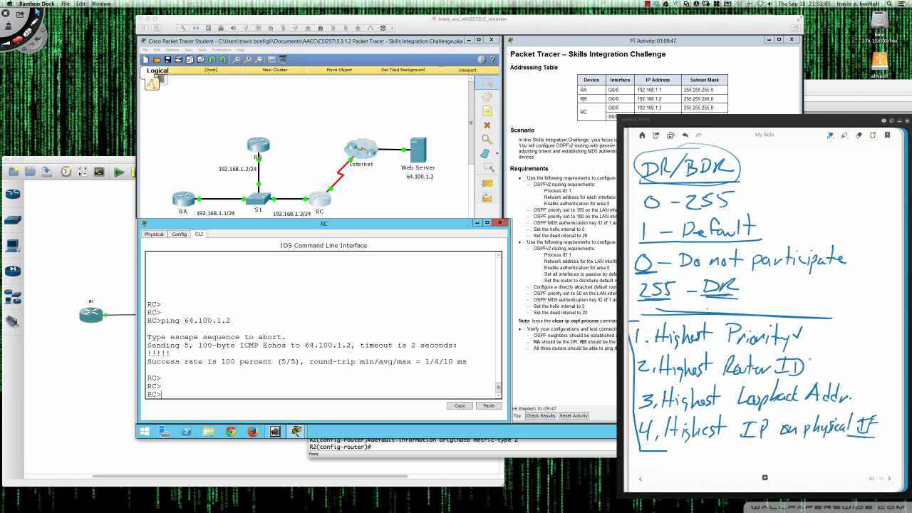
left_click_drag(809, 362, 822, 355)
mouse_move(848, 389)
left_mouse_down()
mouse_move(853, 395)
mouse_move(870, 367)
left_mouse_up()
left_click_drag(881, 416, 890, 407)
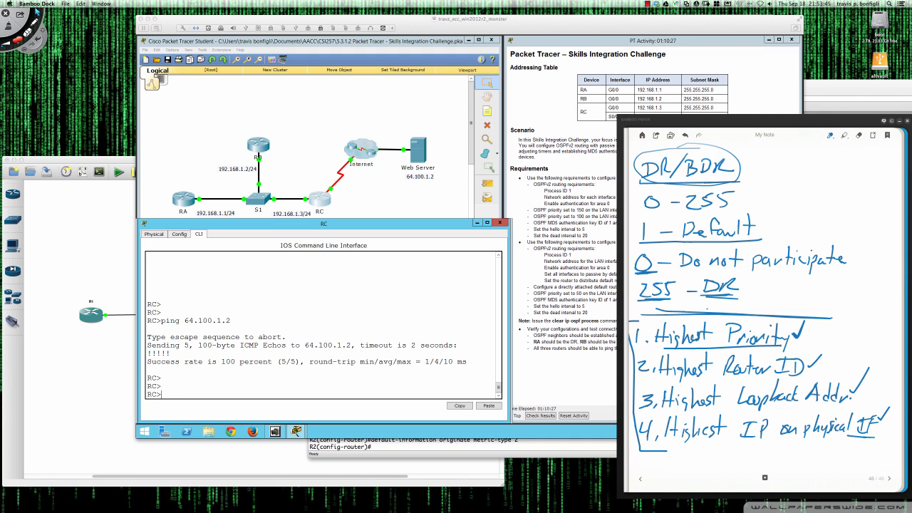
left_click_drag(652, 381, 791, 376)
mouse_move(652, 382)
left_mouse_down()
mouse_move(791, 377)
mouse_move(691, 380)
left_mouse_up()
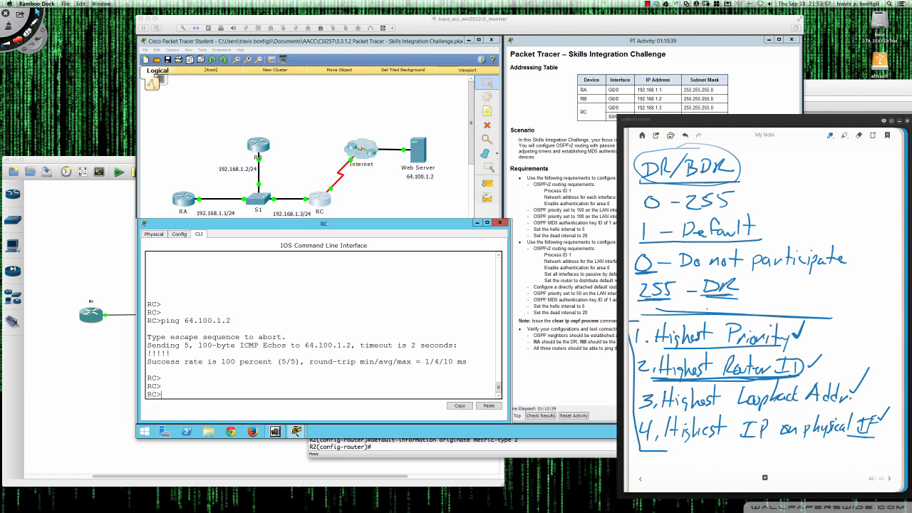
Bring GNS3 forward, then return to the Packet Tracer lab showing RC's successful ping.
left_click(124, 164)
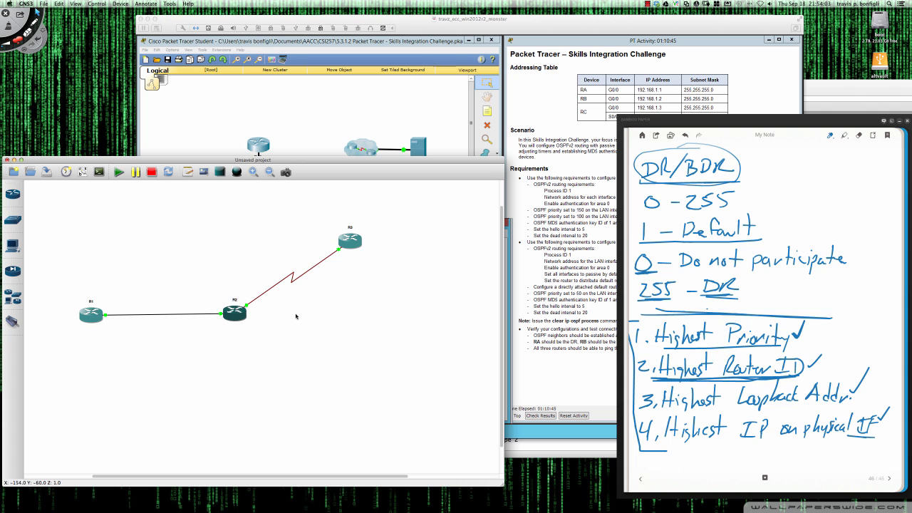
left_click(511, 28)
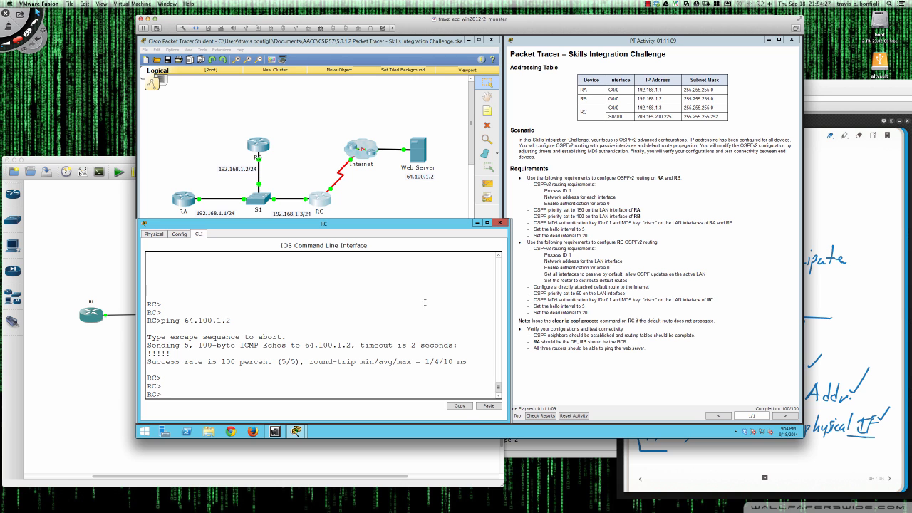
left_click(543, 453)
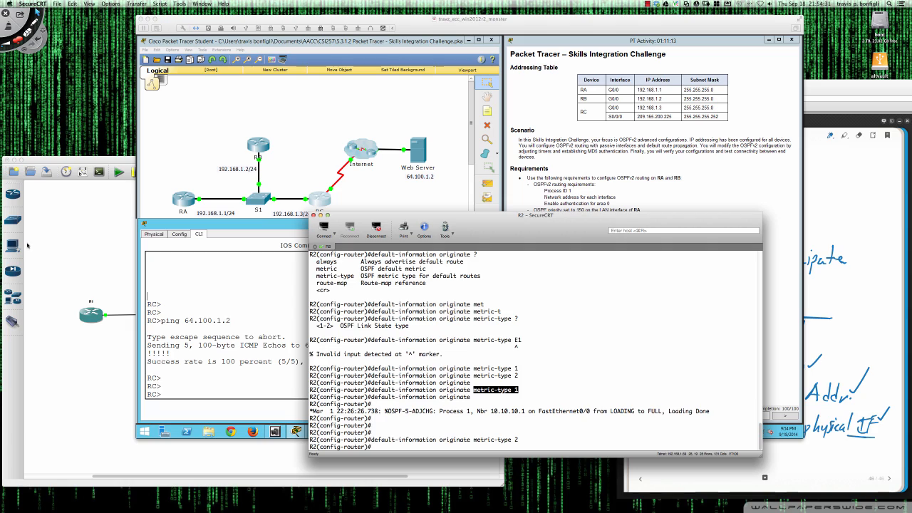
double_click(332, 27)
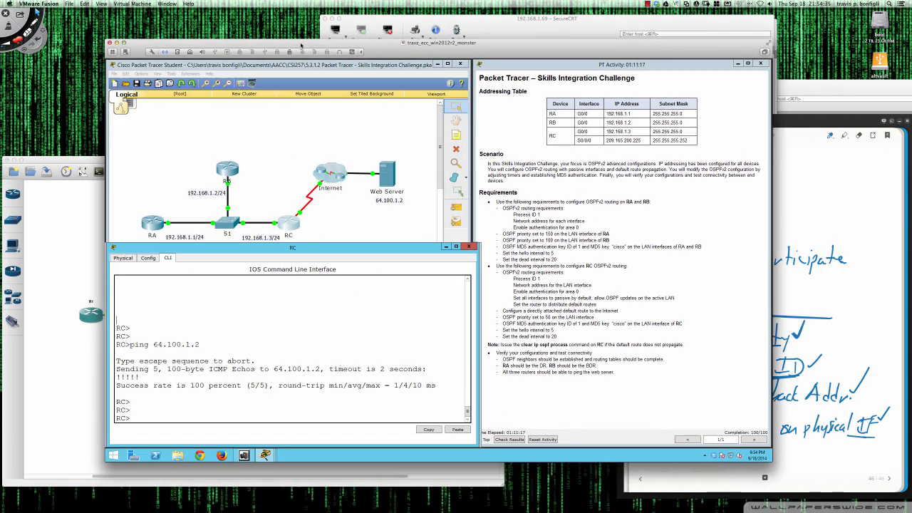
left_click(452, 39)
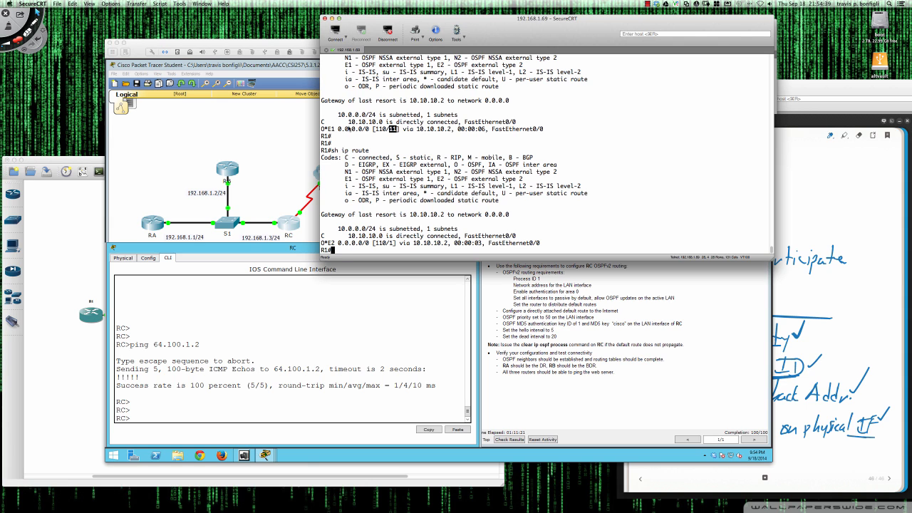
left_click_drag(322, 129, 397, 130)
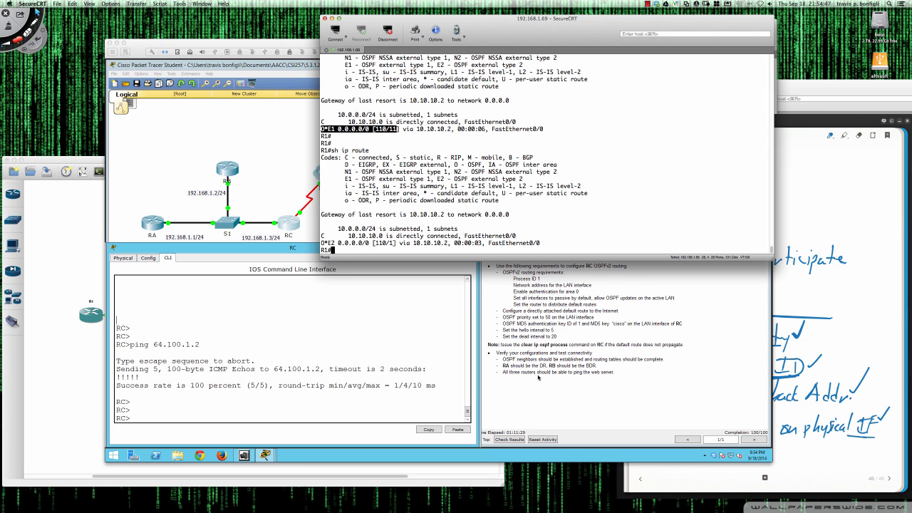
left_click(439, 264)
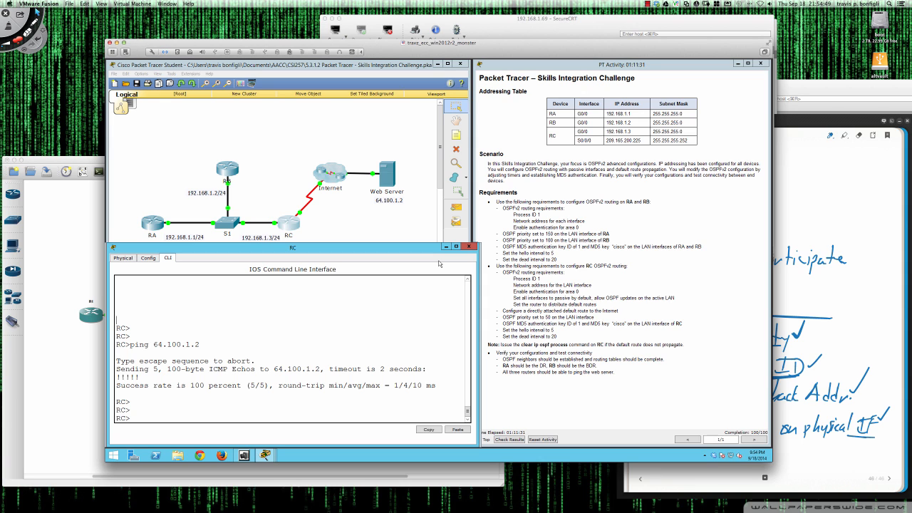